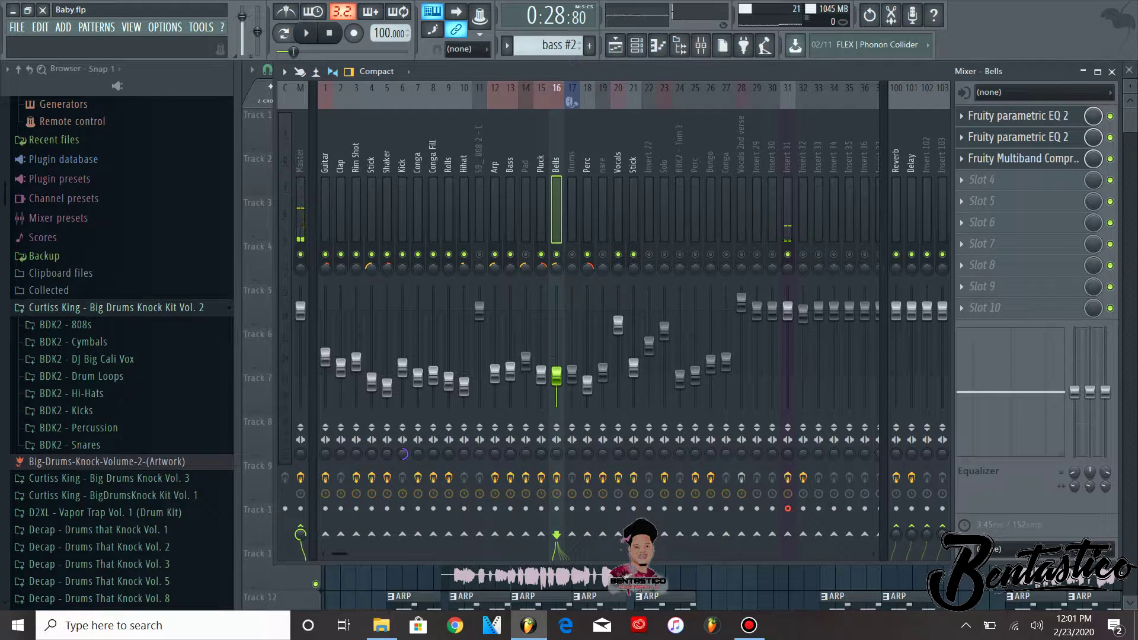
# Listen to the mix, solo insert 31 and unmute the Guitar insert to hear it alone.
pyautogui.press('space')
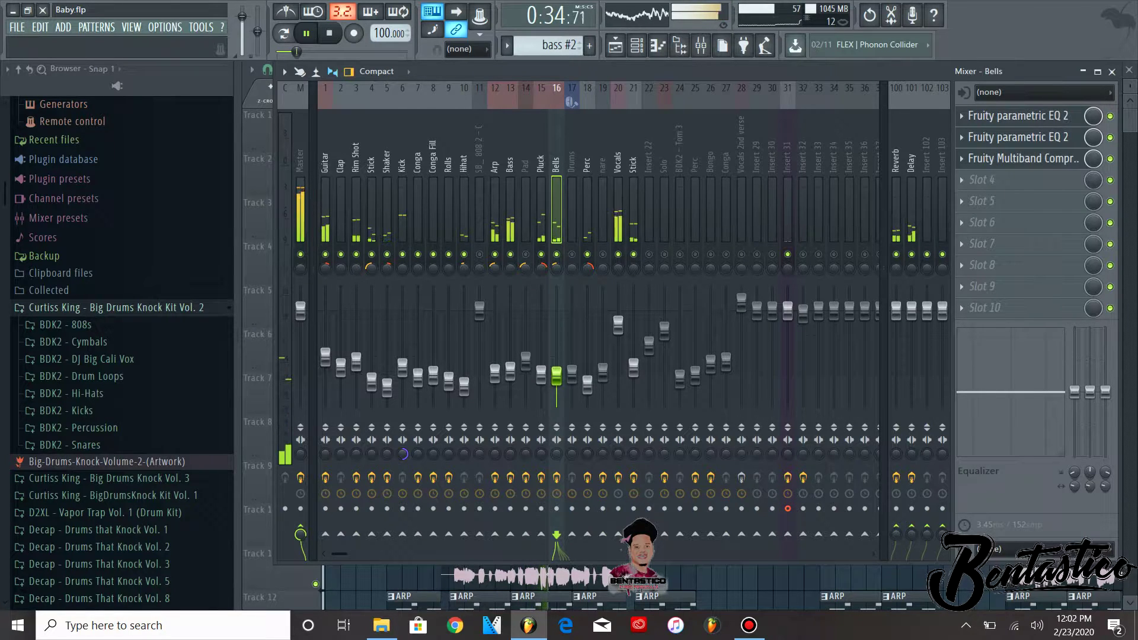
pyautogui.press('space')
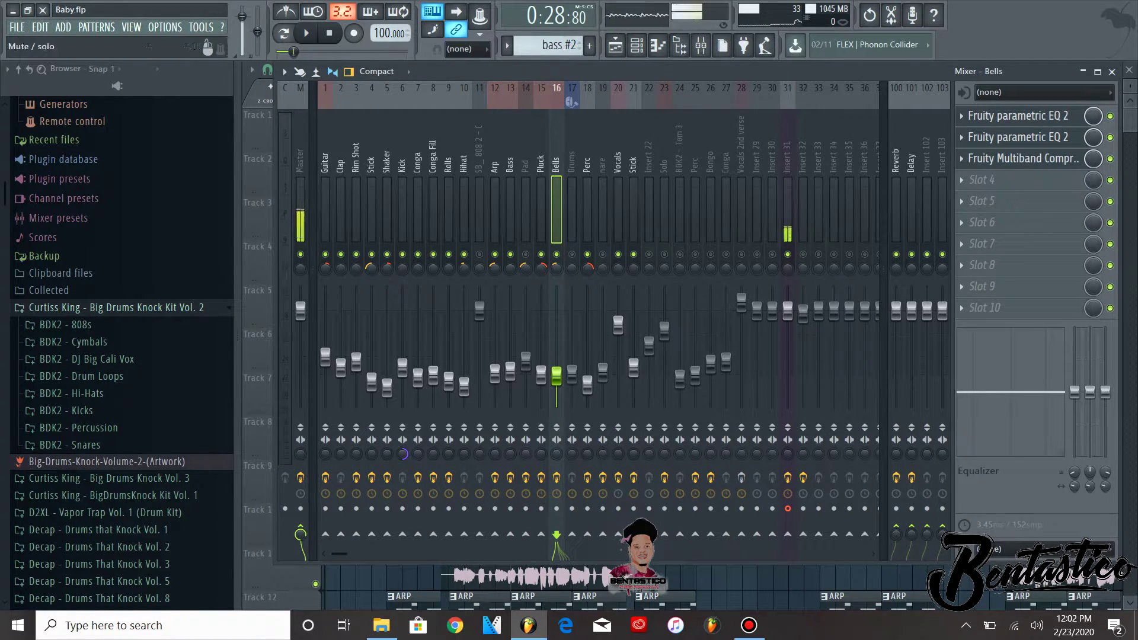
pyautogui.rightClick(787, 254)
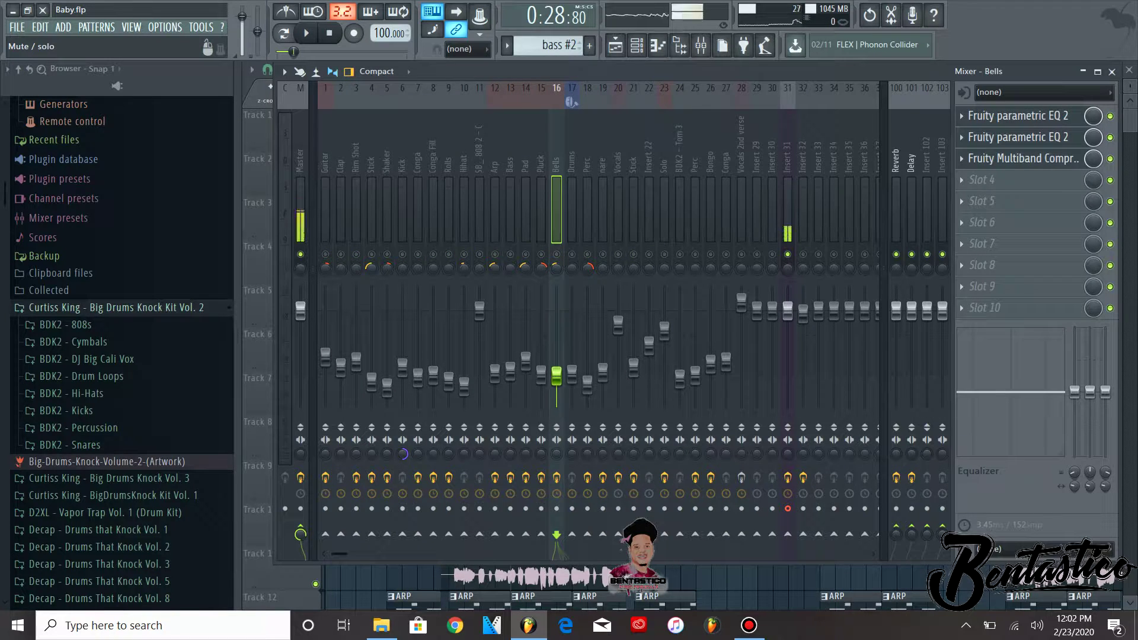
pyautogui.click(325, 254)
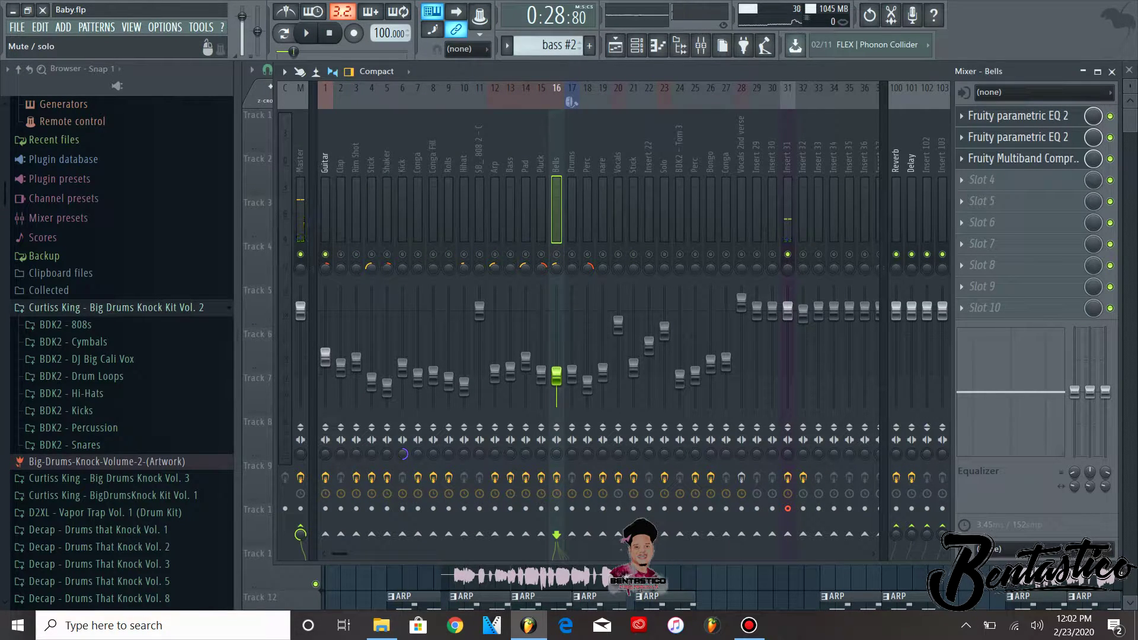
pyautogui.click(326, 207)
pyautogui.press('space')
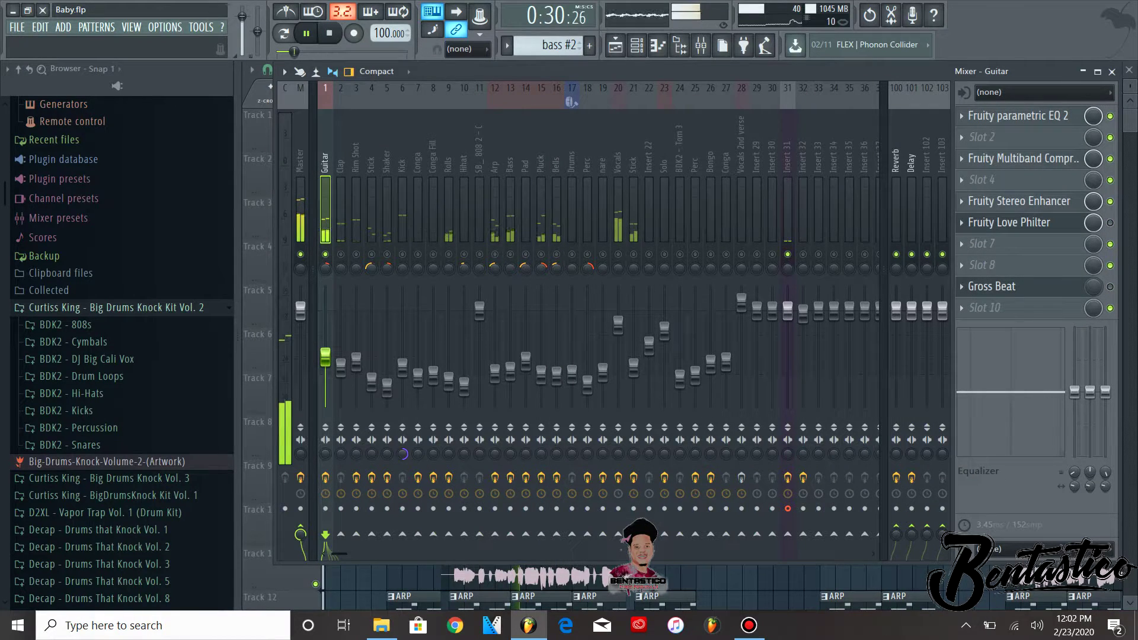
pyautogui.press('space')
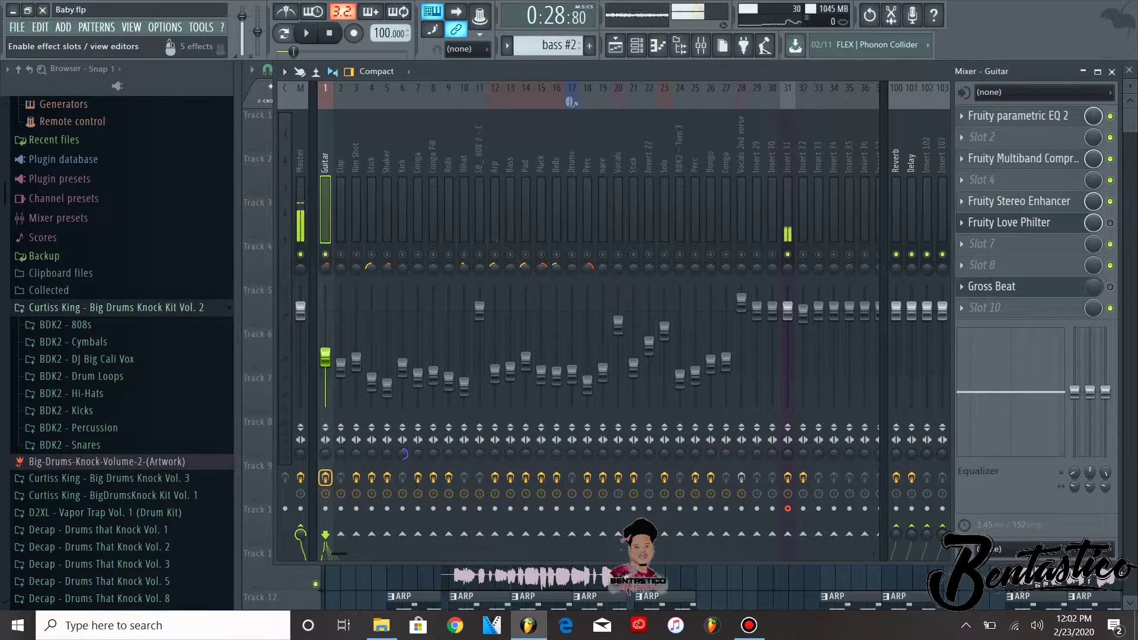
# Bypass all effects on the Guitar insert and compare the dry guitar during playback.
pyautogui.click(325, 477)
pyautogui.press('space')
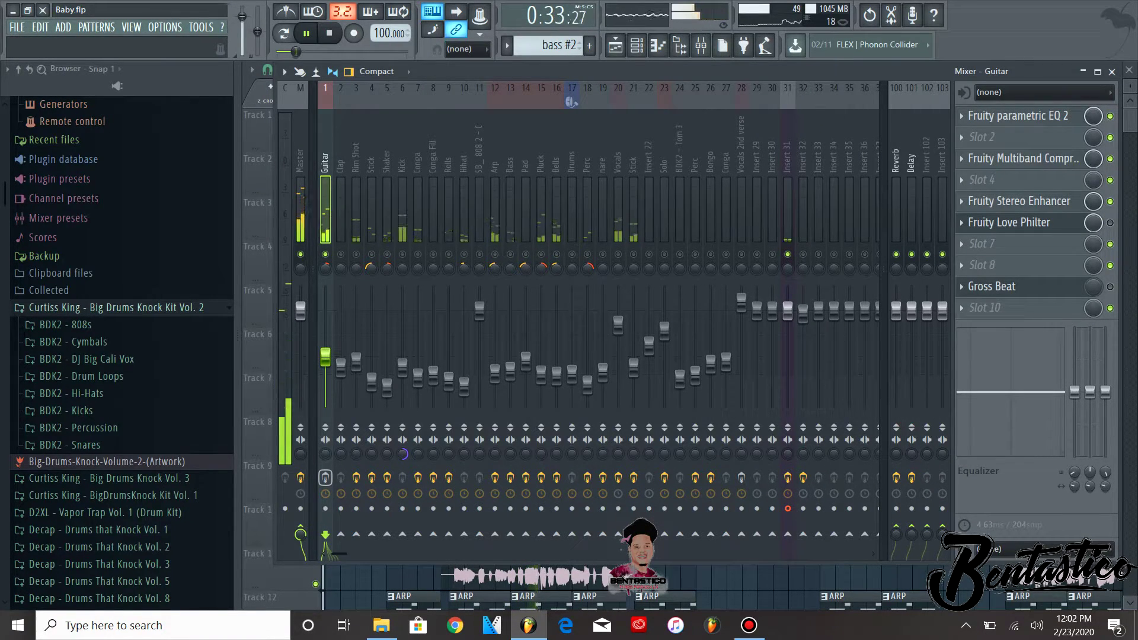
pyautogui.press('space')
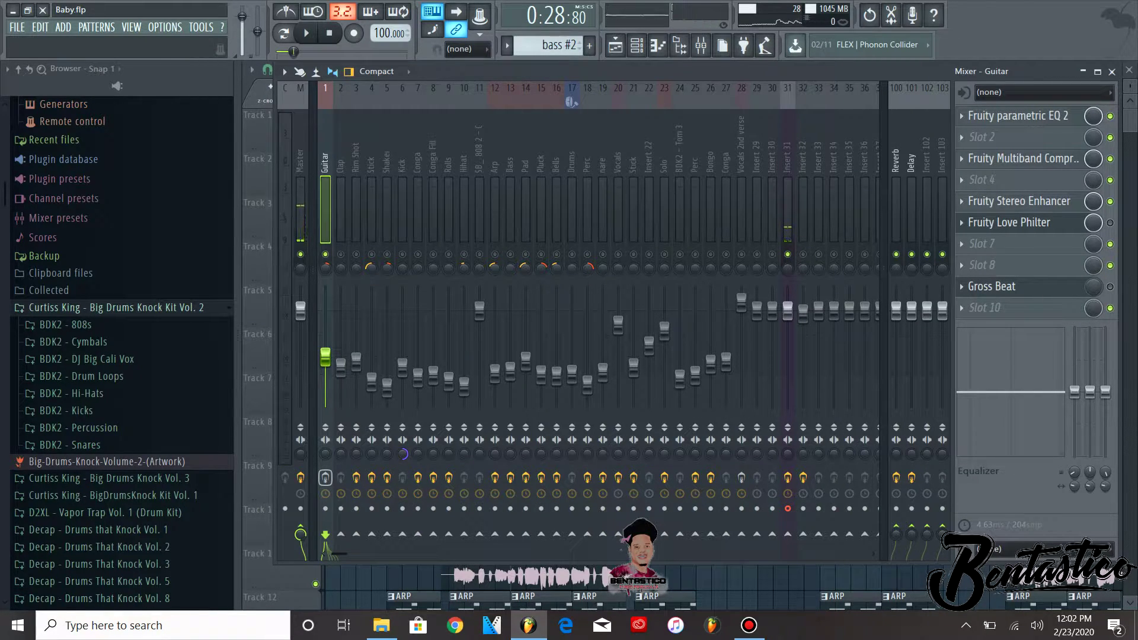
pyautogui.press('space')
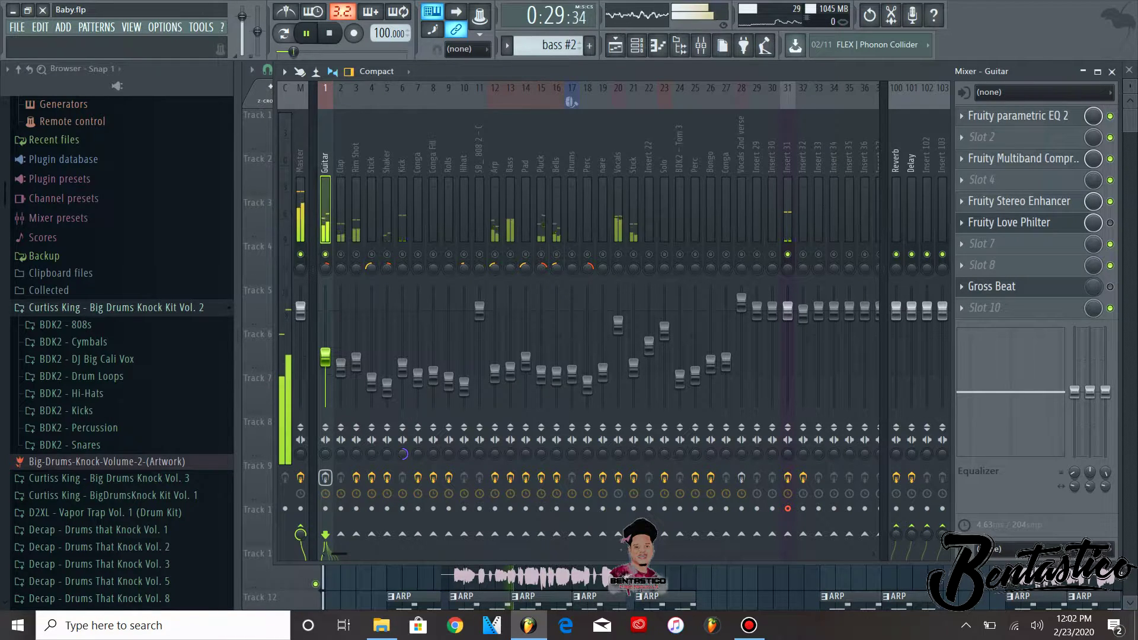
pyautogui.press('space')
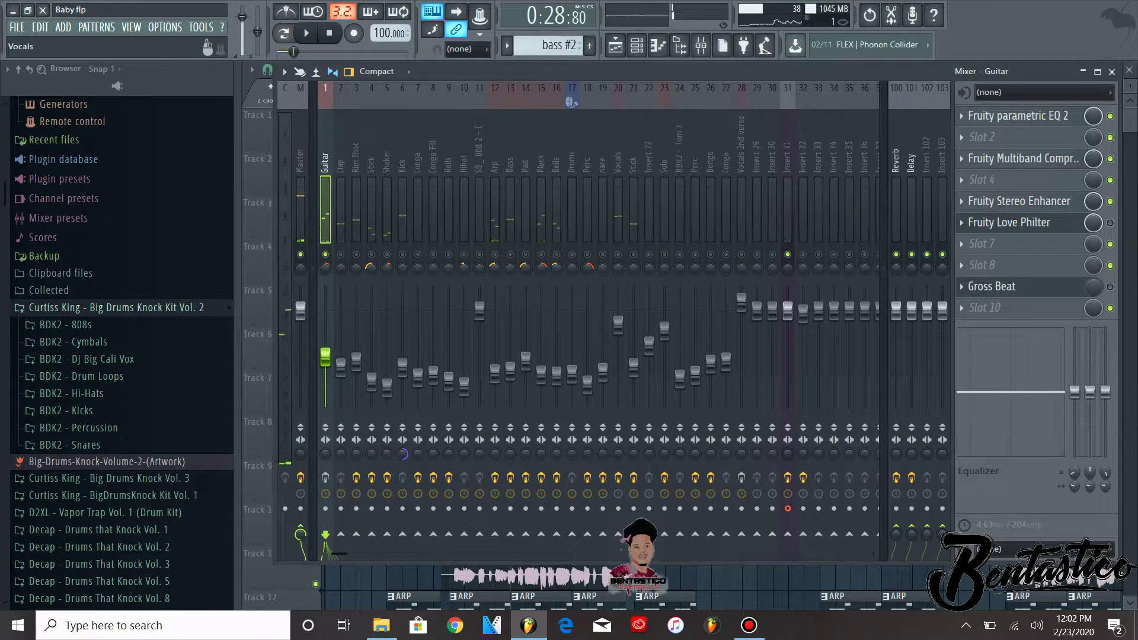
pyautogui.click(618, 209)
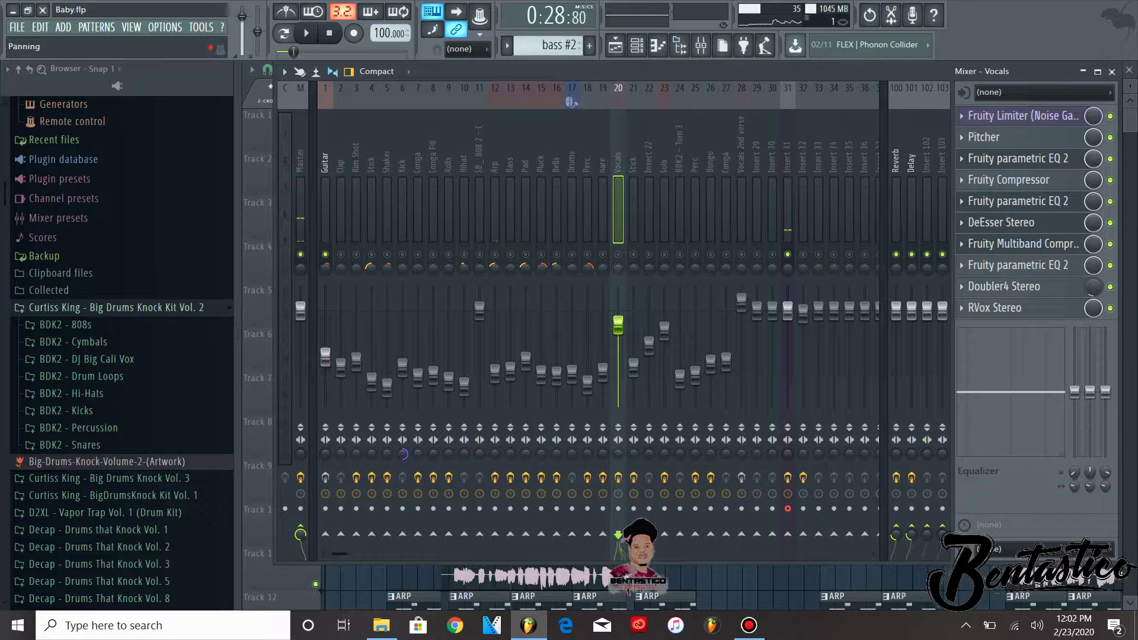
pyautogui.press('space')
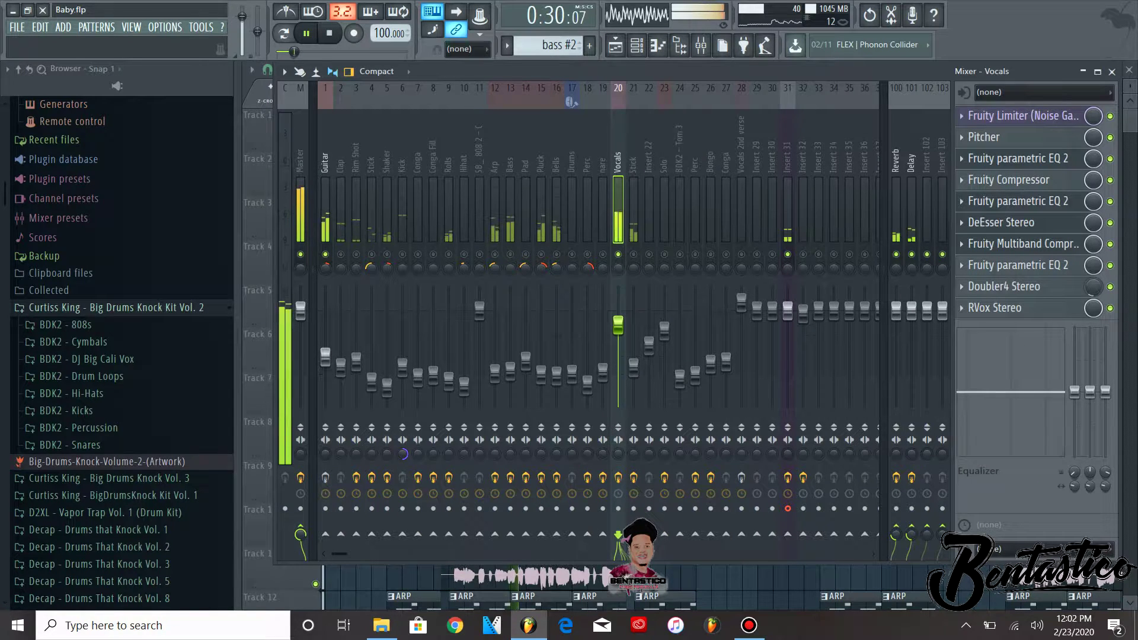
pyautogui.press('space')
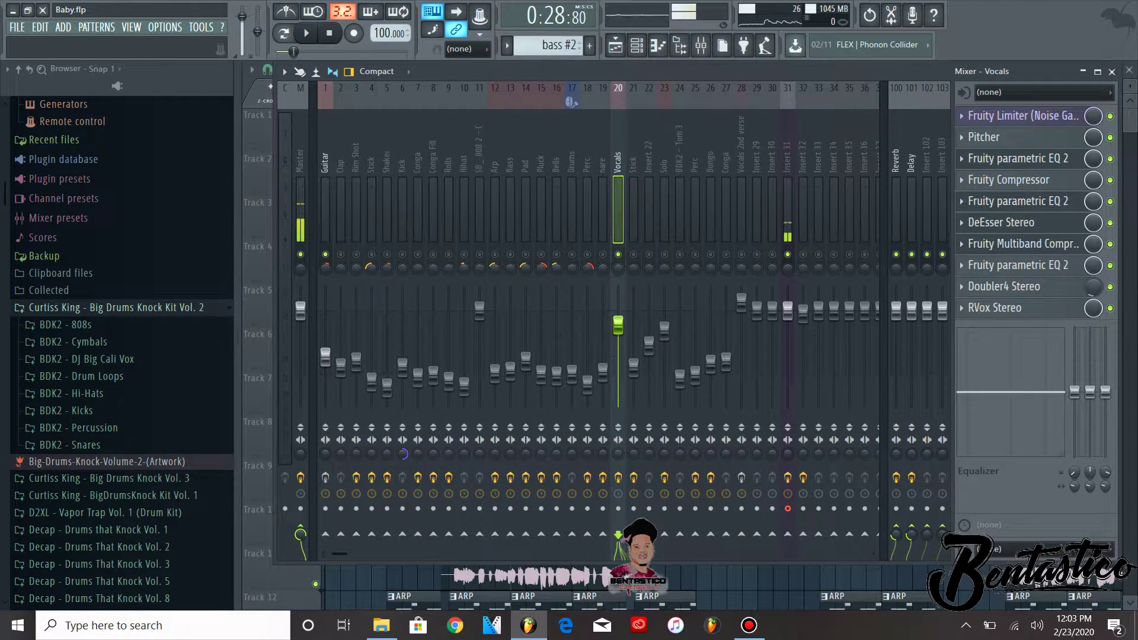
pyautogui.press('space')
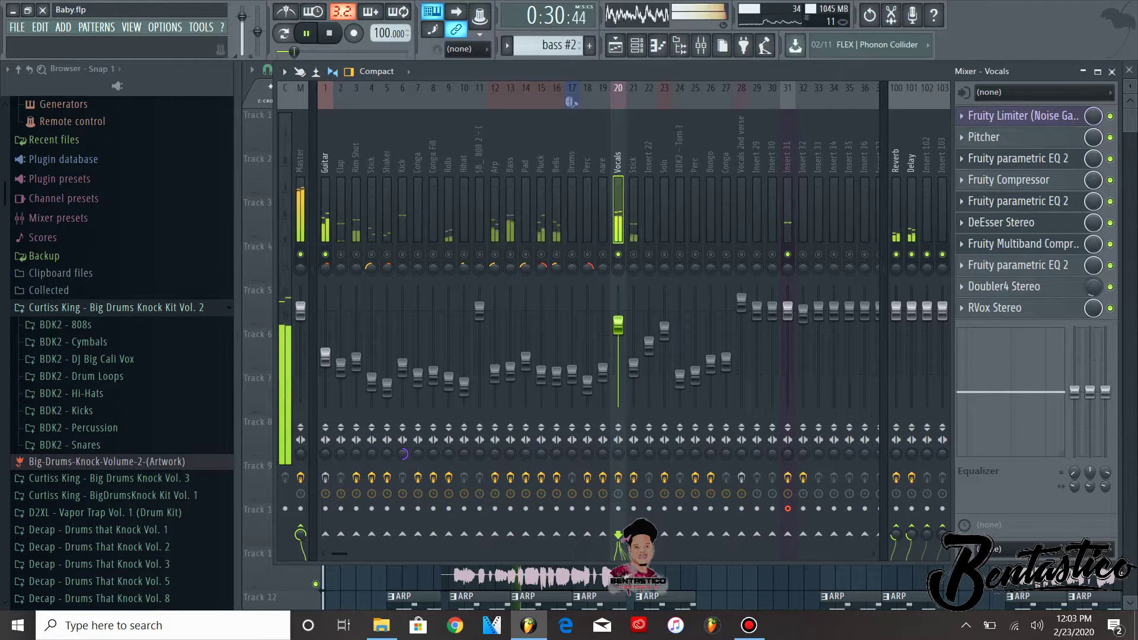
pyautogui.press('space')
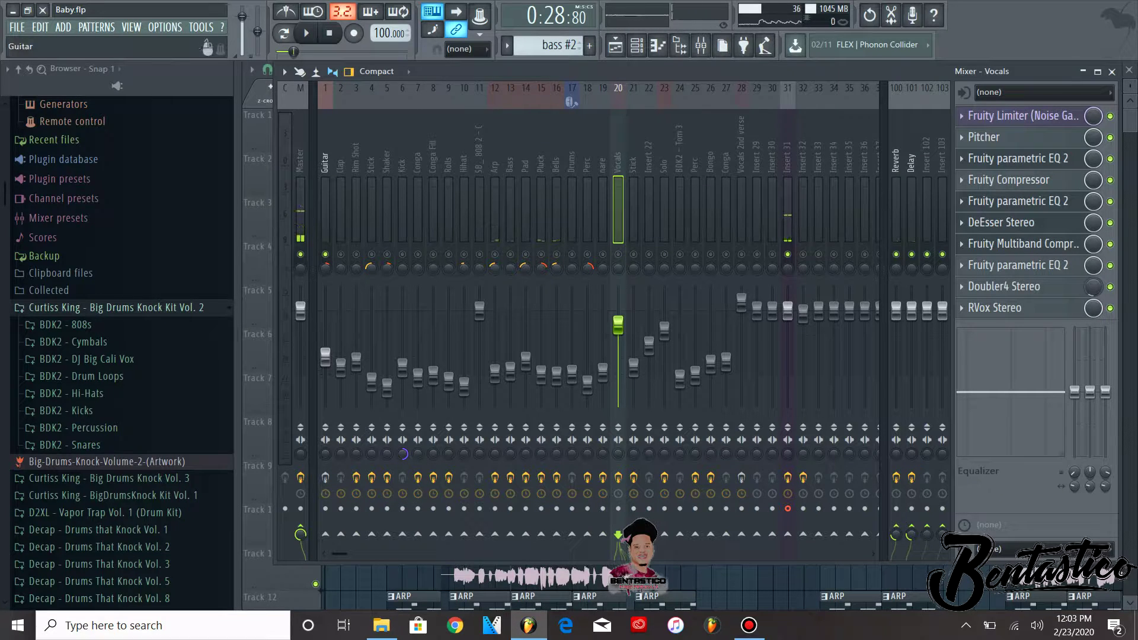
pyautogui.click(326, 220)
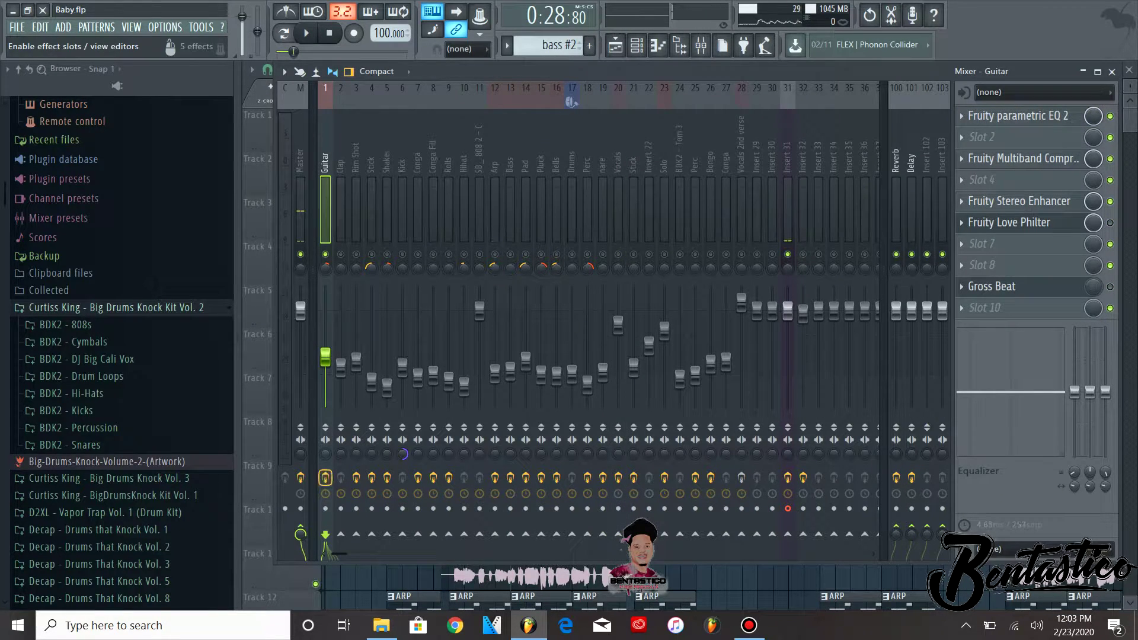
pyautogui.press('space')
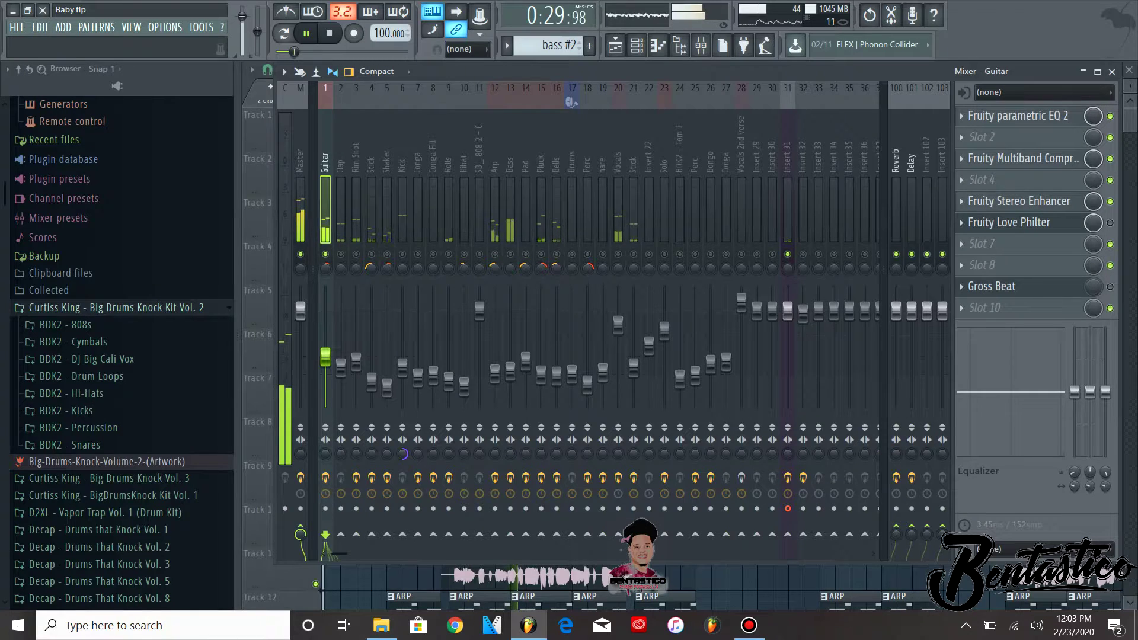
pyautogui.press('space')
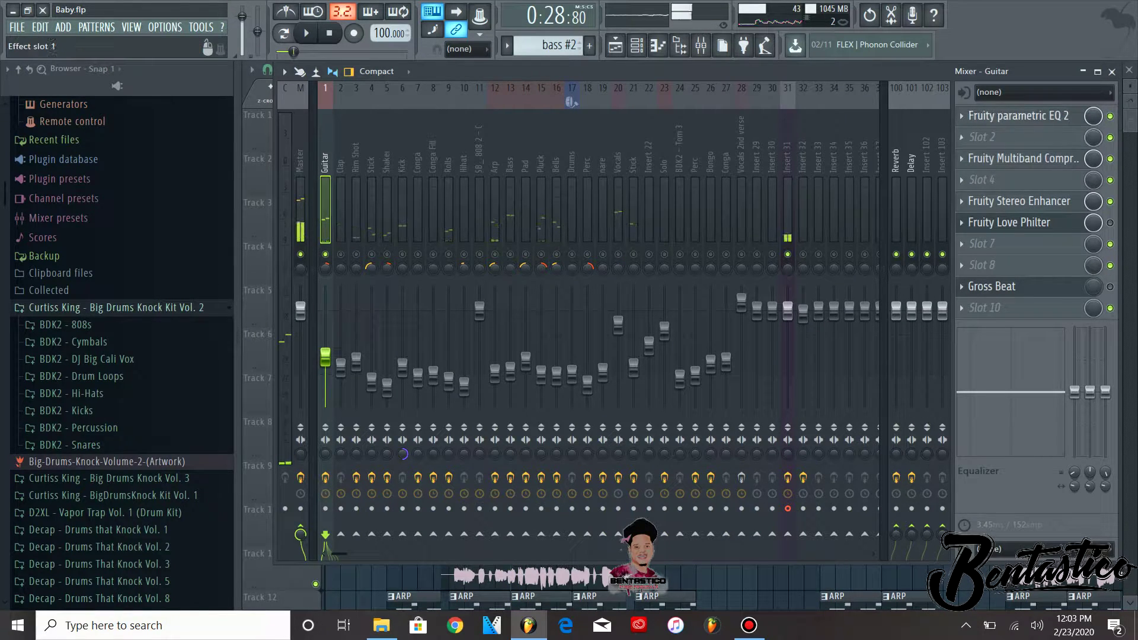
# Open the Guitar's Fruity parametric EQ 2 and lower its band 1 high-pass to about 61 Hz.
pyautogui.click(1007, 116)
pyautogui.press('space')
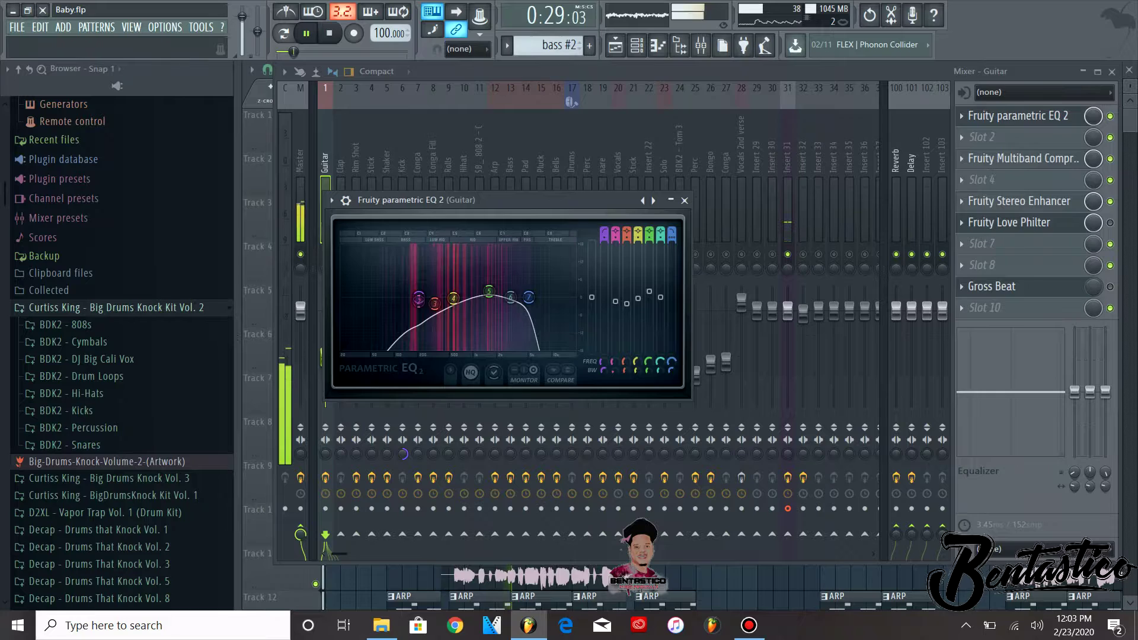
pyautogui.press('space')
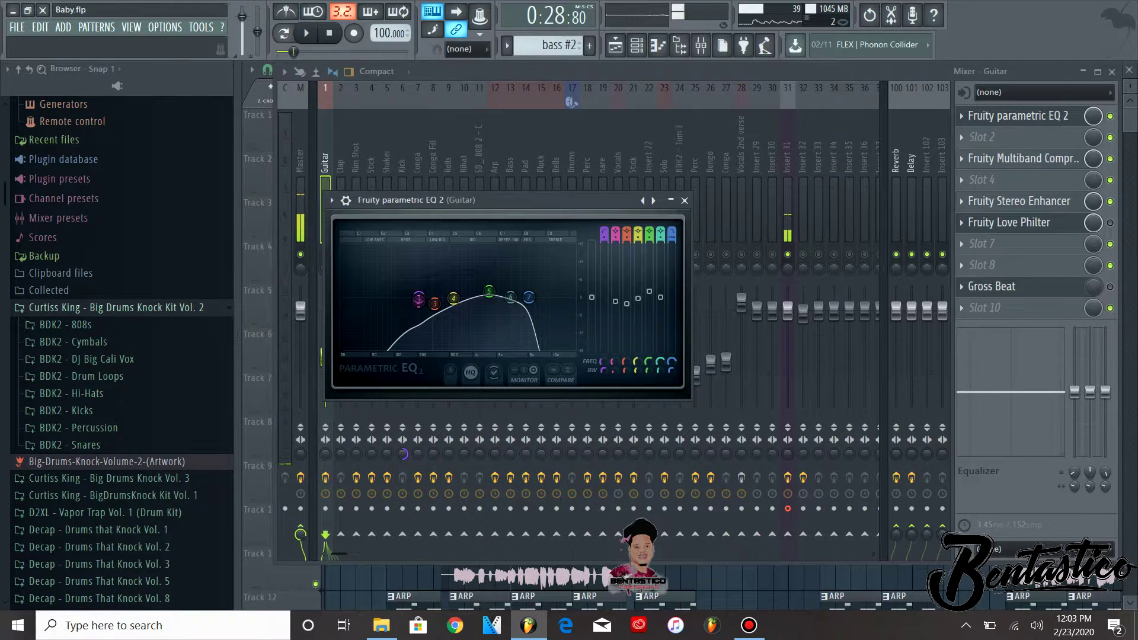
pyautogui.moveTo(415, 200); pyautogui.dragTo(481, 168)
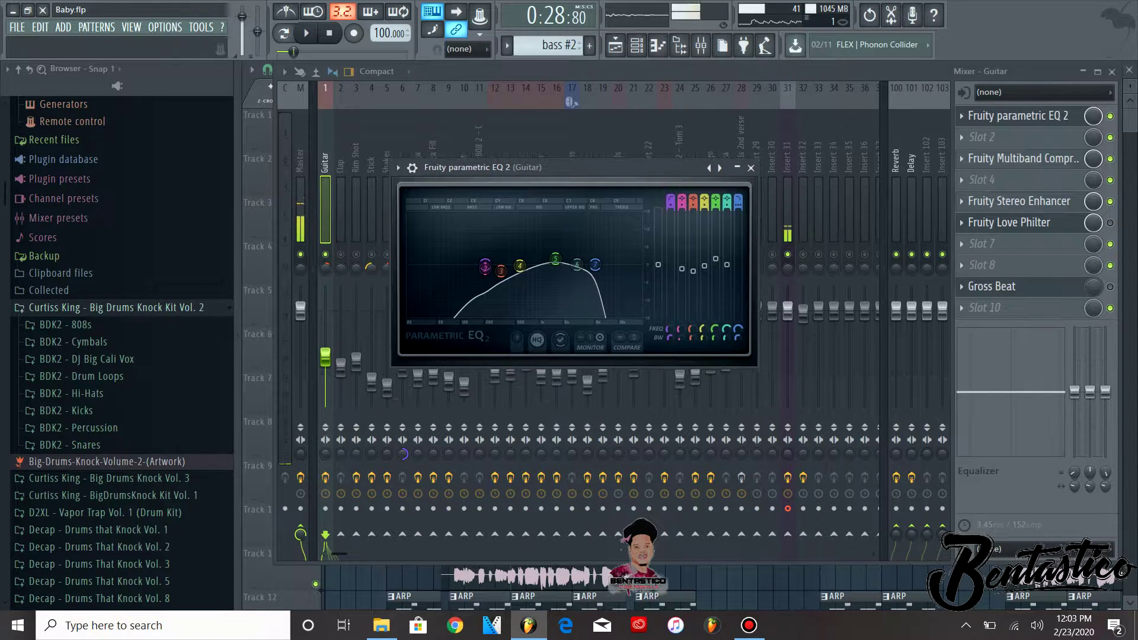
pyautogui.press('space')
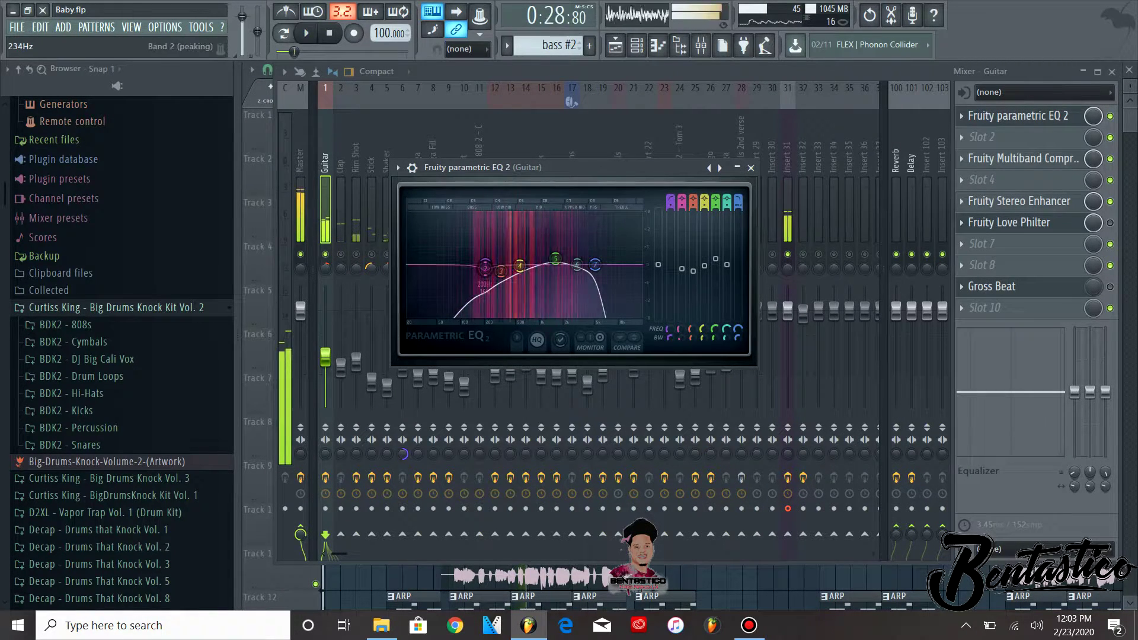
pyautogui.press('space')
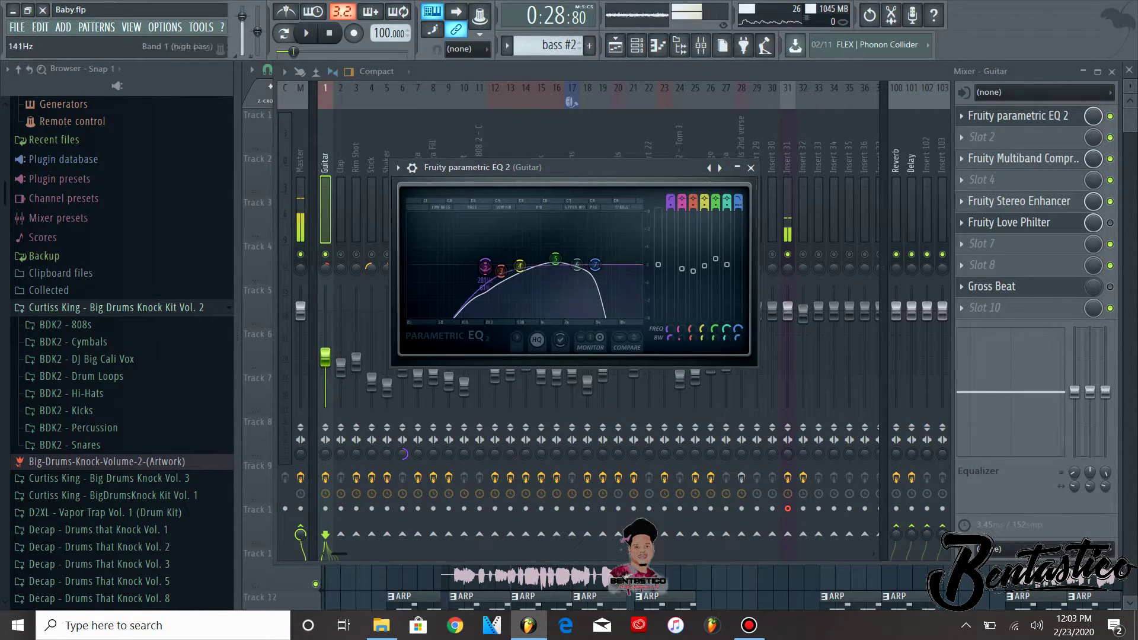
pyautogui.press('space')
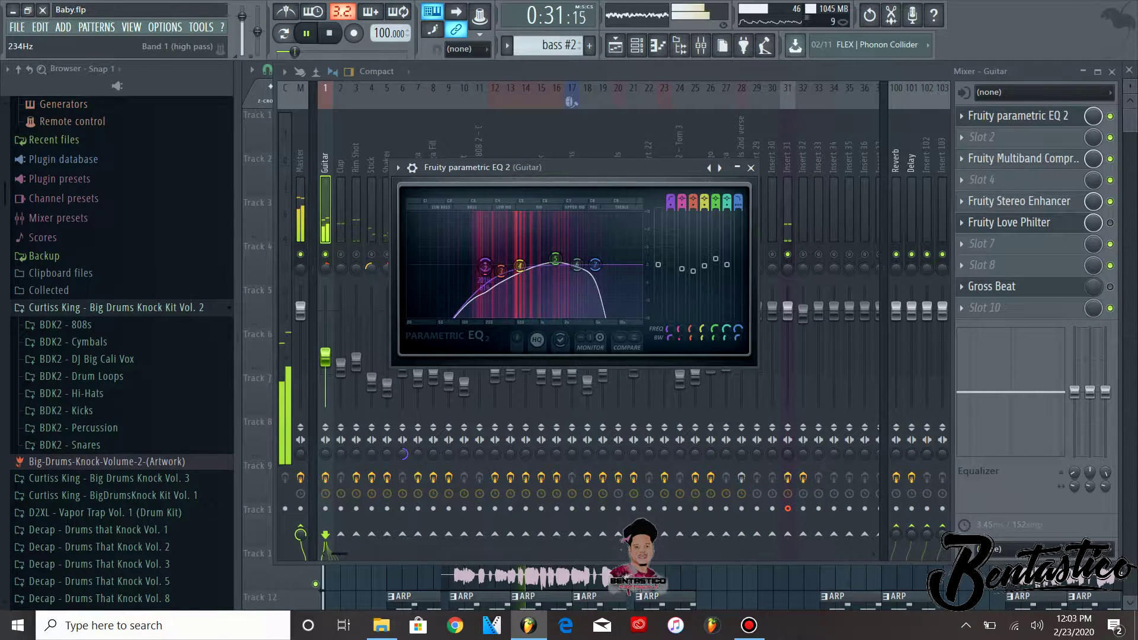
pyautogui.moveTo(485, 264); pyautogui.dragTo(443, 263)
# Keep Guitar EQ band 1 as a high pass and set its cutoff to about 162 Hz.
pyautogui.rightClick(444, 263)
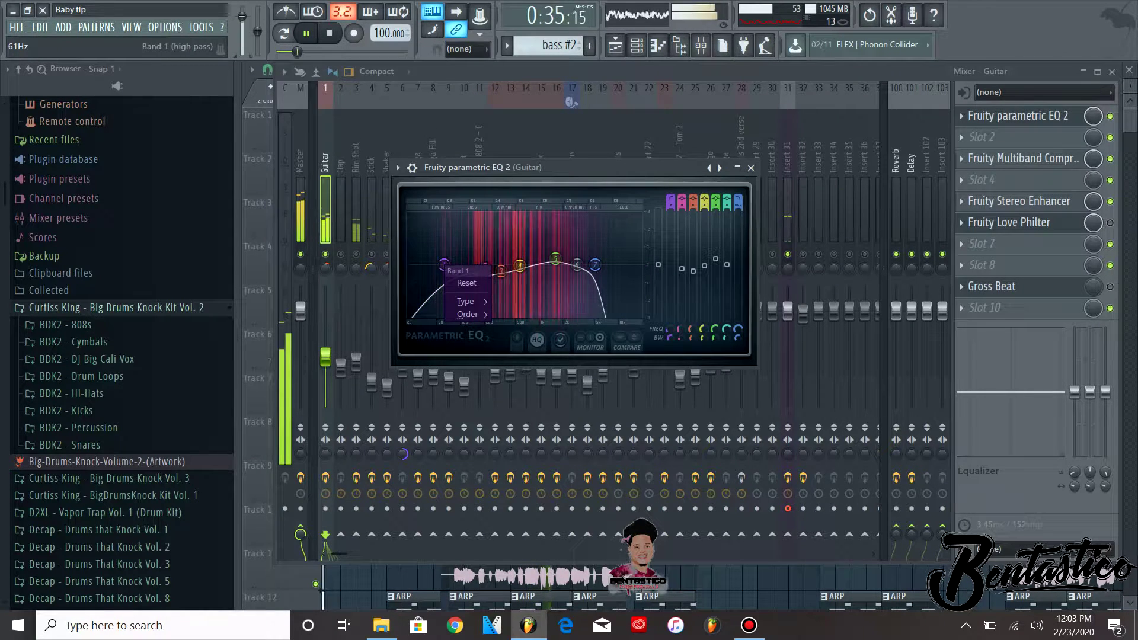
pyautogui.moveTo(468, 314)
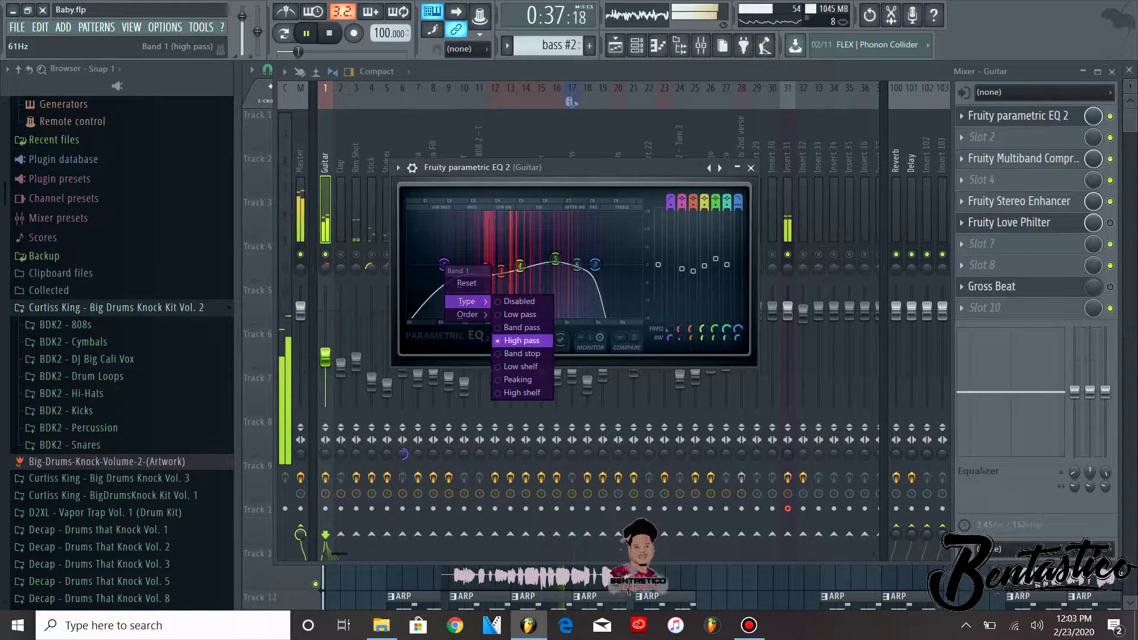
pyautogui.click(443, 264)
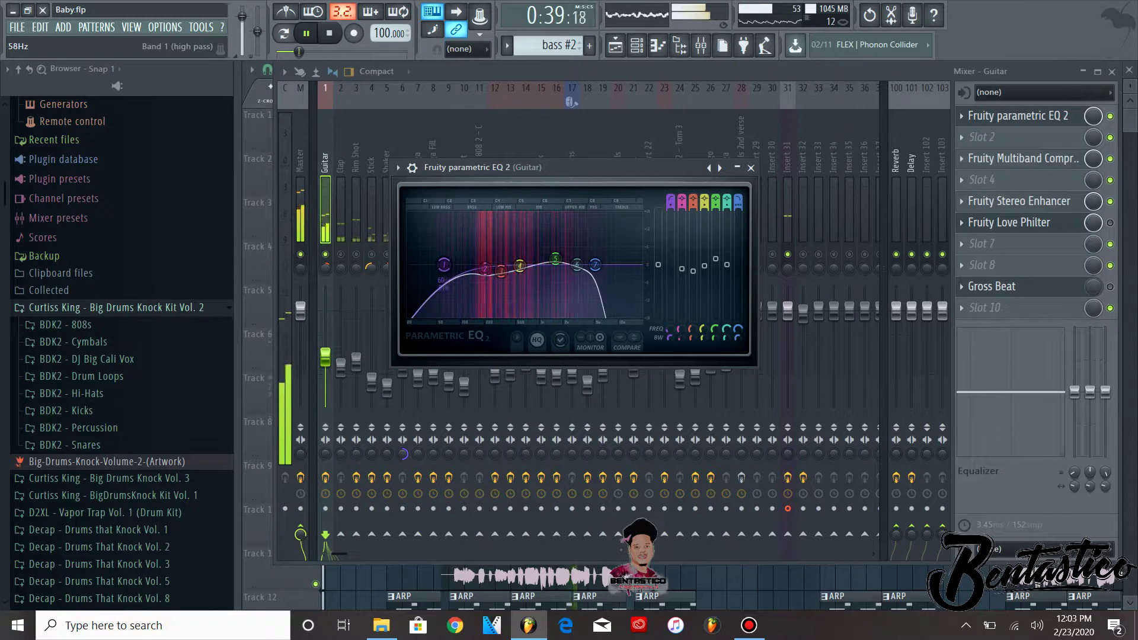
pyautogui.moveTo(442, 263); pyautogui.dragTo(407, 264)
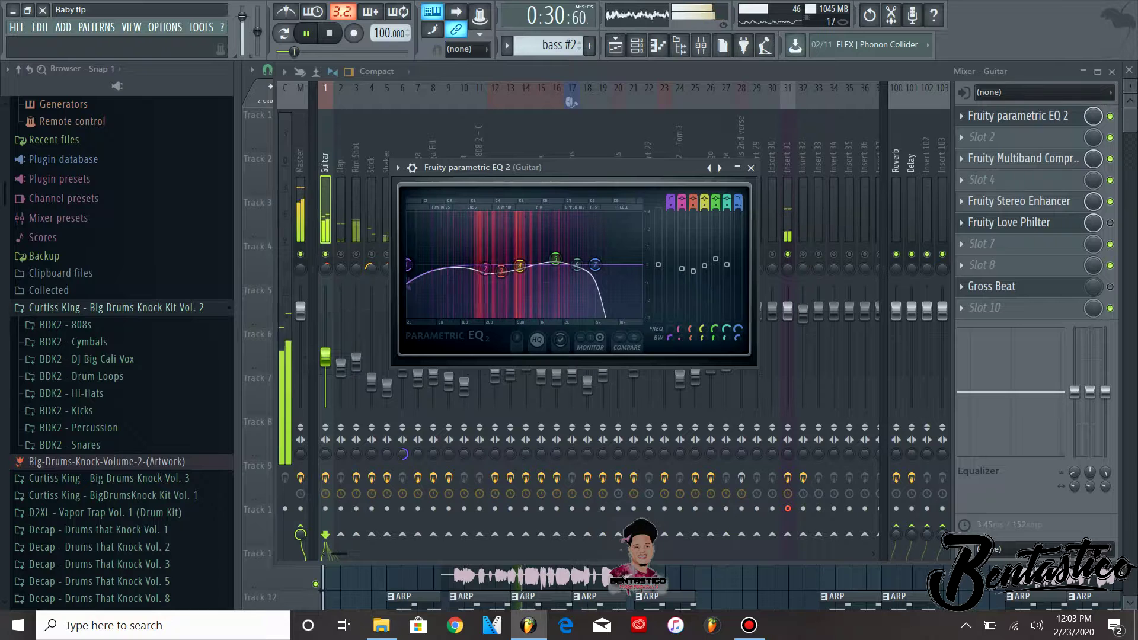
pyautogui.moveTo(408, 264); pyautogui.dragTo(469, 265)
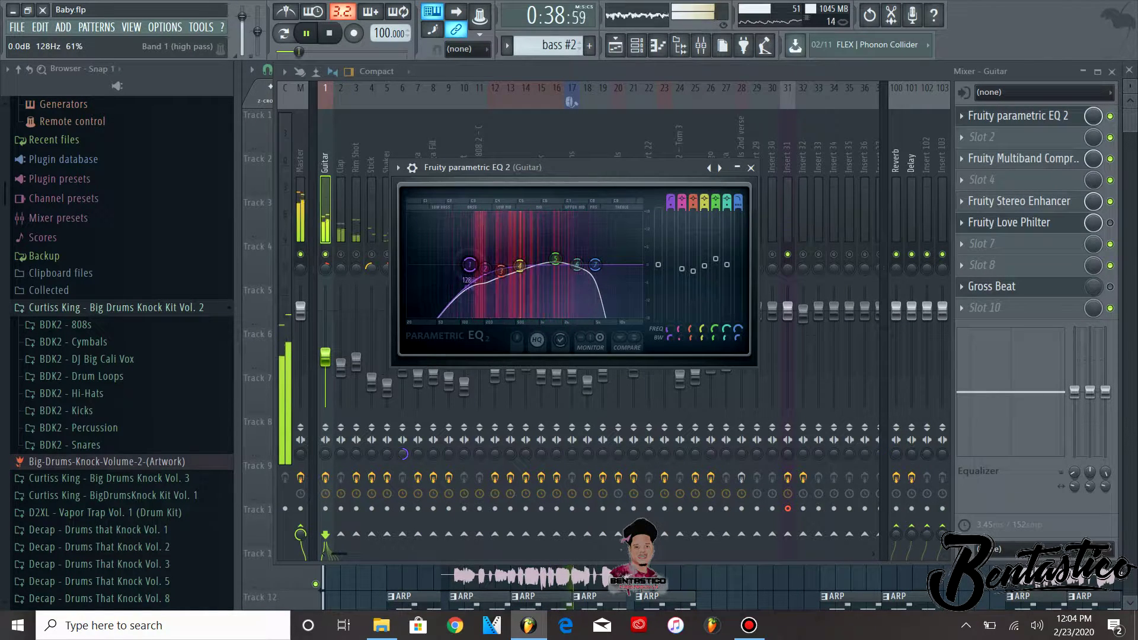
pyautogui.moveTo(474, 264); pyautogui.dragTo(484, 264)
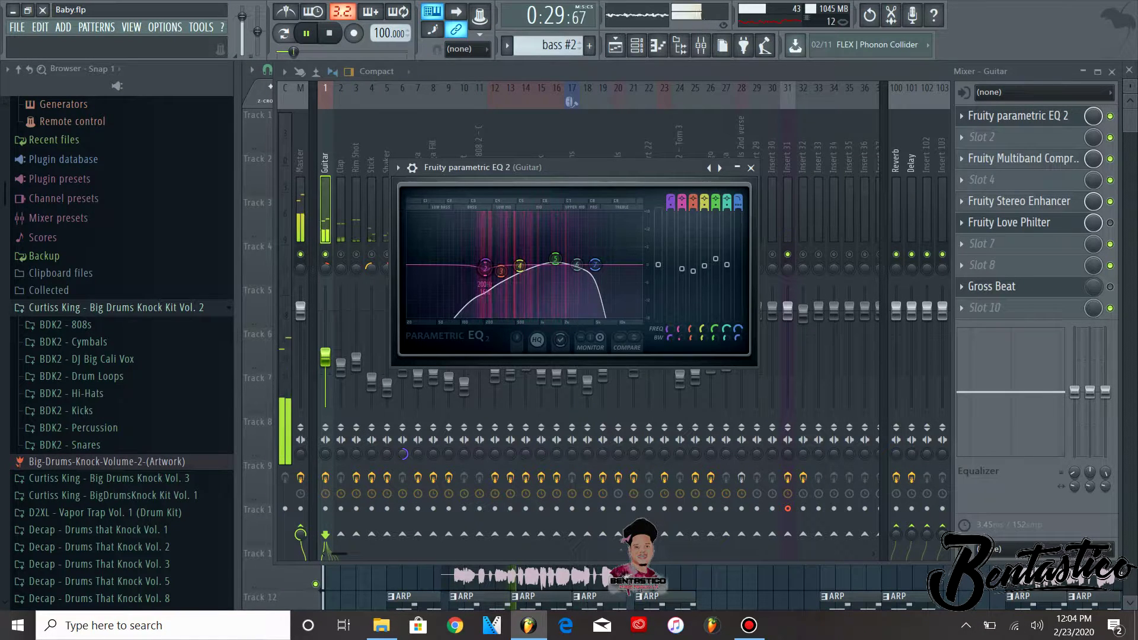
# Reset Guitar EQ band 7 to its default low-pass and raise its cutoff toward 20 kHz, listening back.
pyautogui.press('space')
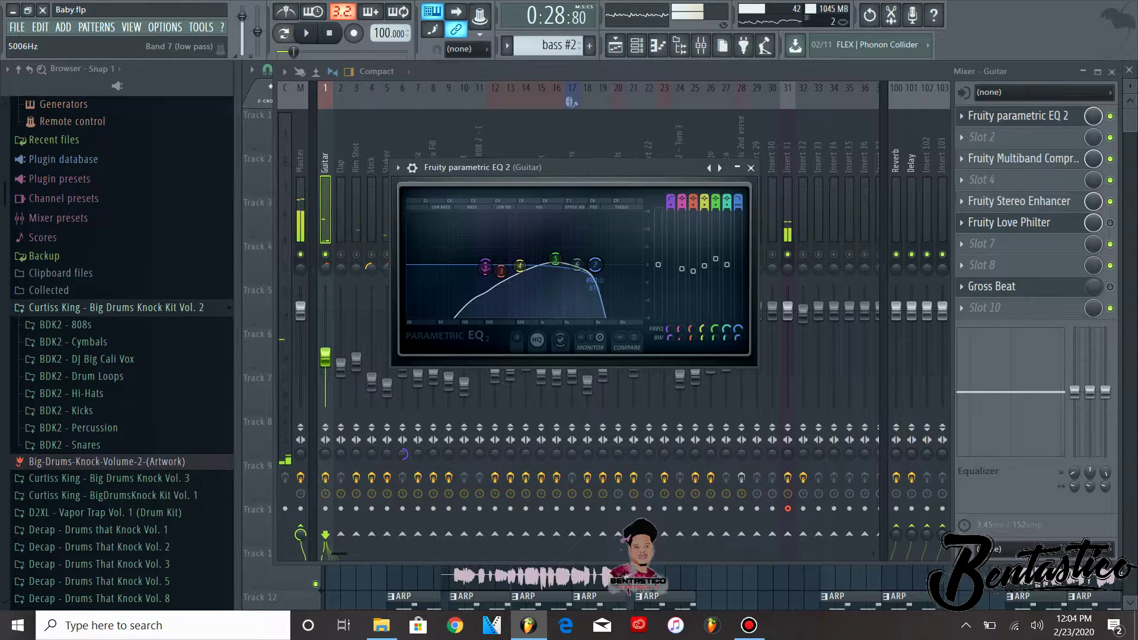
pyautogui.rightClick(595, 265)
pyautogui.moveTo(616, 301)
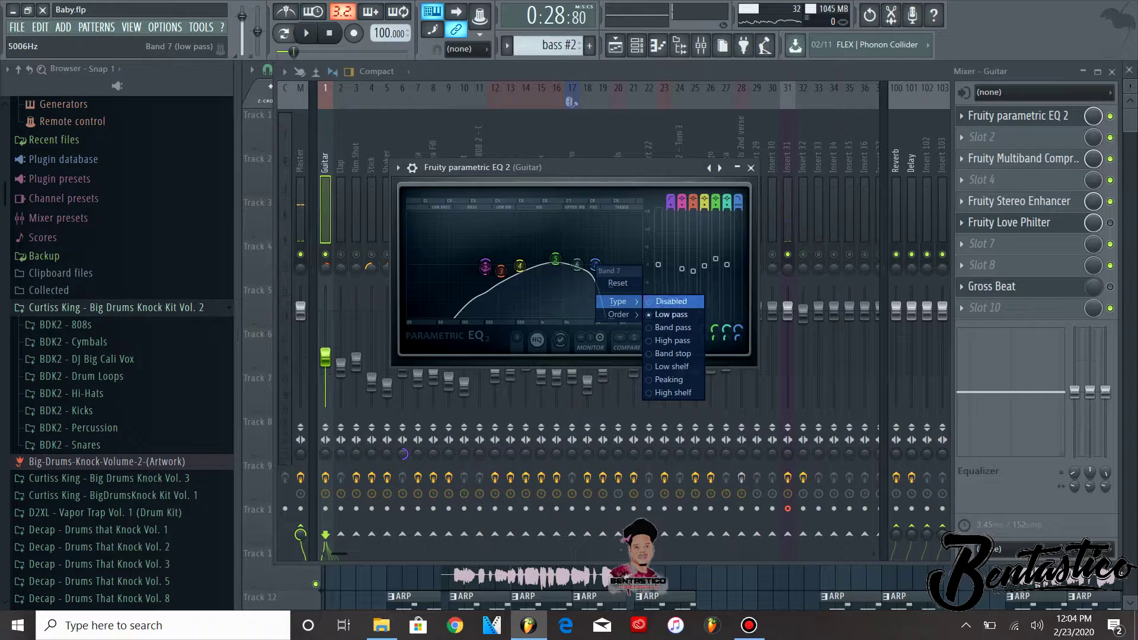
pyautogui.click(619, 282)
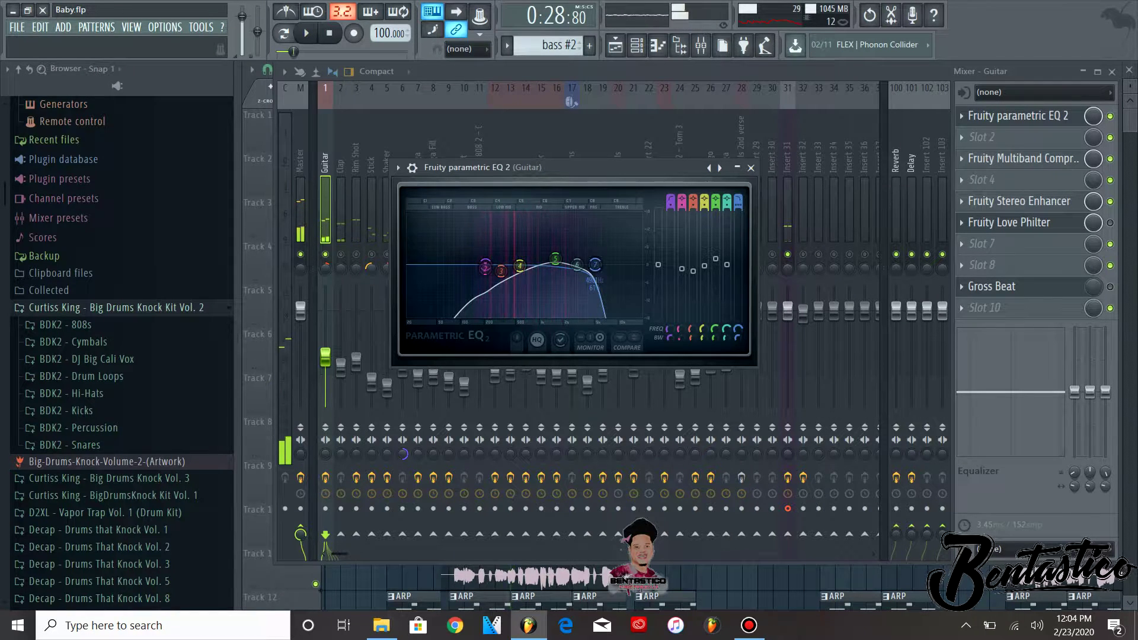
pyautogui.moveTo(595, 265); pyautogui.dragTo(640, 265)
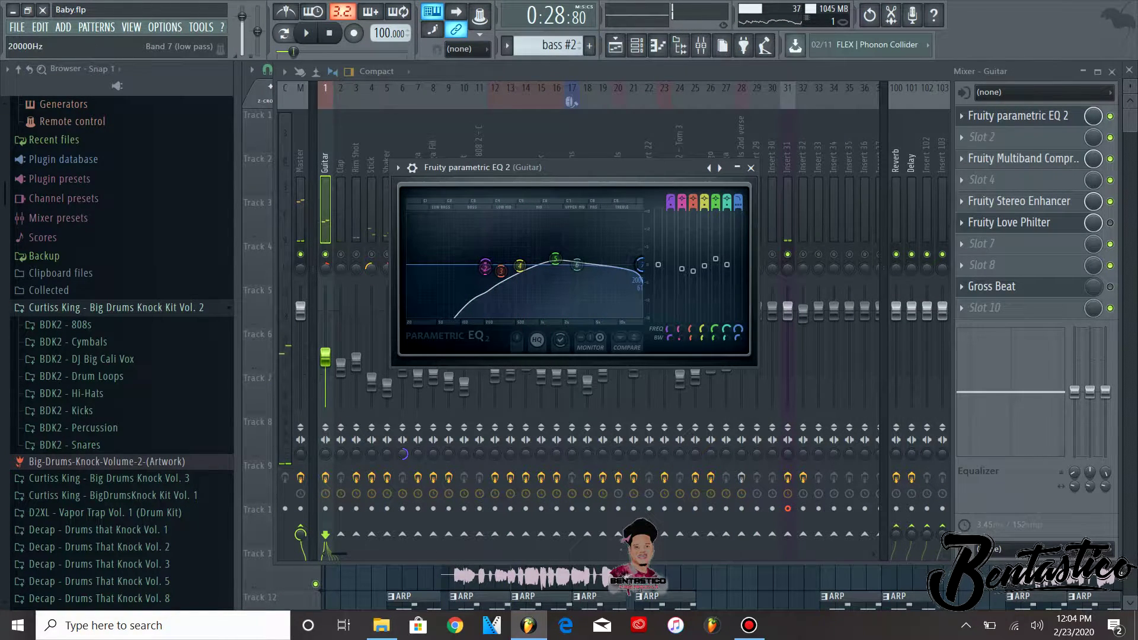
pyautogui.press('space')
pyautogui.press('space')
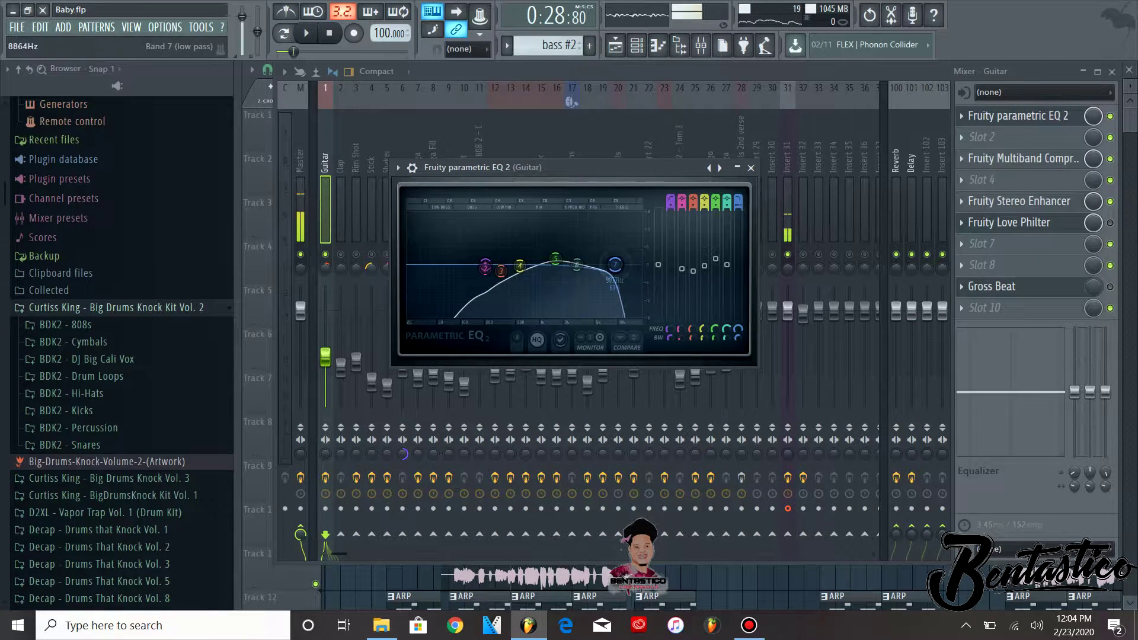
pyautogui.press('space')
# Pull band 7's low-pass cutoff down to about 8.8 kHz, comparing it over several playbacks.
pyautogui.moveTo(641, 265); pyautogui.dragTo(602, 265)
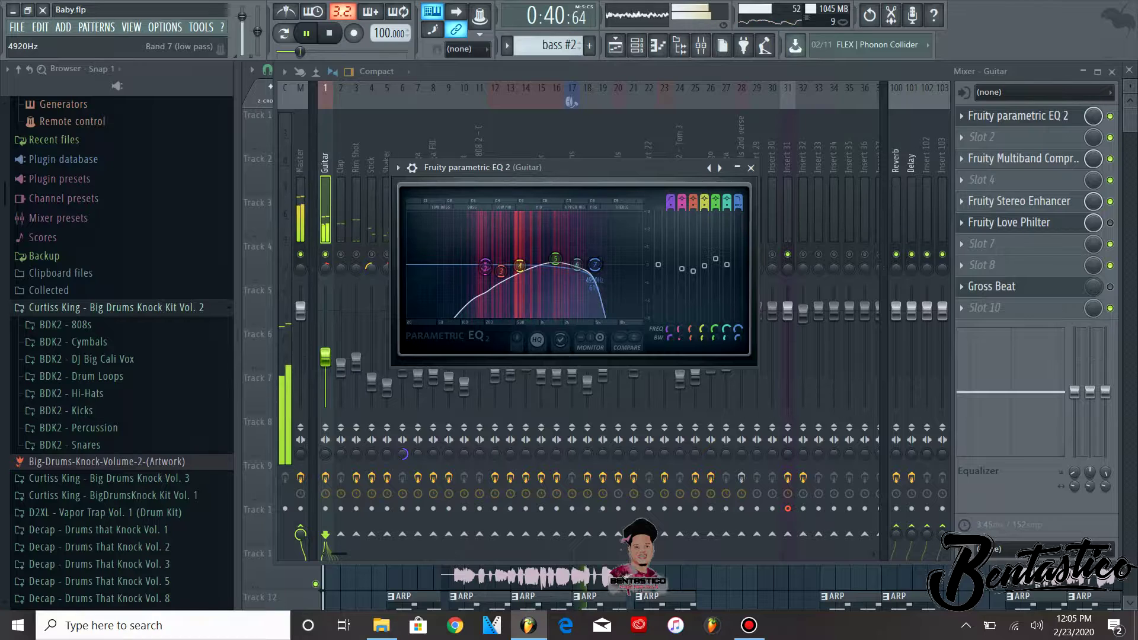
pyautogui.press('space')
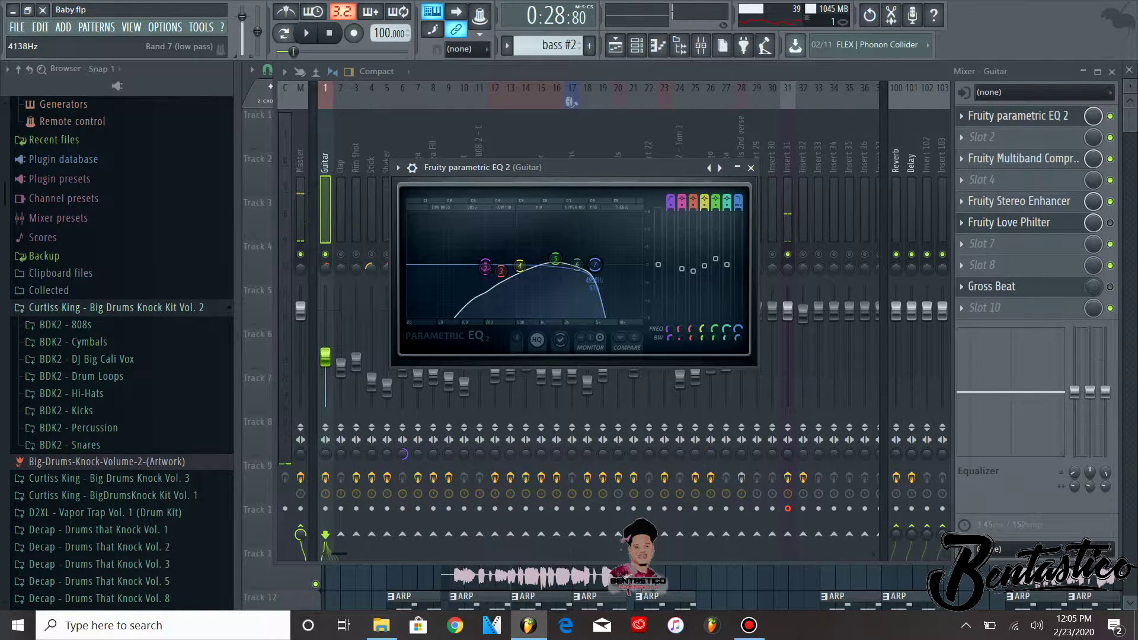
pyautogui.press('space')
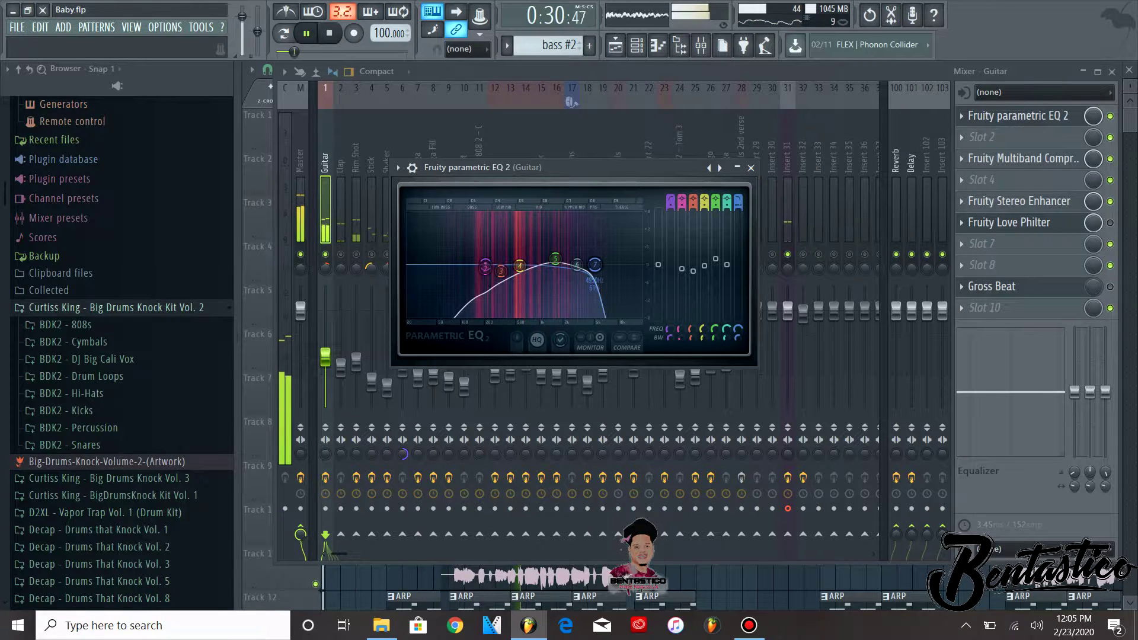
pyautogui.press('space')
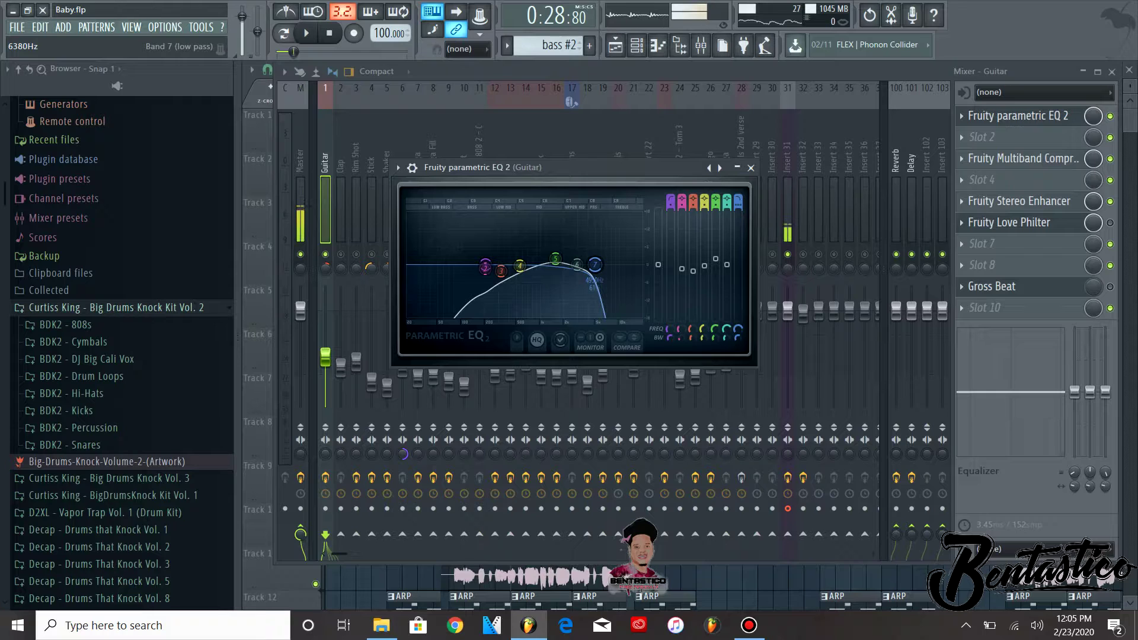
pyautogui.press('space')
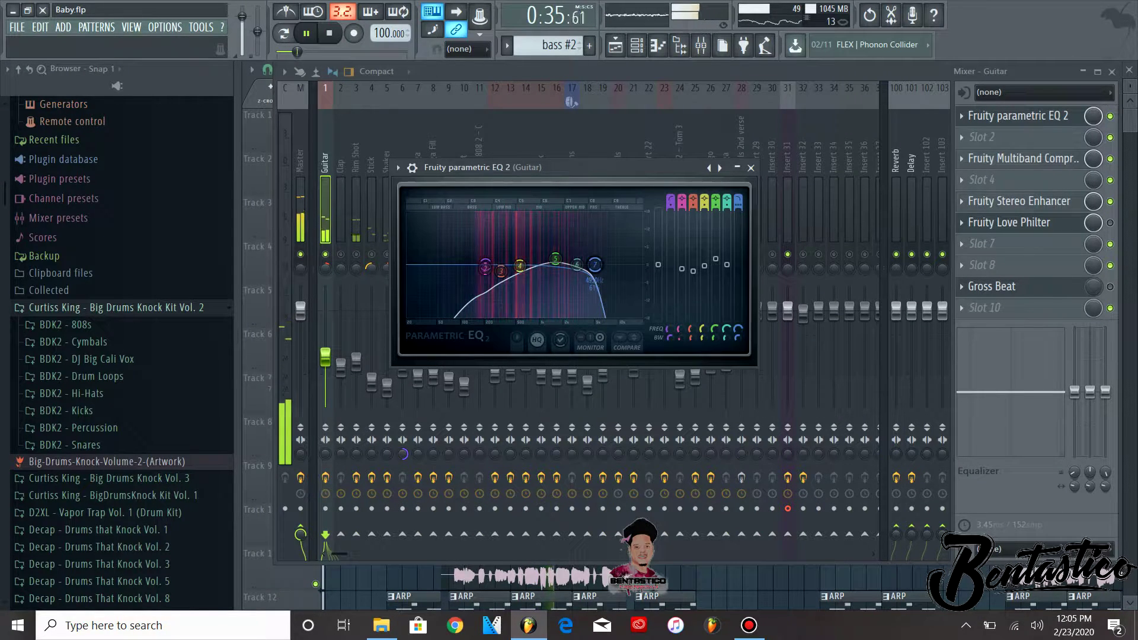
pyautogui.press('space')
# Audition the Guitar EQ's Band 5 peak near 1566 Hz and Band 4 over repeated loop playback.
pyautogui.moveTo(581, 168); pyautogui.dragTo(587, 167)
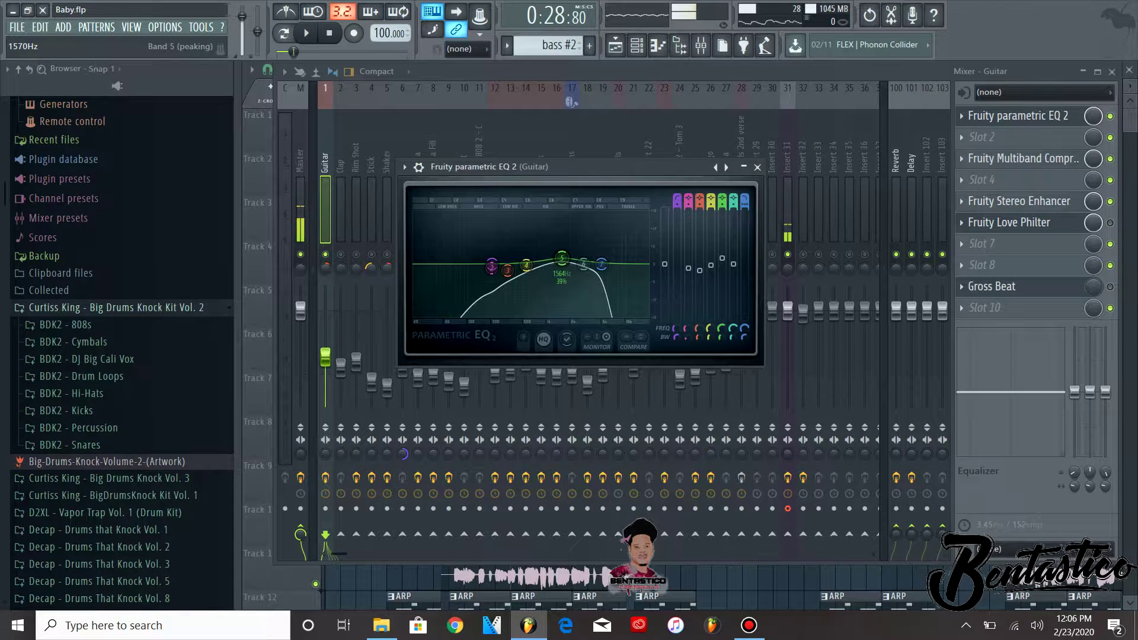
pyautogui.press('space')
pyautogui.press('space')
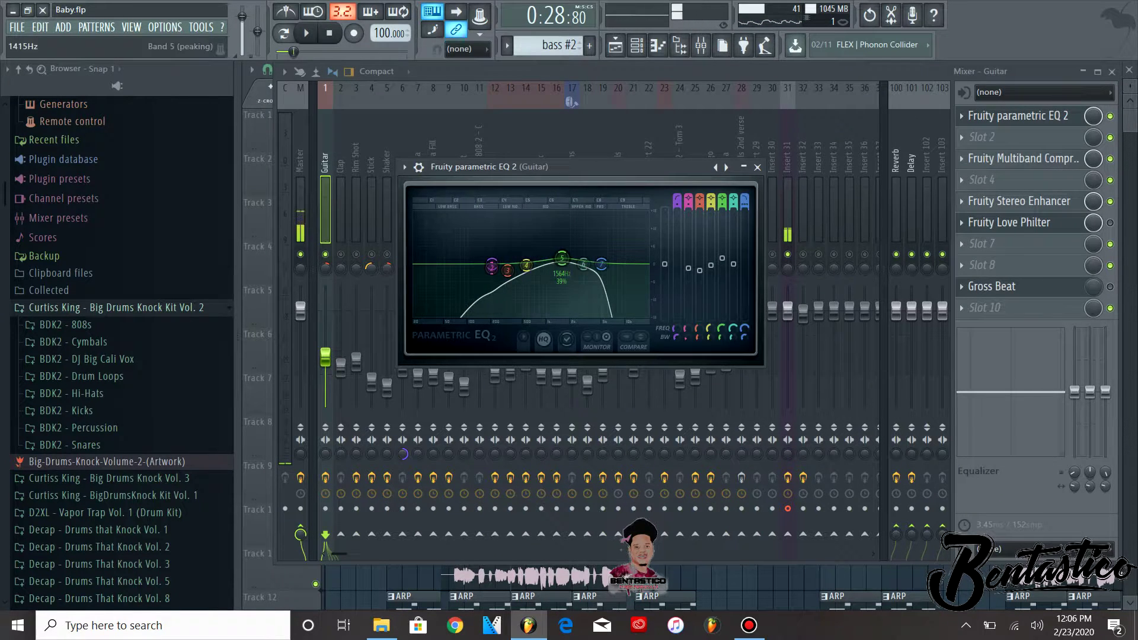
pyautogui.press('space')
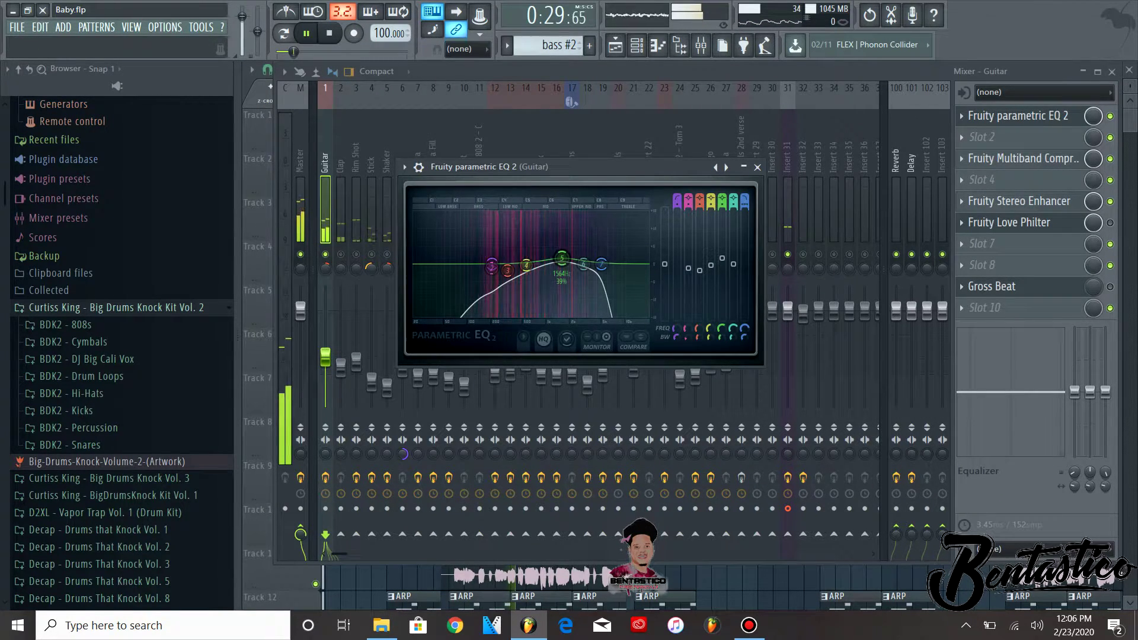
pyautogui.press('space')
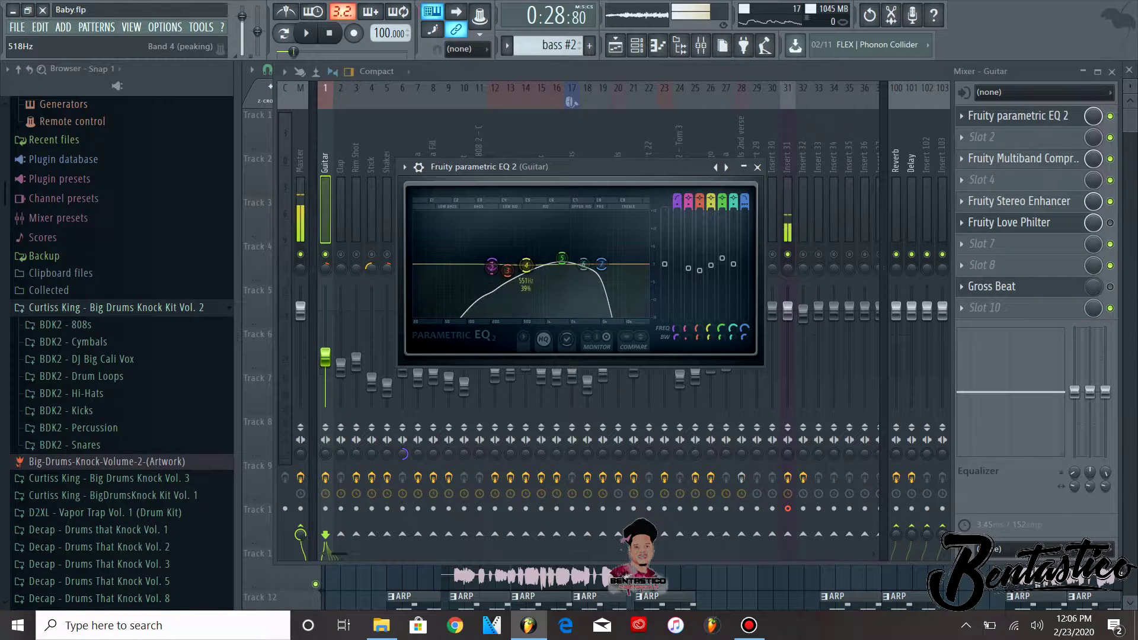
pyautogui.press('space')
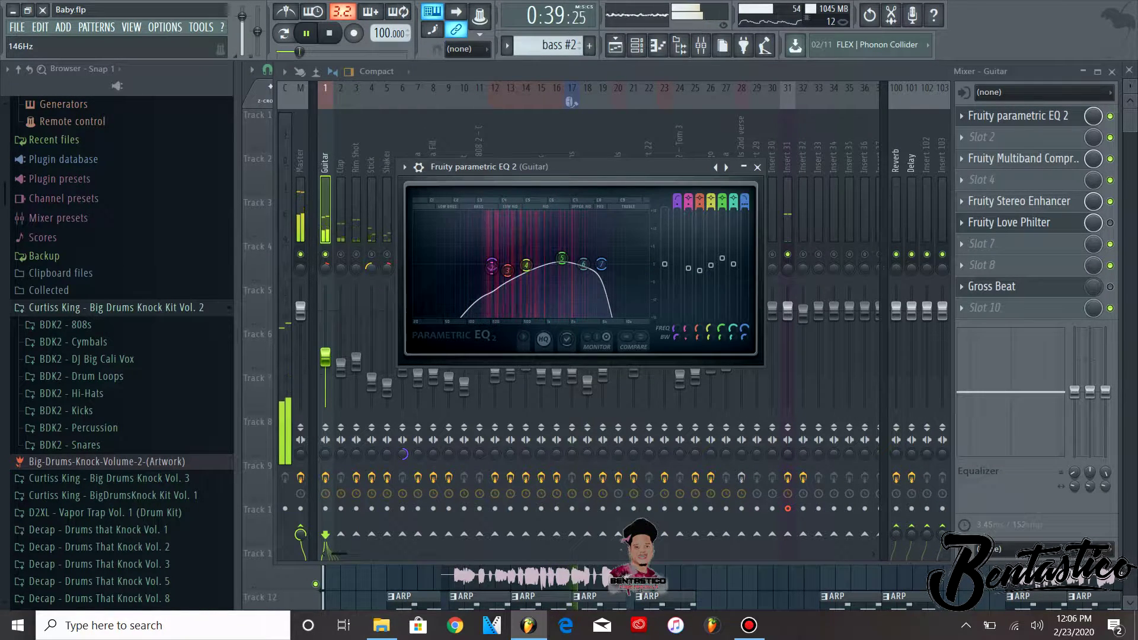
pyautogui.press('space')
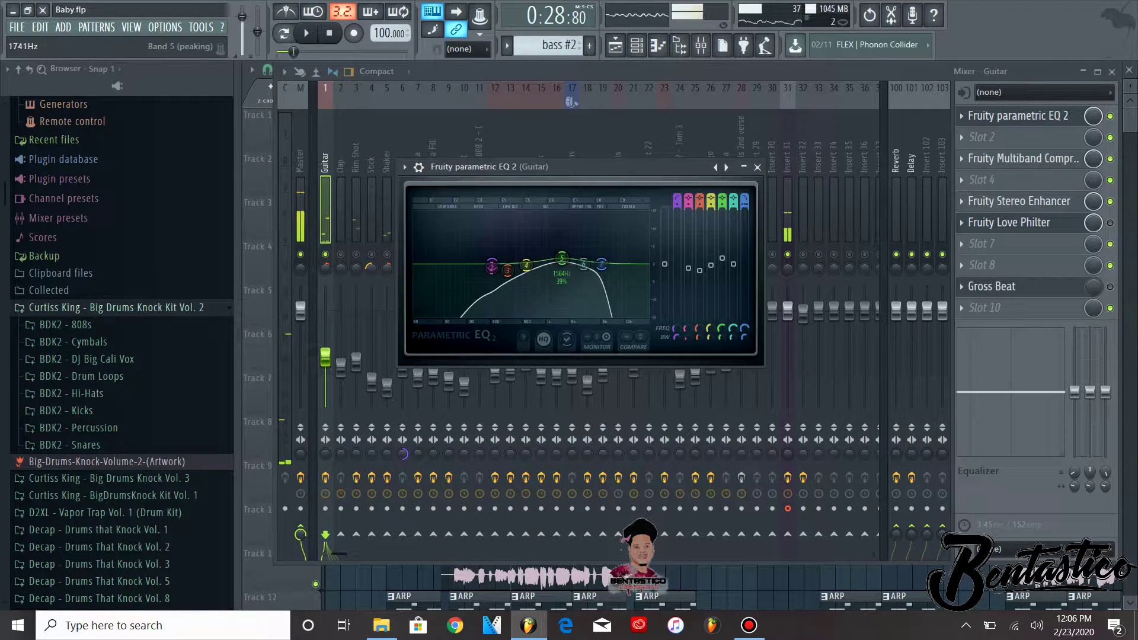
pyautogui.press('space')
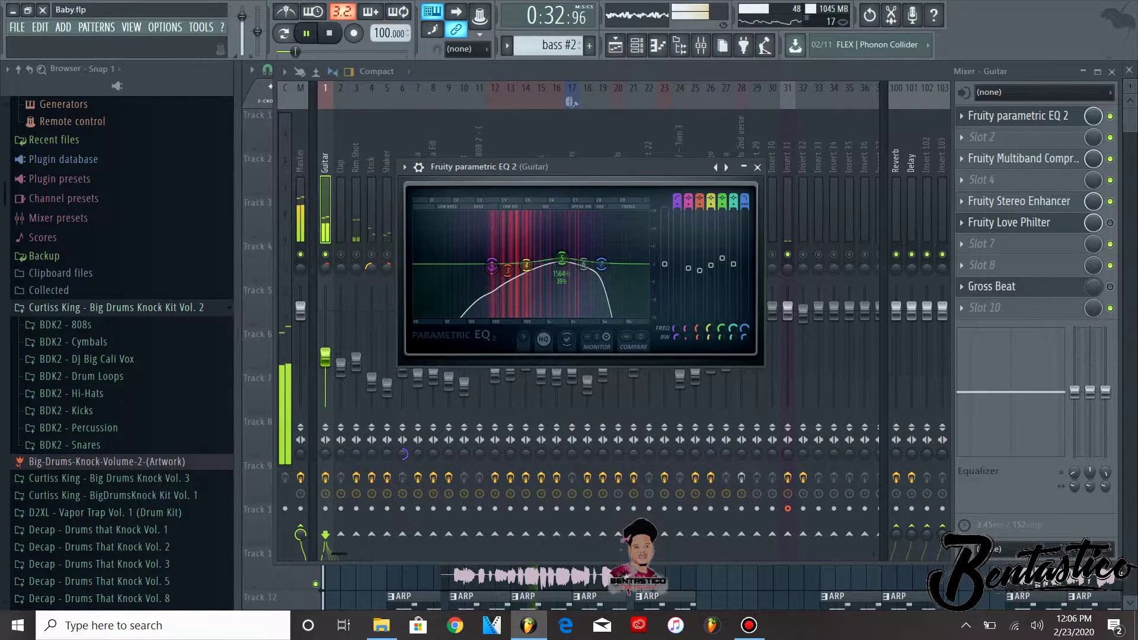
pyautogui.press('space')
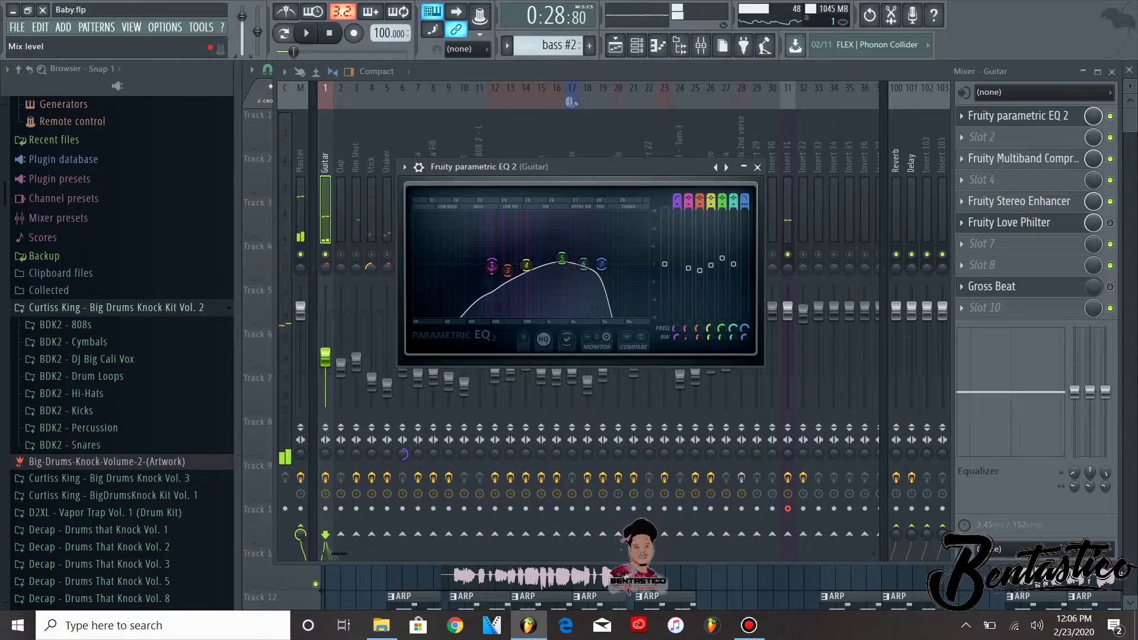
# Open the Guitar's Fruity Stereo Enhancer, reposition it, browse its presets without applying one, and close it.
pyautogui.click(1019, 201)
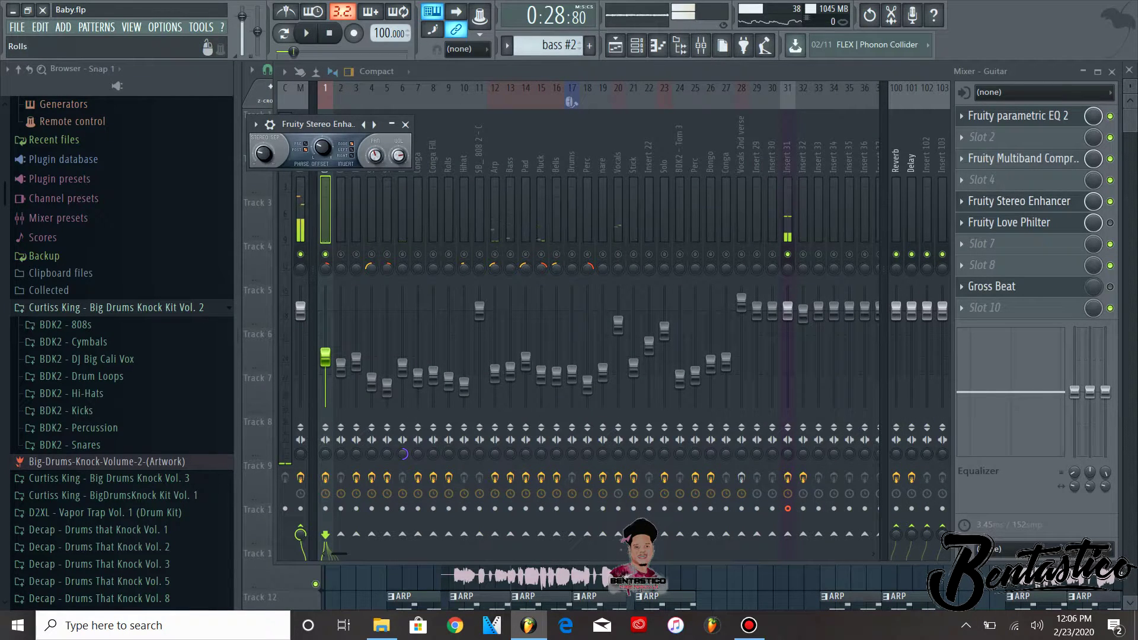
pyautogui.moveTo(318, 125); pyautogui.dragTo(421, 149)
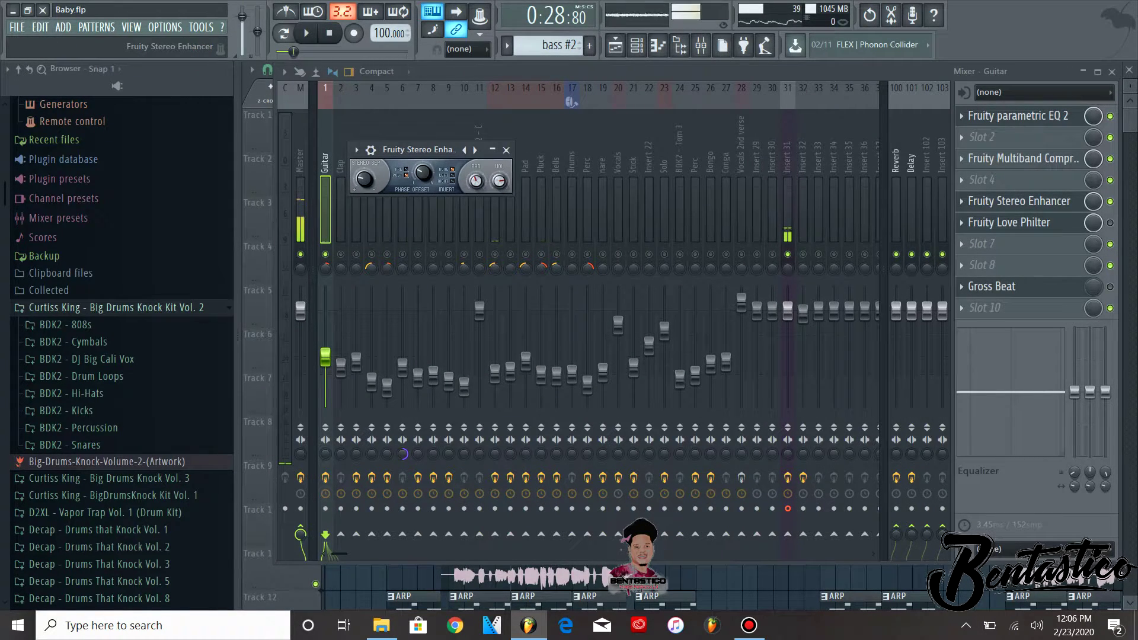
pyautogui.click(356, 150)
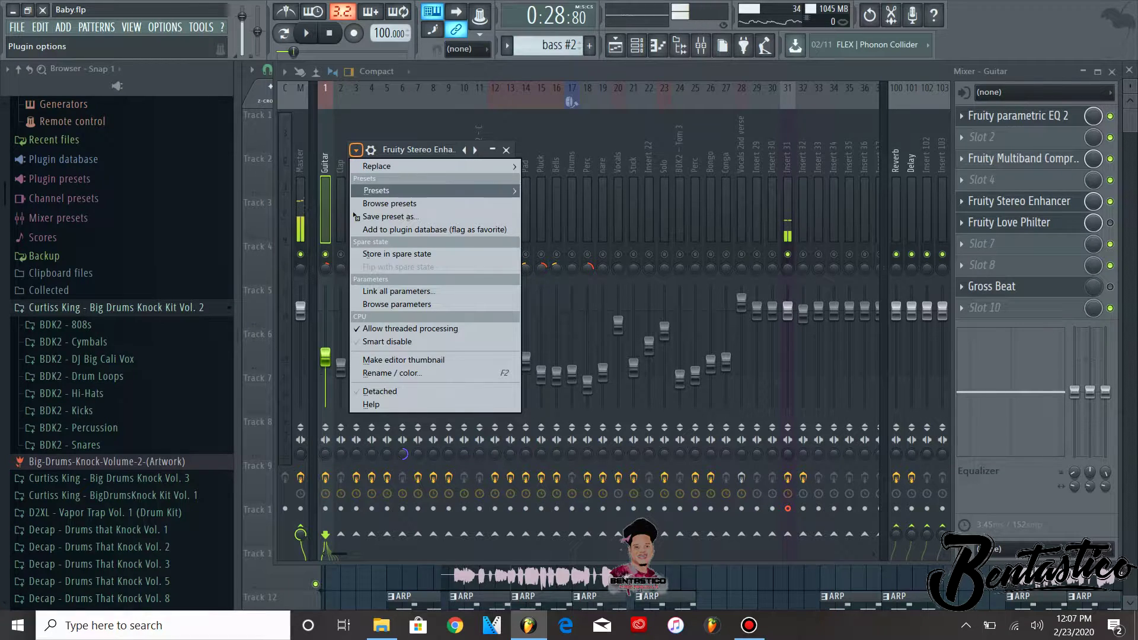
pyautogui.moveTo(415, 191)
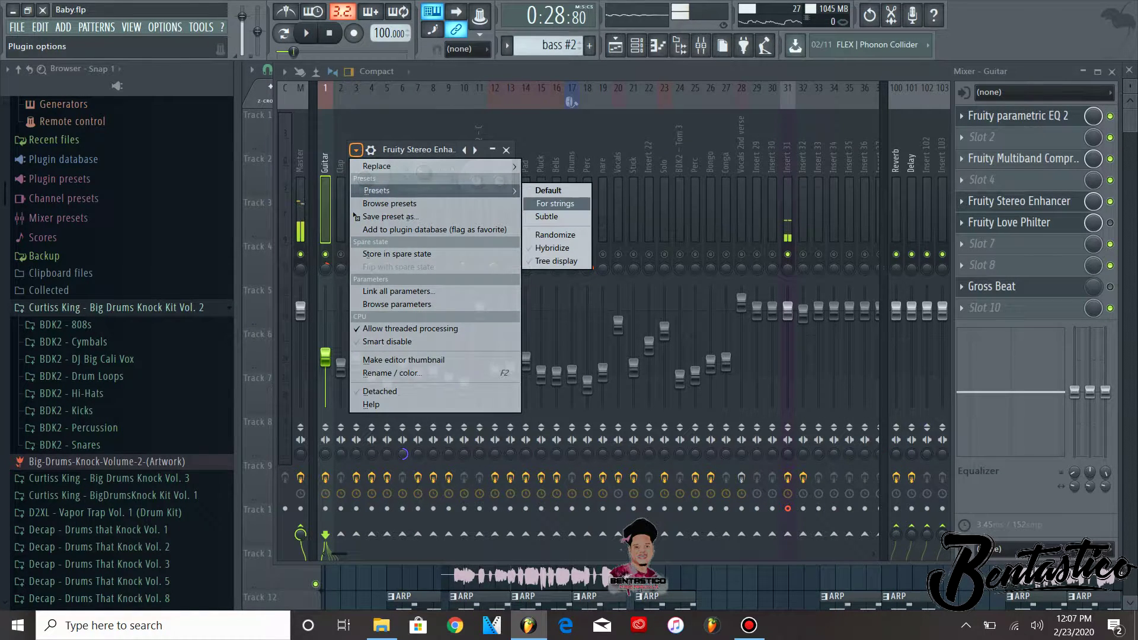
pyautogui.click(1019, 202)
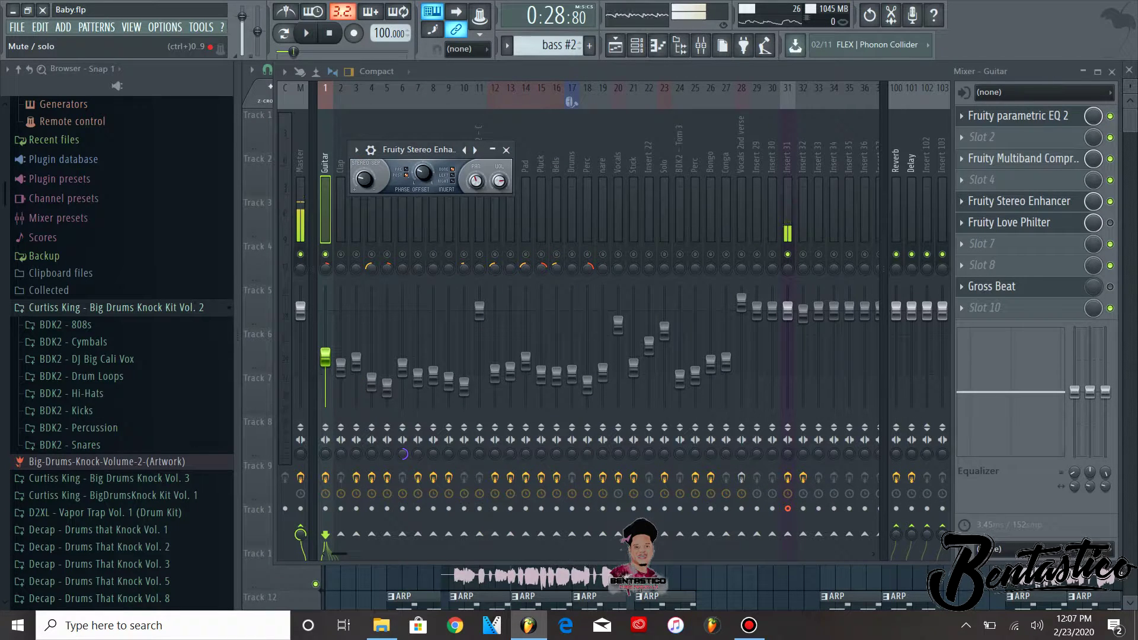
pyautogui.press('Escape')
# Play and stop the song's opening section several times to audition the full mix.
pyautogui.press('space')
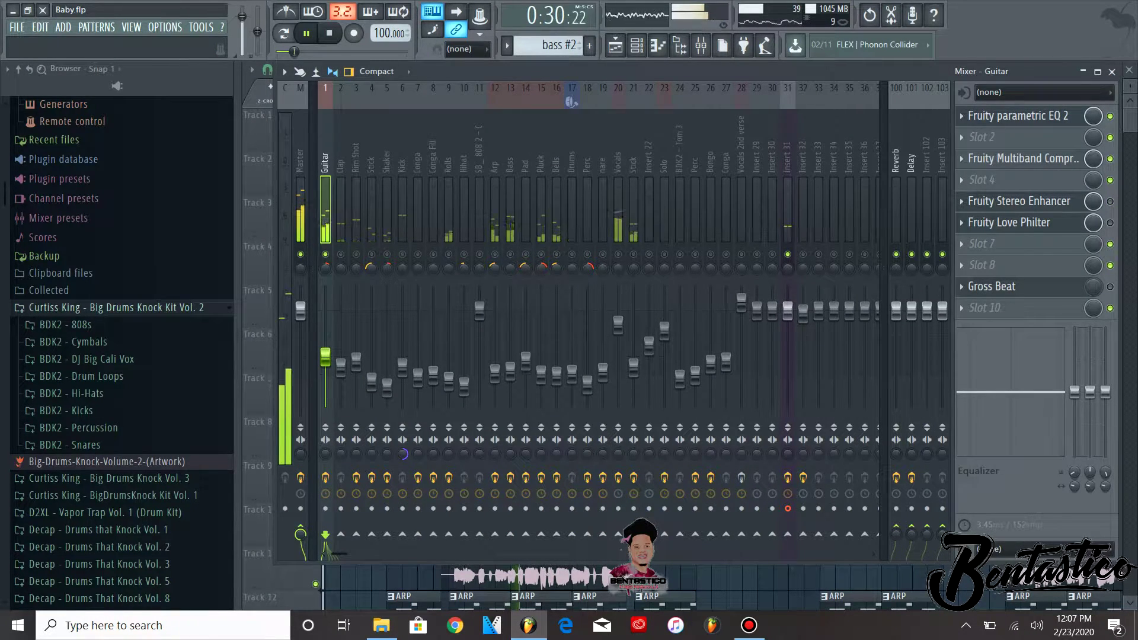
pyautogui.press('space')
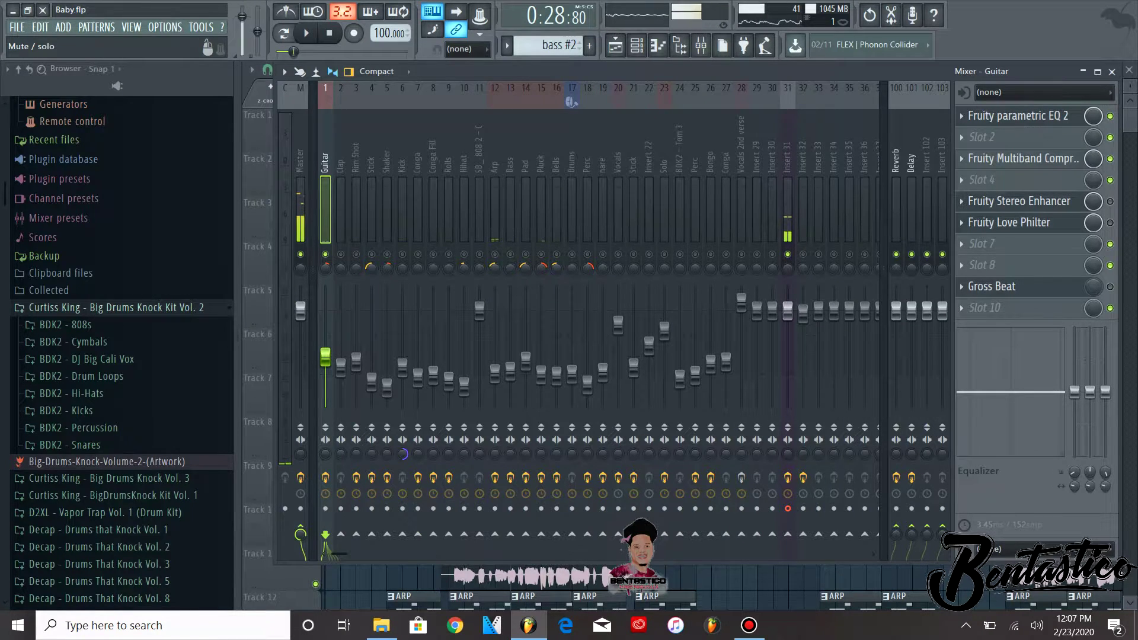
pyautogui.press('space')
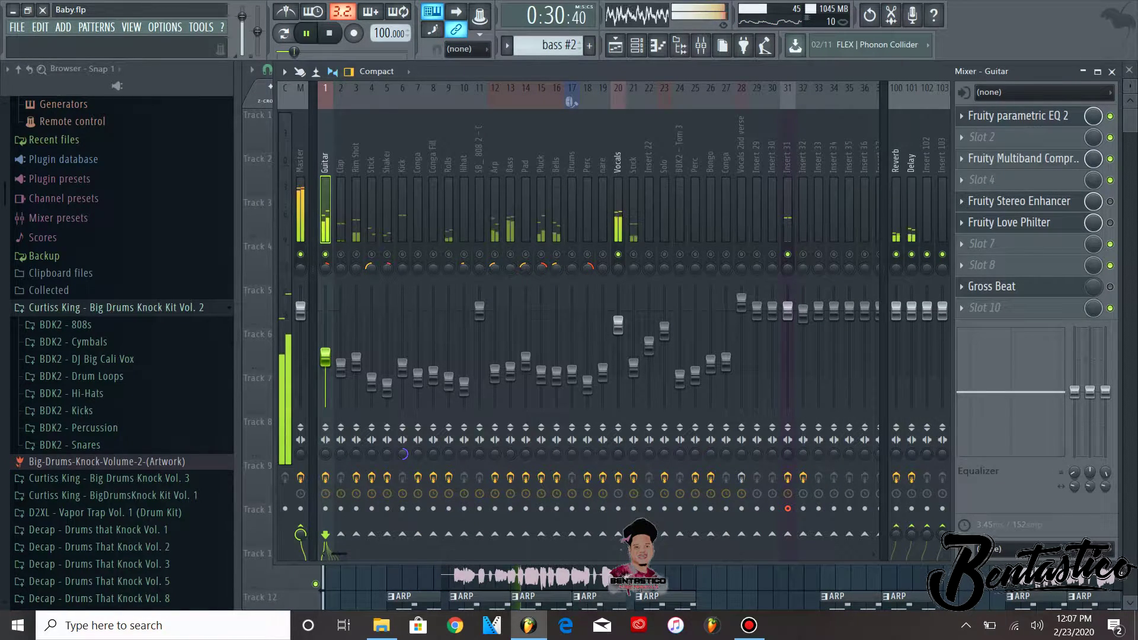
pyautogui.press('space')
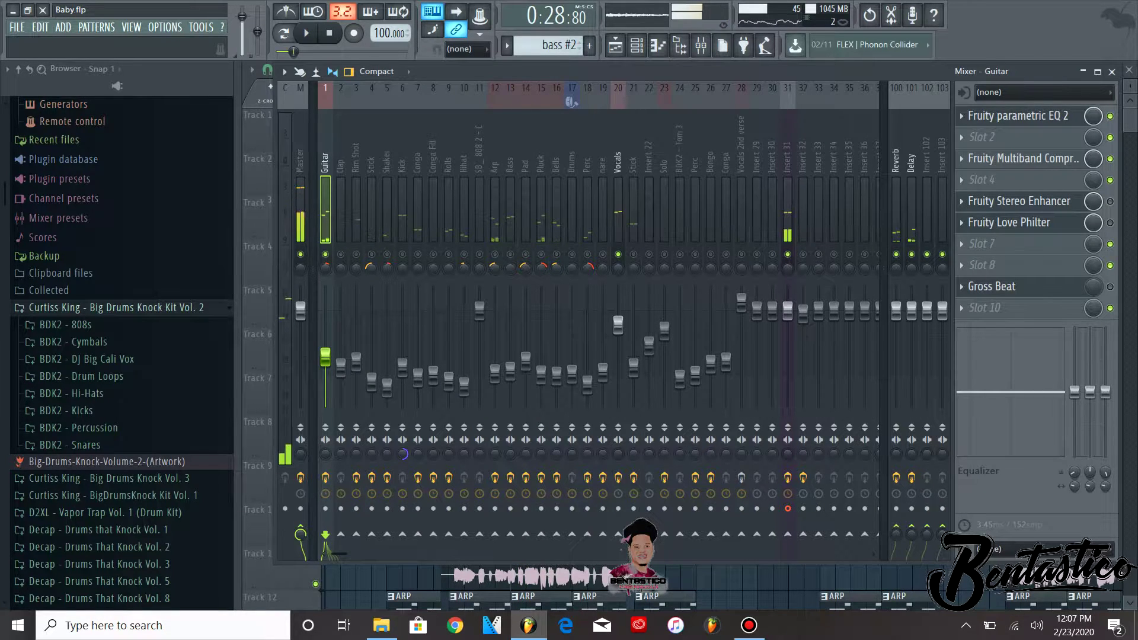
pyautogui.press('space')
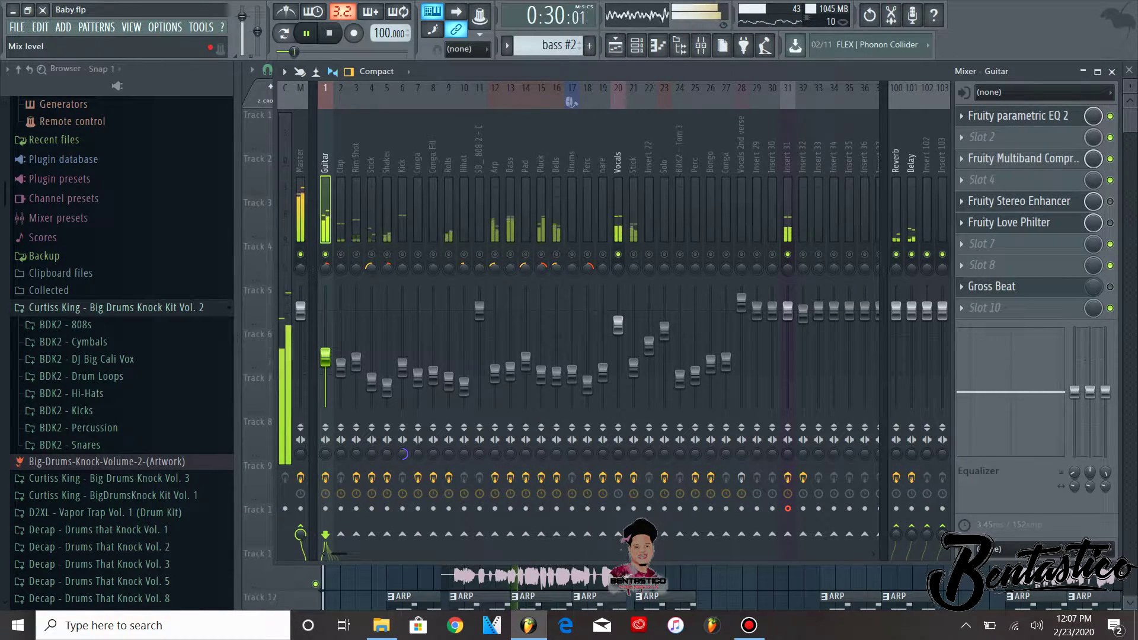
pyautogui.press('space')
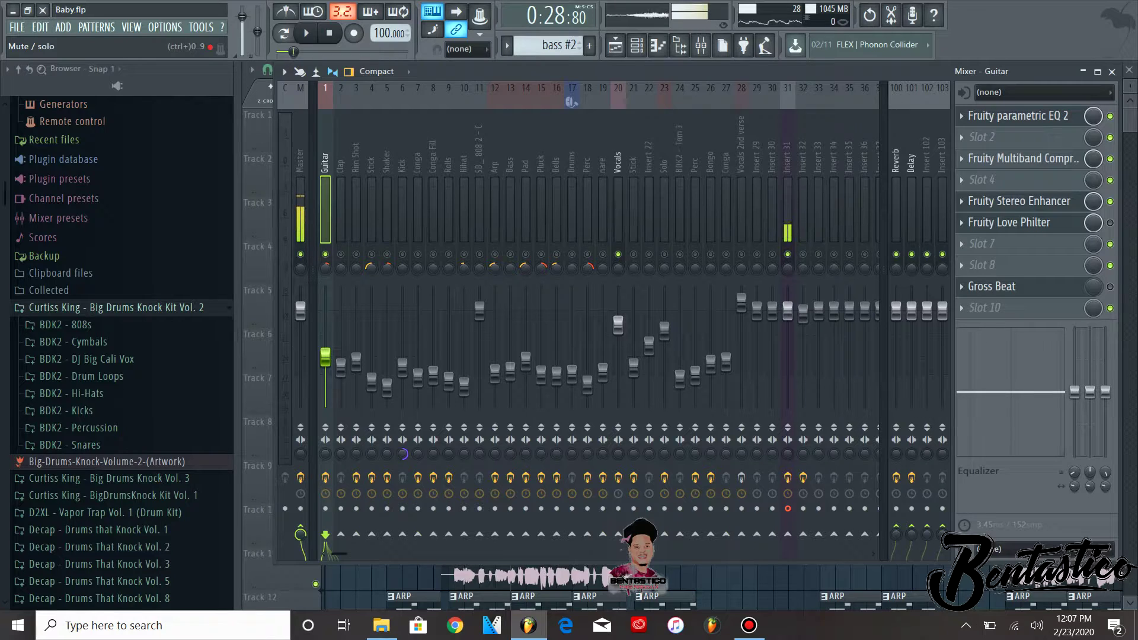
pyautogui.press('space')
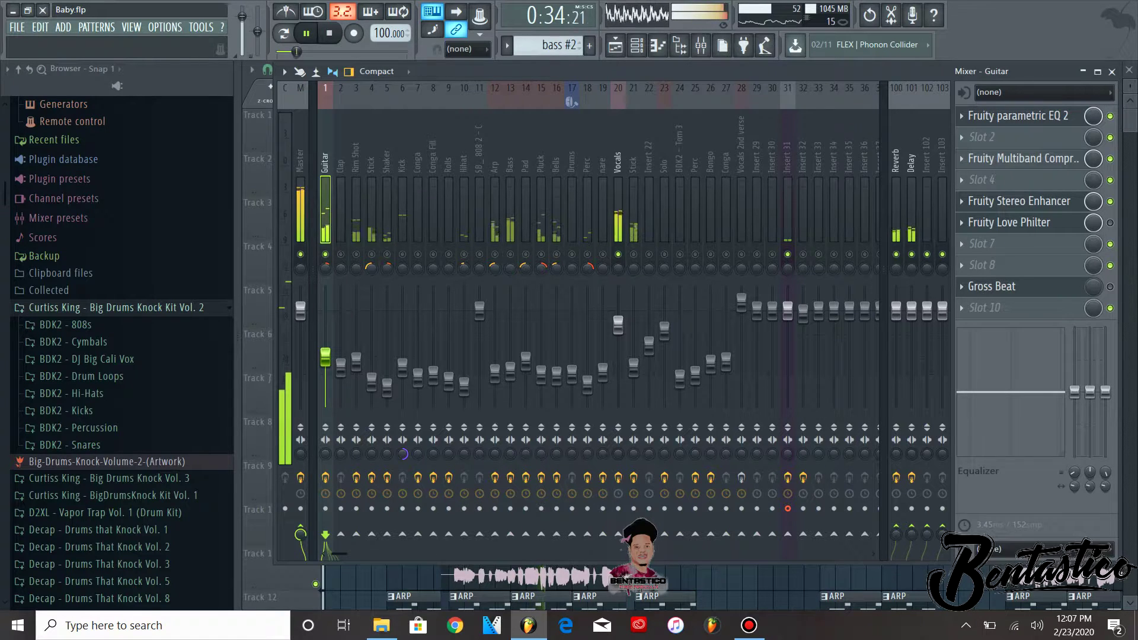
pyautogui.press('space')
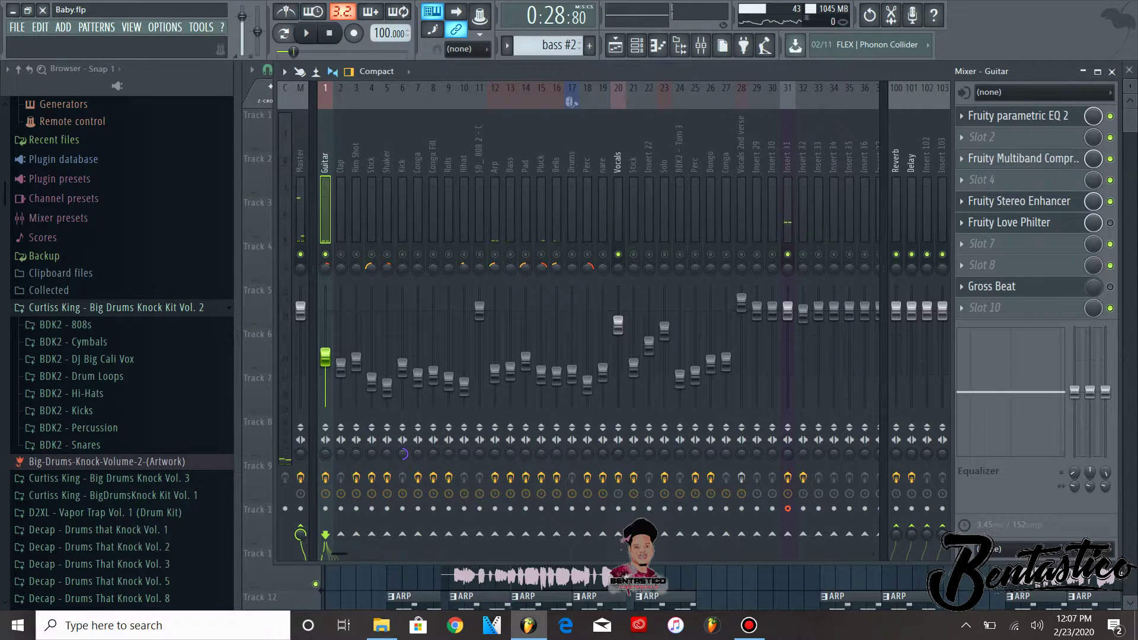
pyautogui.press('space')
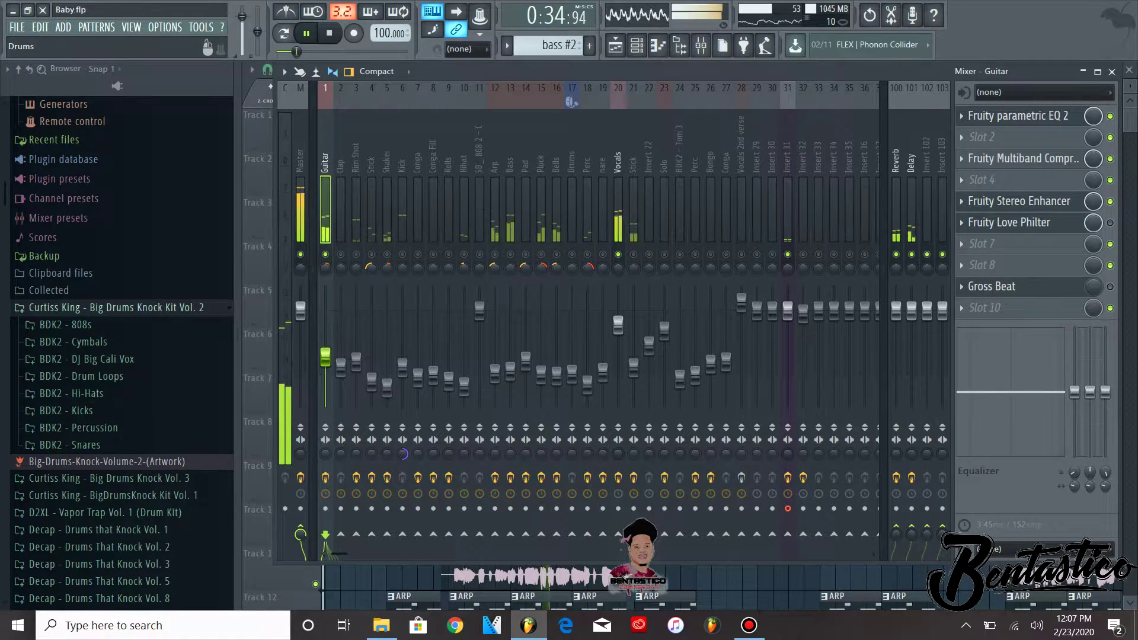
# Unmute and select the Arp channel, then replay the section with Arp audible.
pyautogui.click(495, 255)
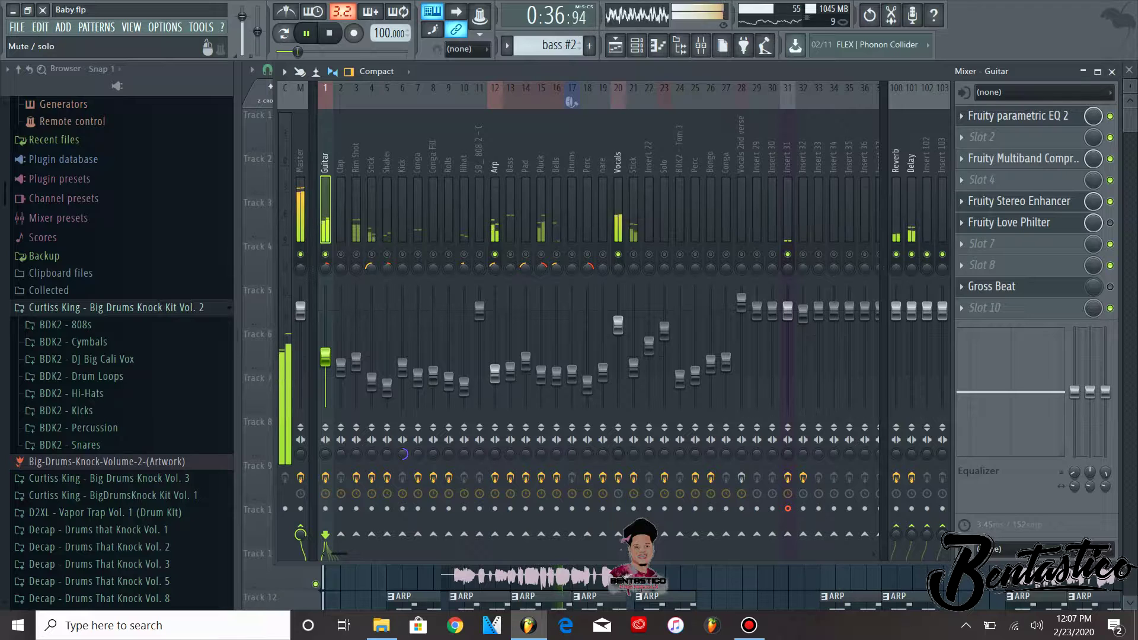
pyautogui.click(495, 209)
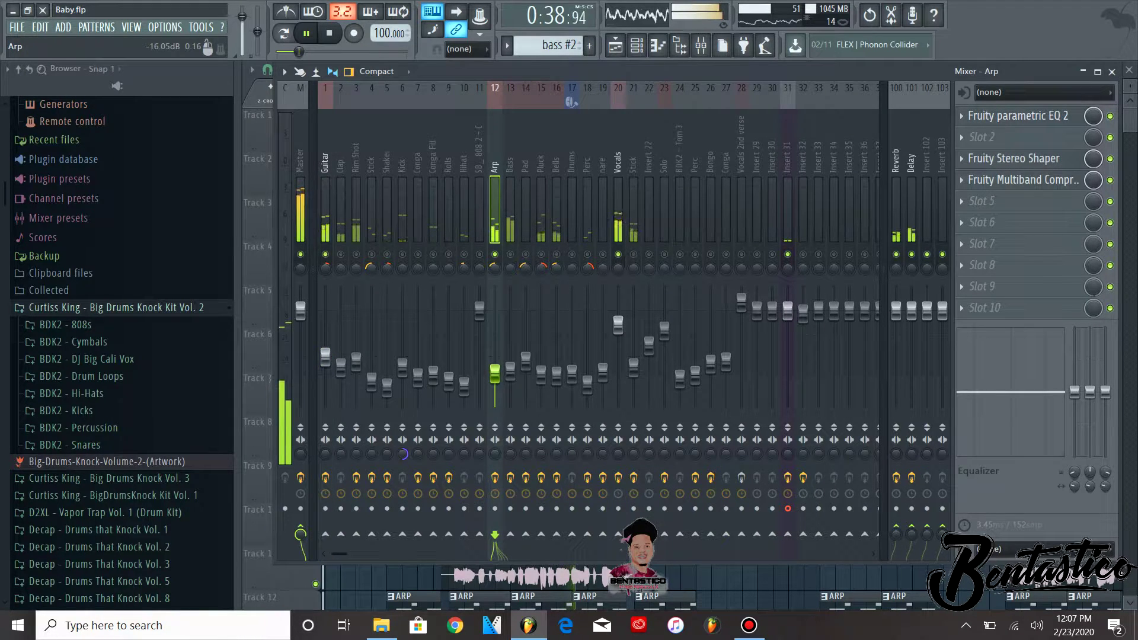
pyautogui.press('space')
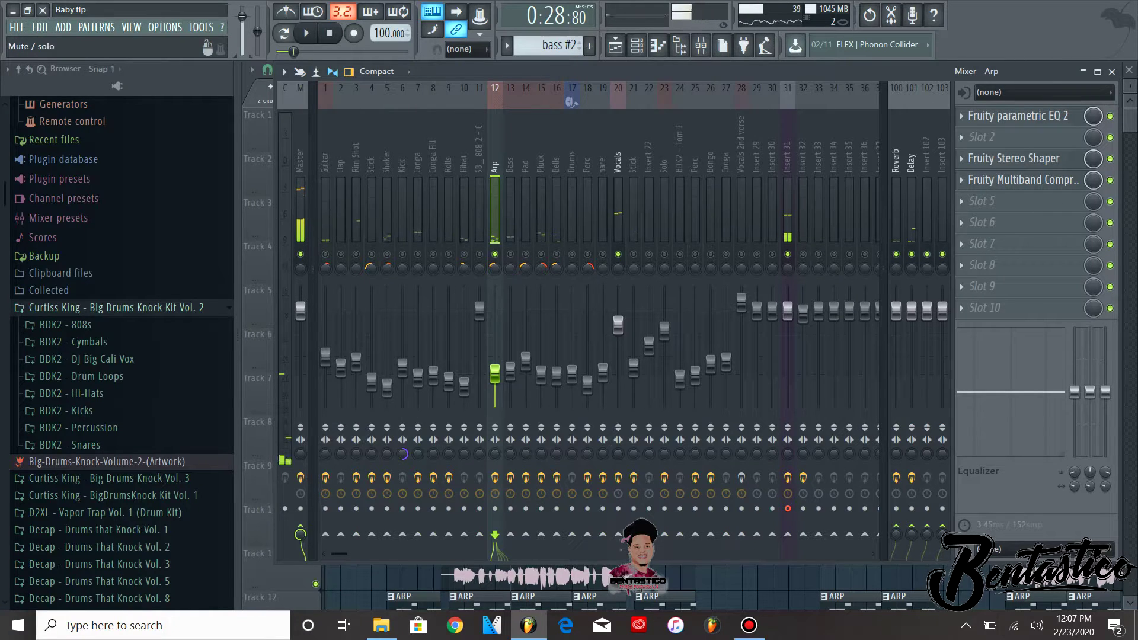
pyautogui.press('space')
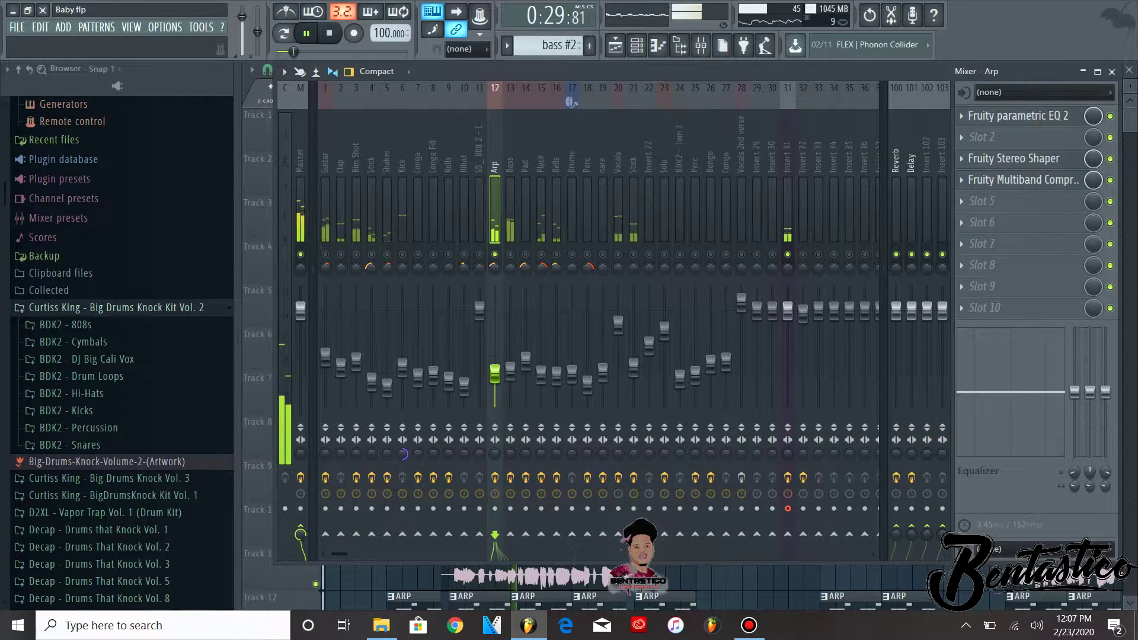
pyautogui.press('space')
pyautogui.press('space')
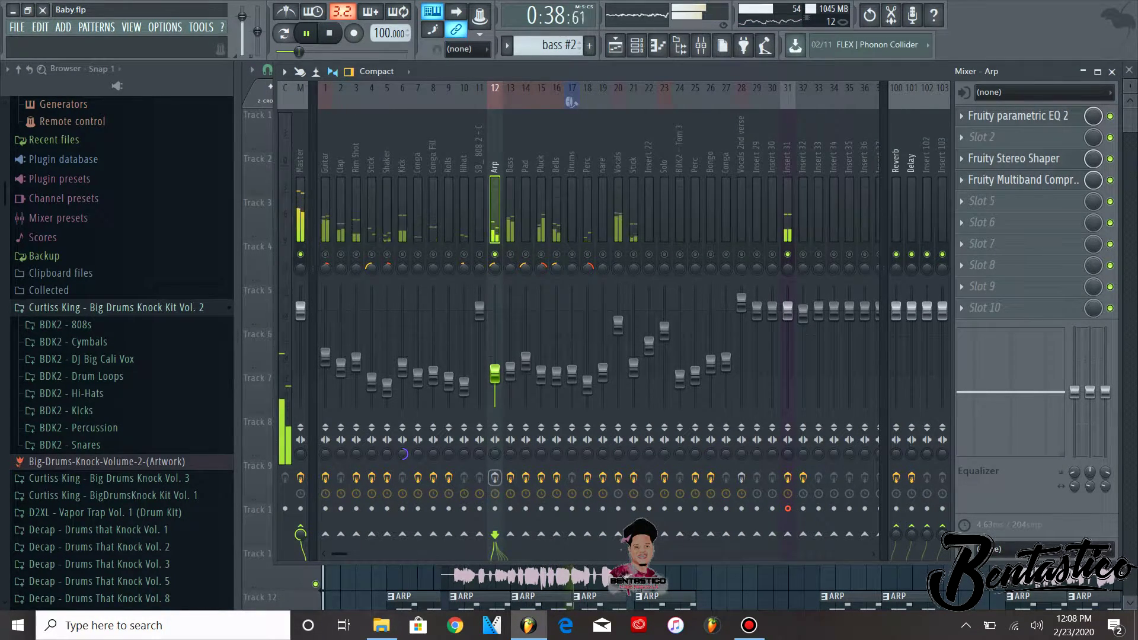
# Unmute the Vocals channel and replay the section from its start.
pyautogui.click(618, 254)
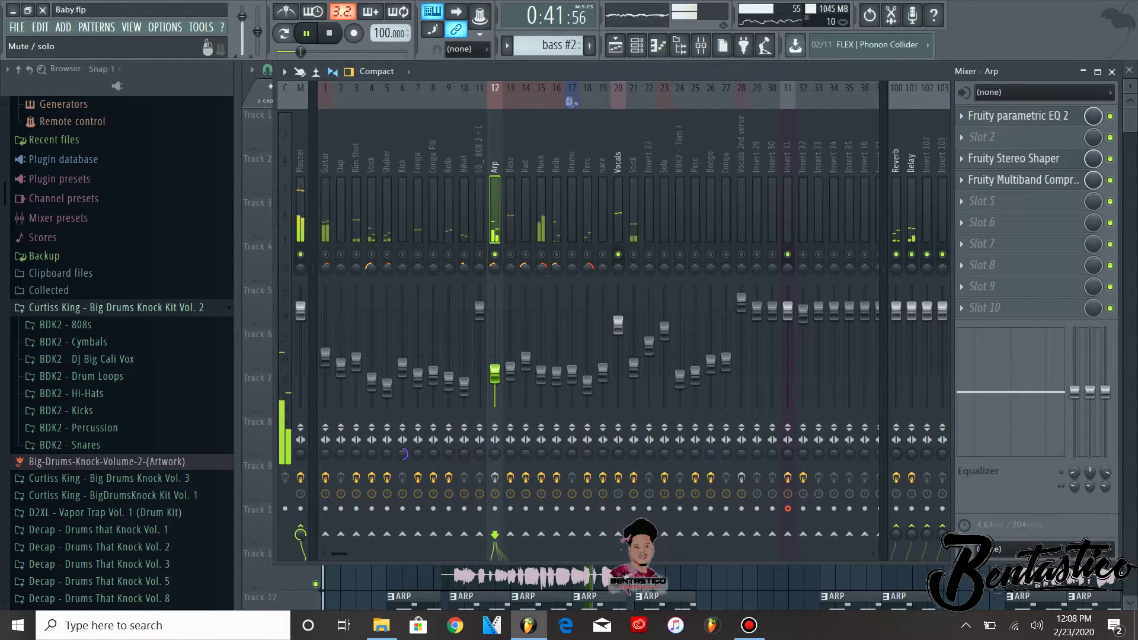
pyautogui.press('space')
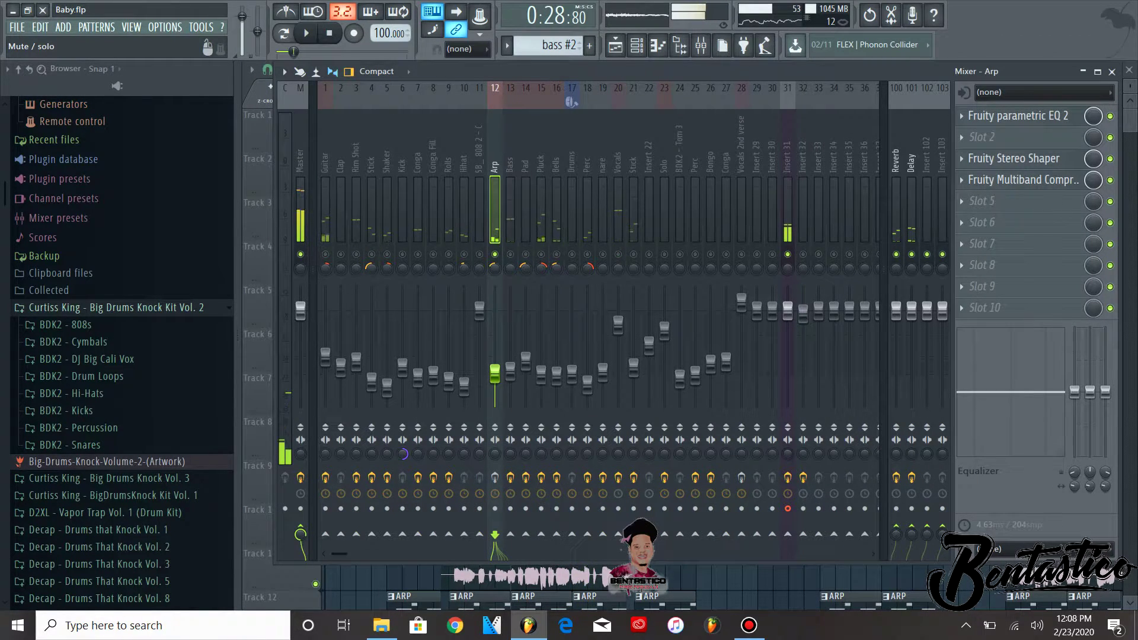
pyautogui.press('space')
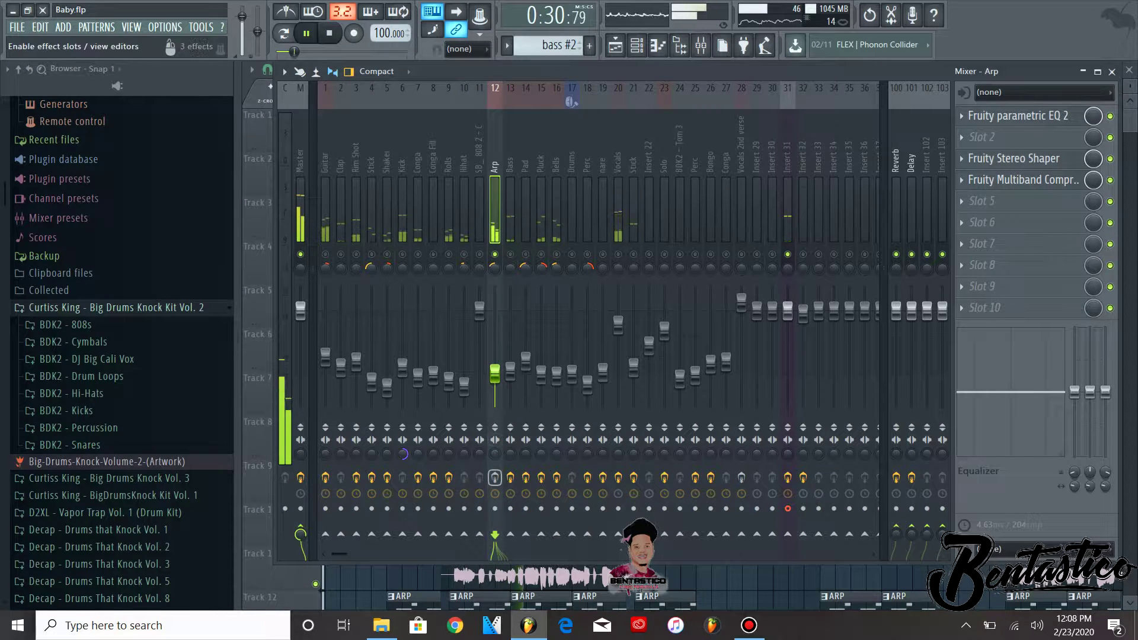
pyautogui.press('space')
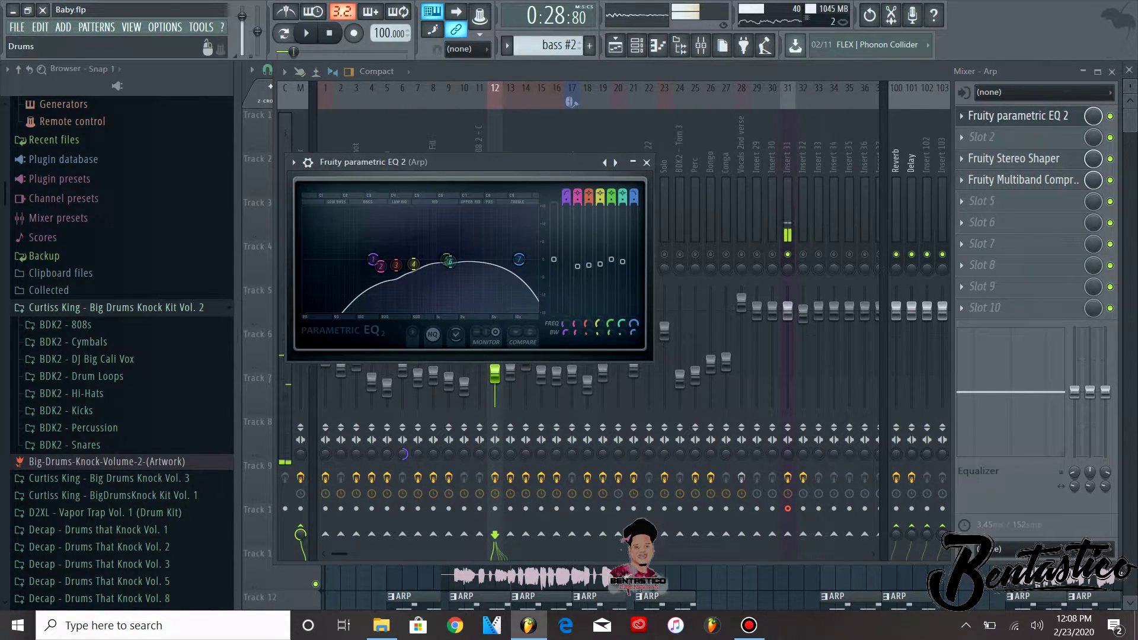
# Confirm the Arp EQ's band 1 stays a high-pass filter, auditioning the section.
pyautogui.press('space')
pyautogui.press('space')
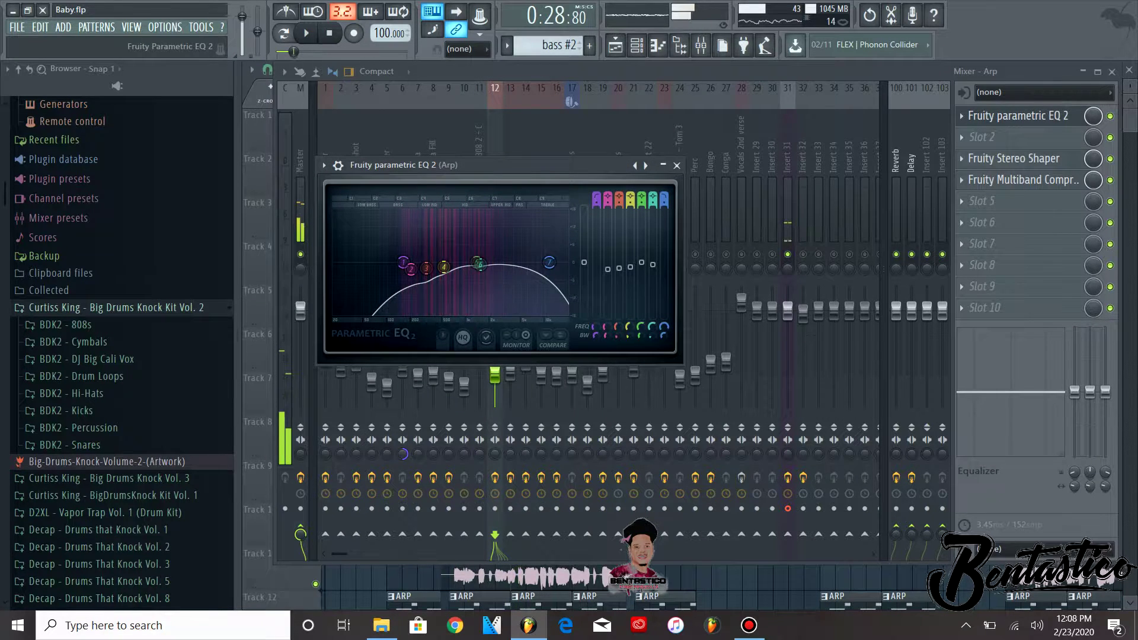
pyautogui.rightClick(403, 262)
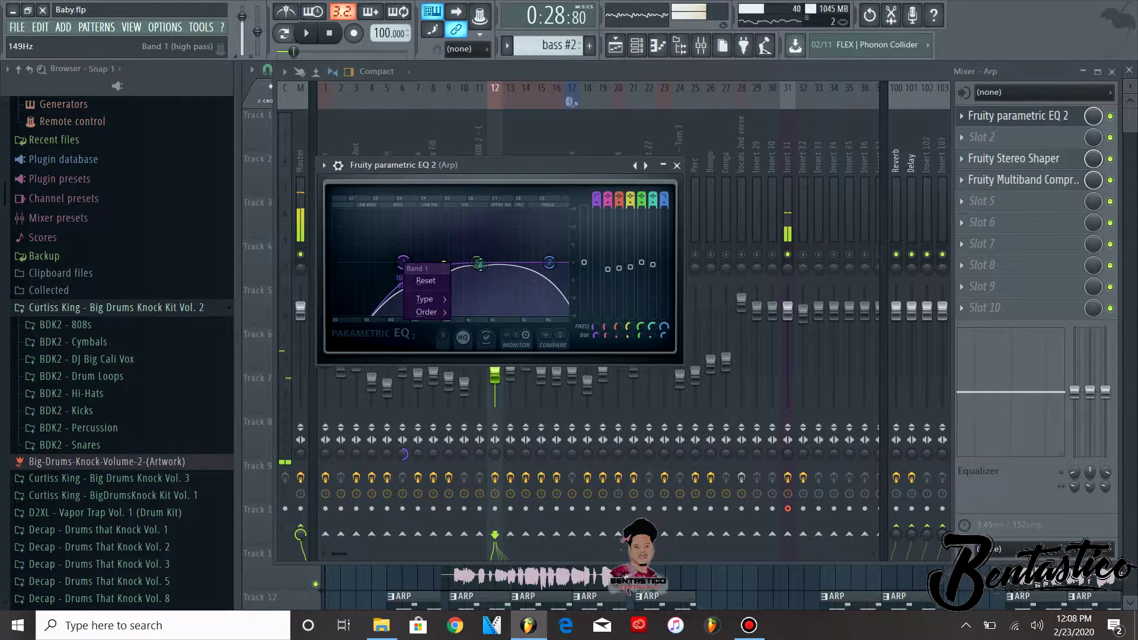
pyautogui.moveTo(426, 299)
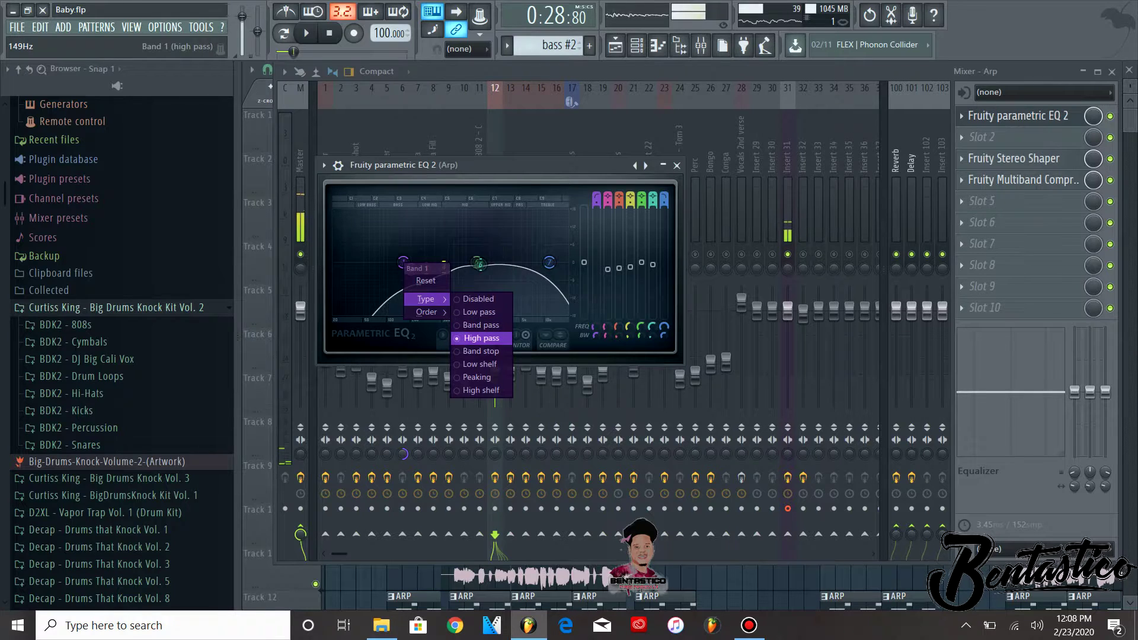
pyautogui.click(481, 337)
pyautogui.press('space')
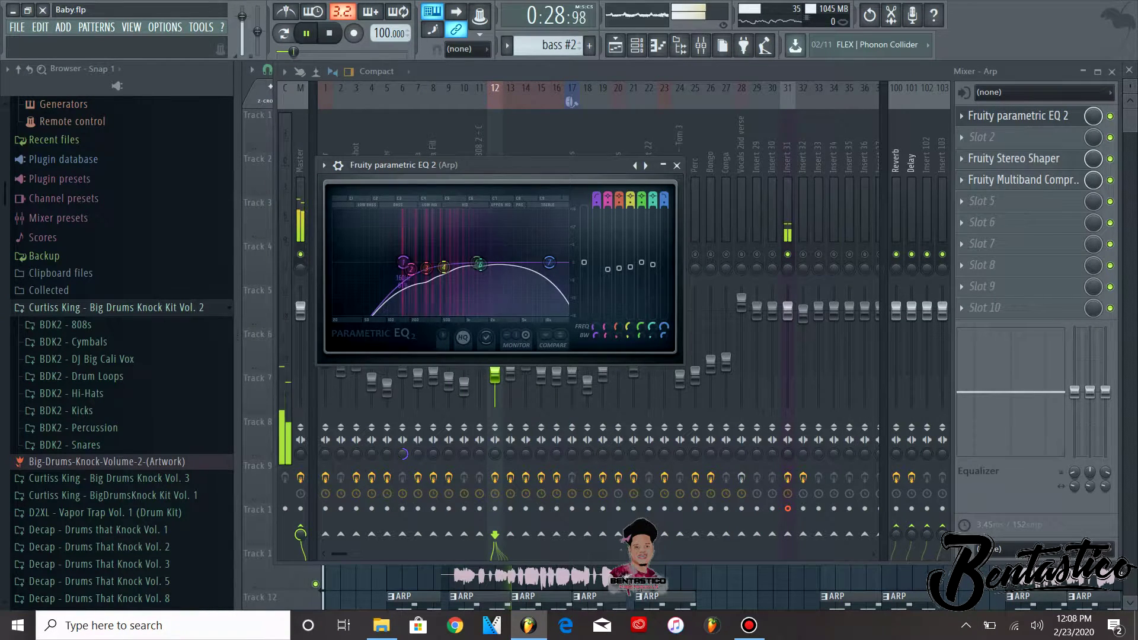
pyautogui.press('space')
# Narrow the Arp EQ's band 2, reselect band 1, and move the EQ window over the mixer.
pyautogui.click(443, 267)
pyautogui.click(411, 269)
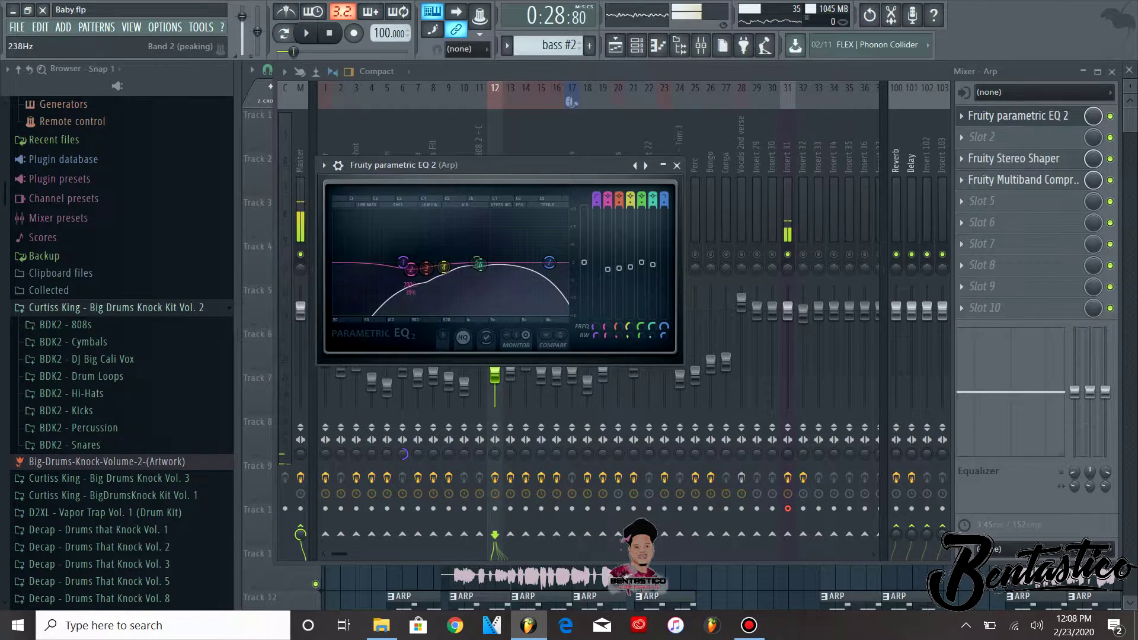
pyautogui.scroll(-2, 410, 270)
pyautogui.click(403, 261)
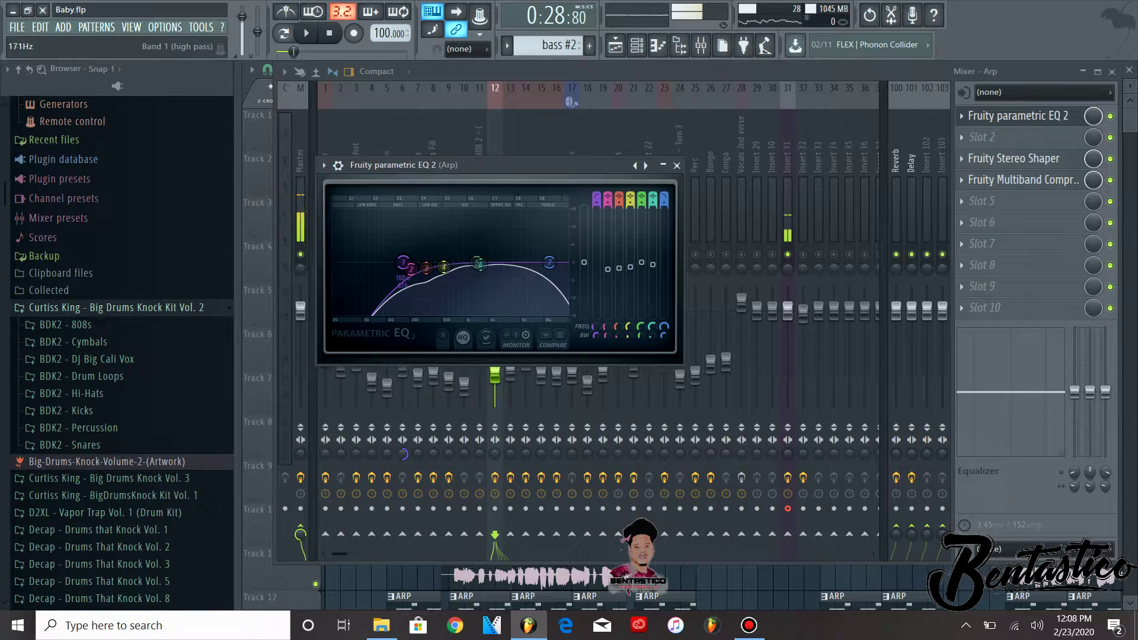
pyautogui.moveTo(504, 165); pyautogui.dragTo(589, 178)
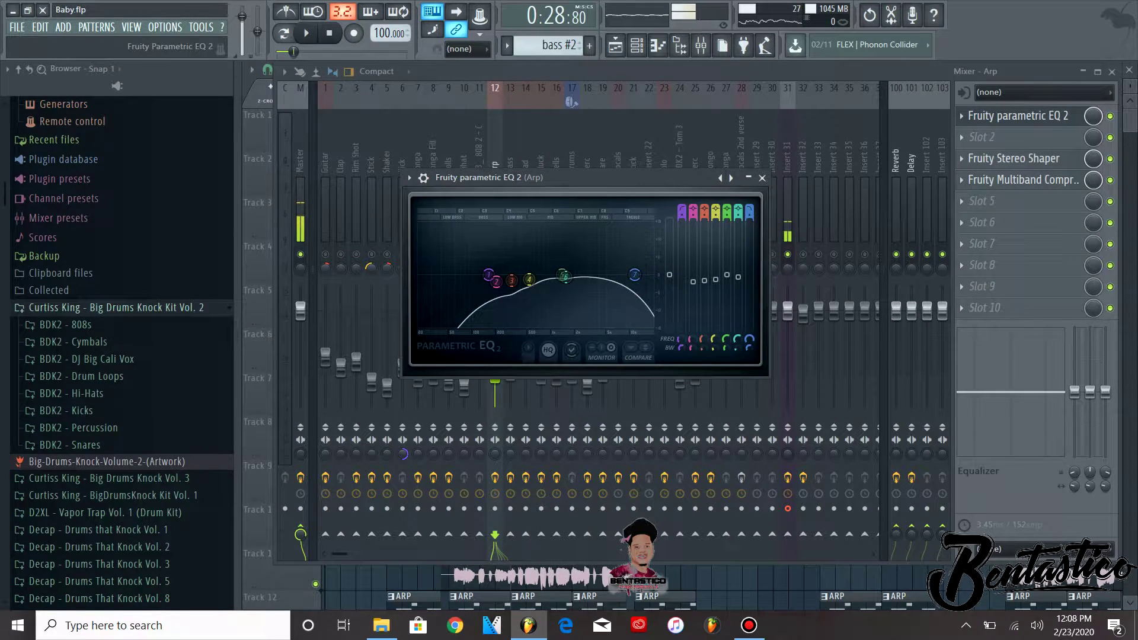
# Audition the section through the Arp EQ while tuning bands 3 and 6, then move the EQ window left.
pyautogui.press('space')
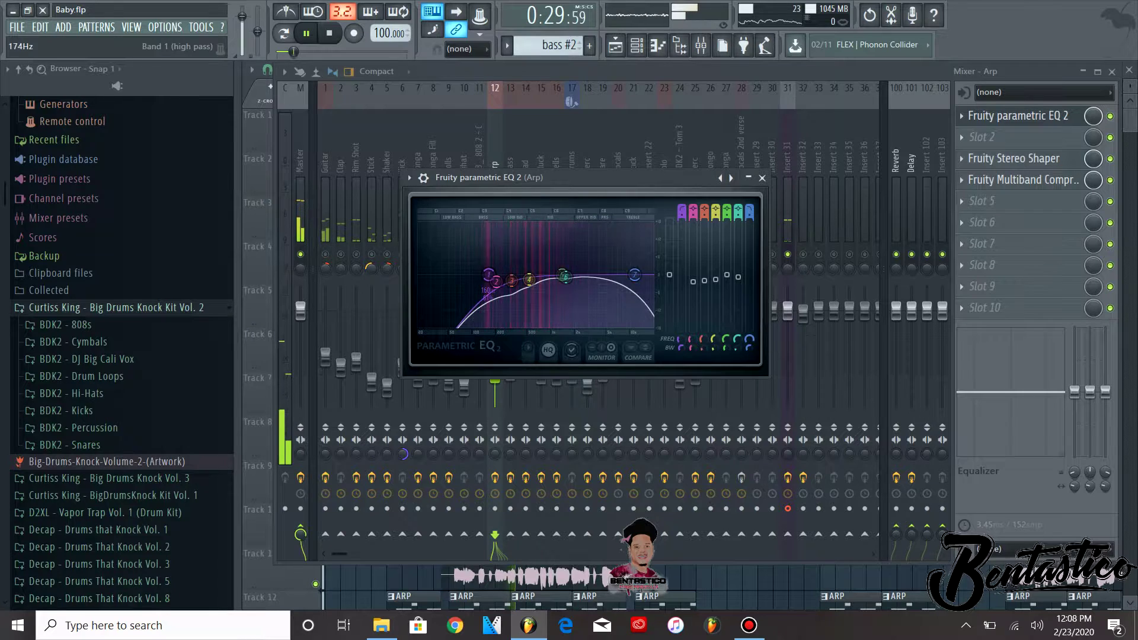
pyautogui.press('space')
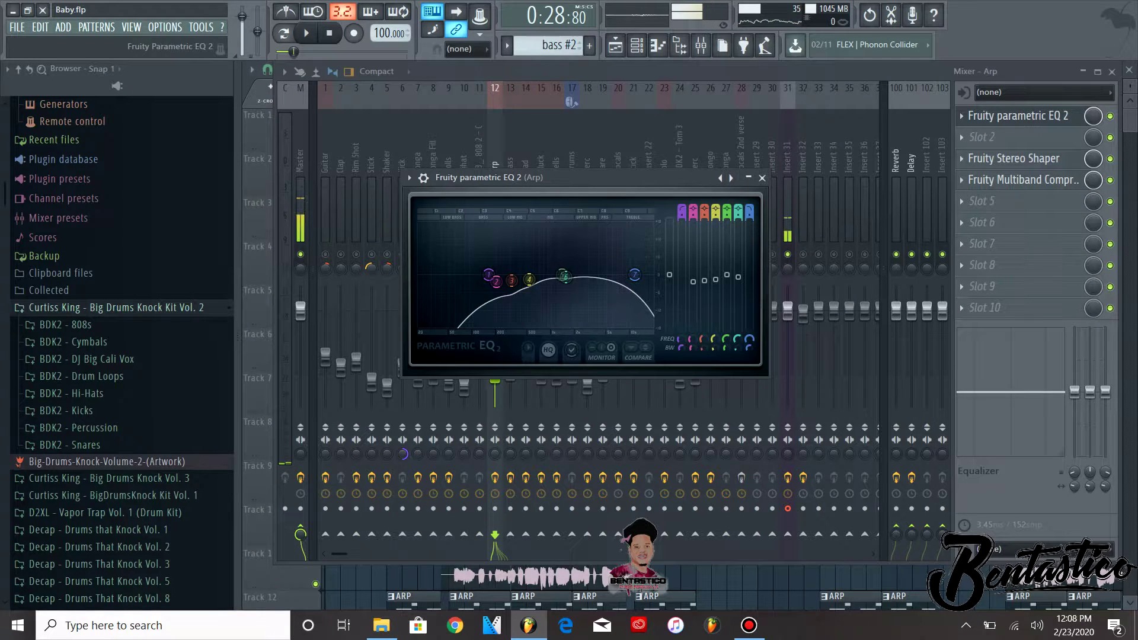
pyautogui.press('space')
pyautogui.press('space')
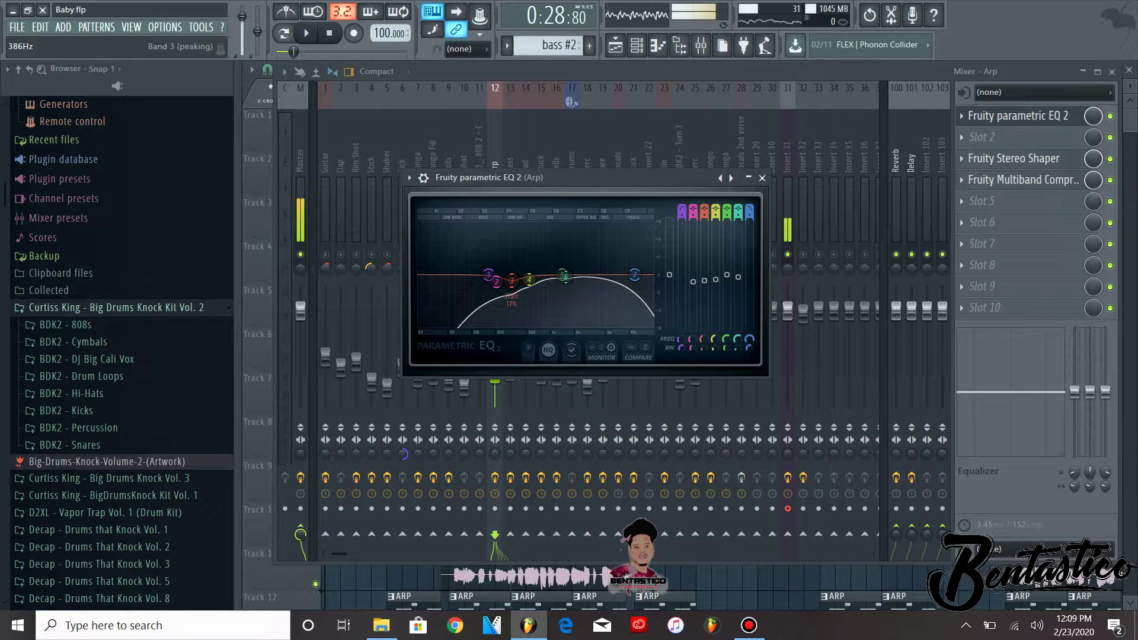
pyautogui.press('space')
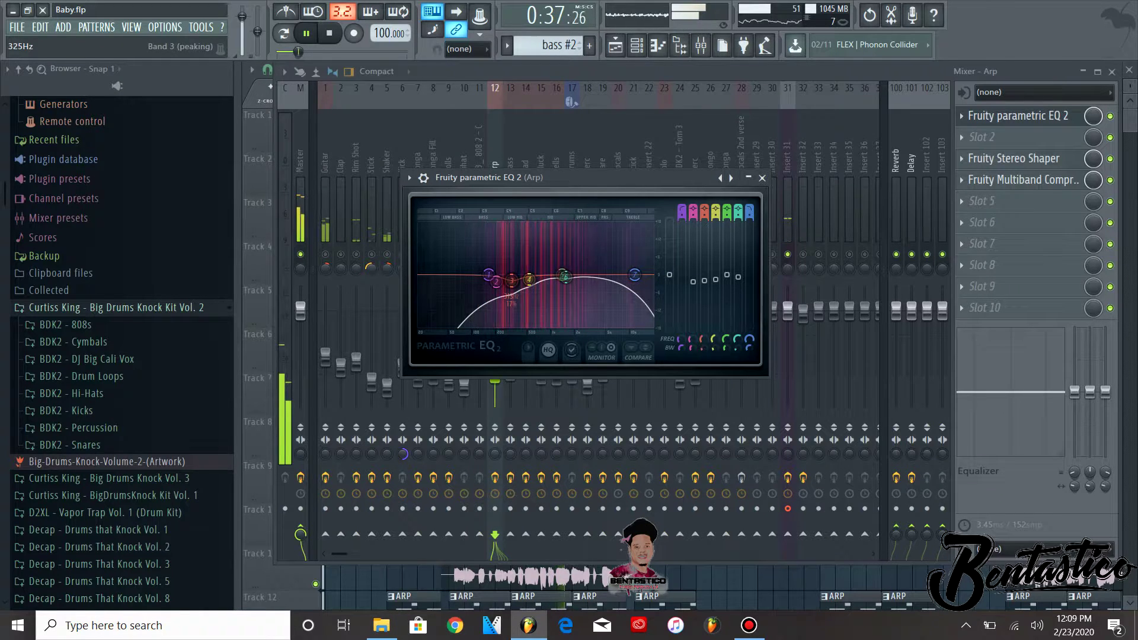
pyautogui.press('space')
pyautogui.moveTo(569, 177); pyautogui.dragTo(511, 171)
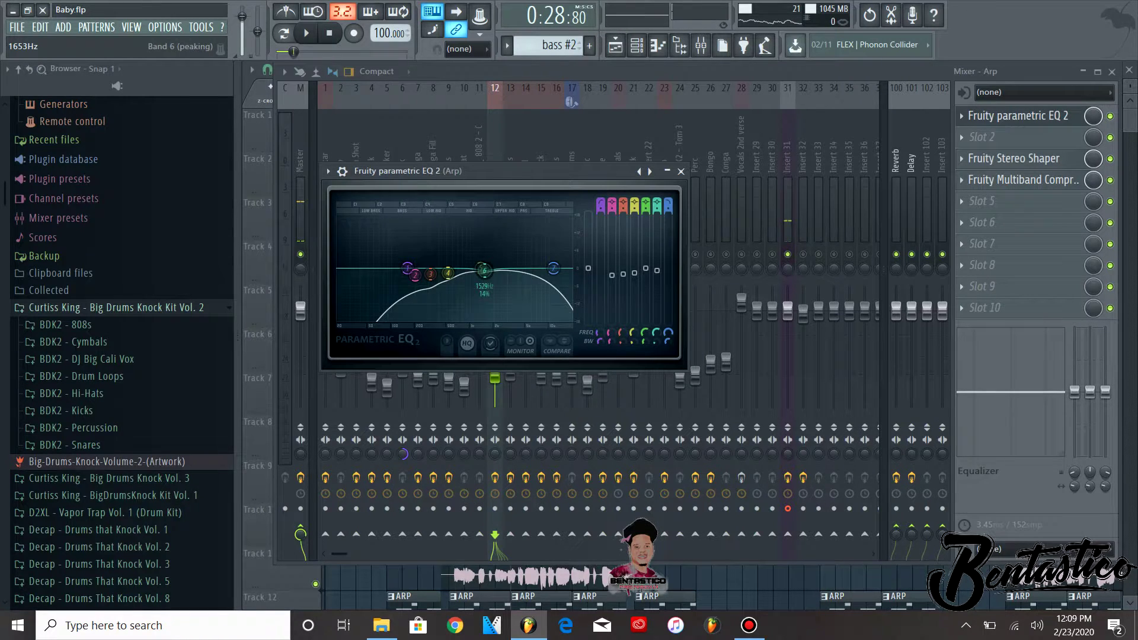
# Audition the section, settle band 6 near 1.5 kHz, then close the Arp EQ and stop playback.
pyautogui.press('space')
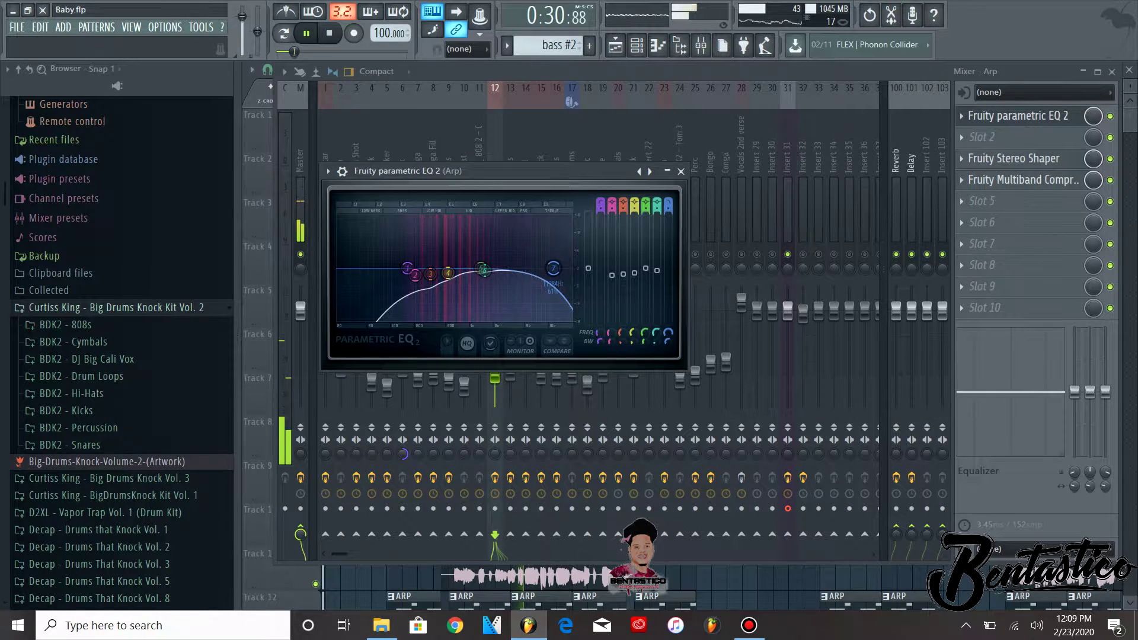
pyautogui.press('space')
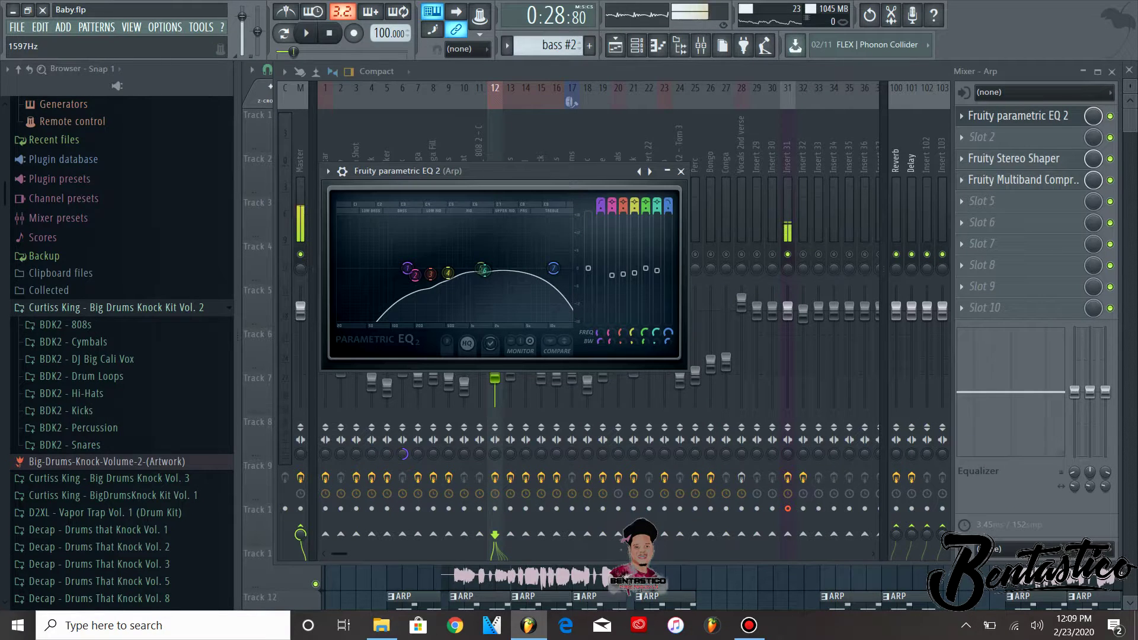
pyautogui.press('space')
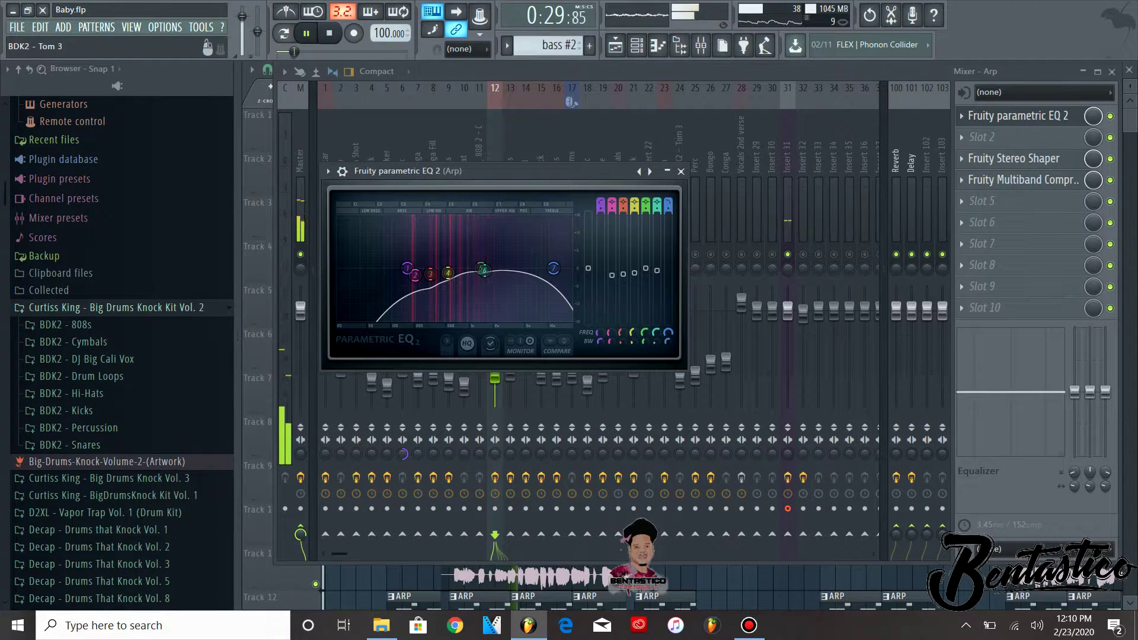
pyautogui.press('Escape')
pyautogui.press('space')
# Check the Arp Stereo Shaper's plugin options, then disable mixer slot 3 and play the section.
pyautogui.click(1013, 159)
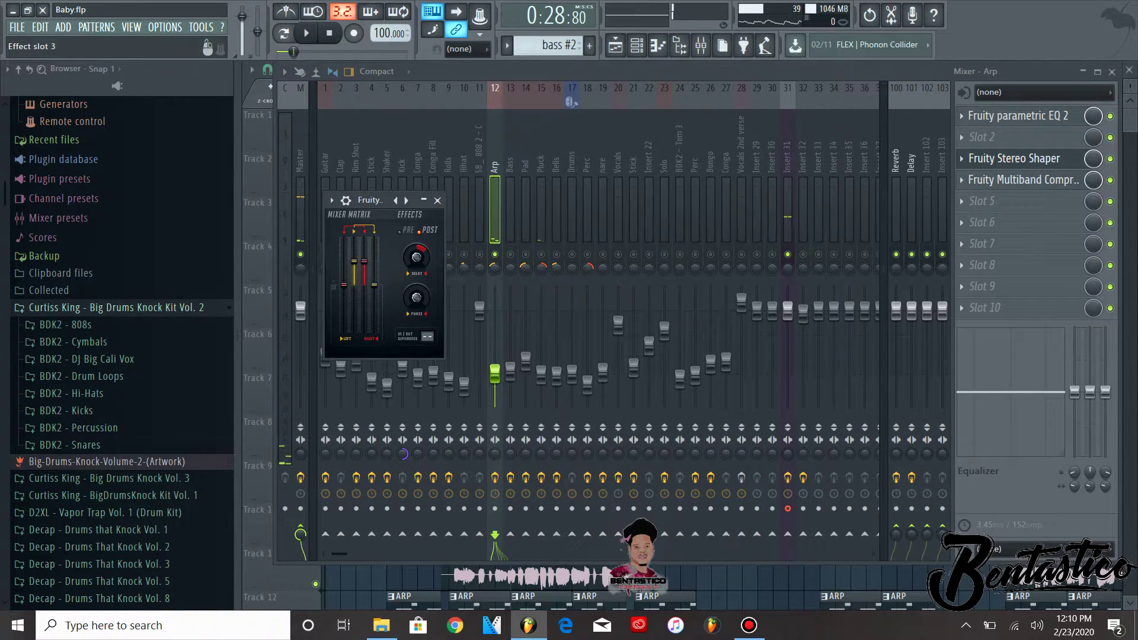
pyautogui.click(331, 201)
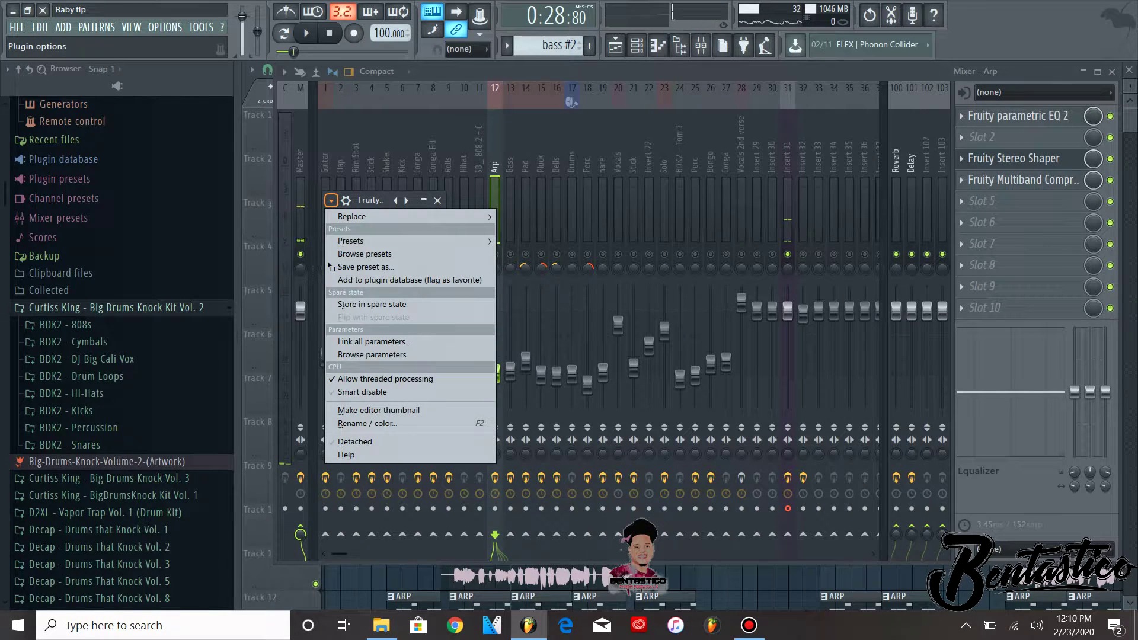
pyautogui.click(331, 200)
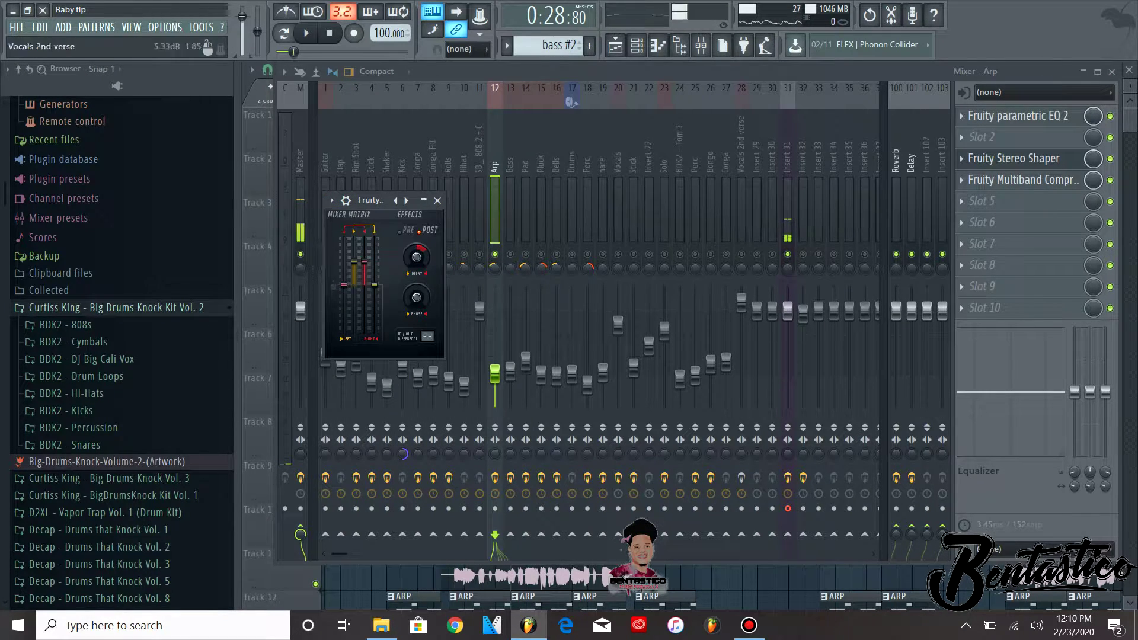
pyautogui.click(1110, 158)
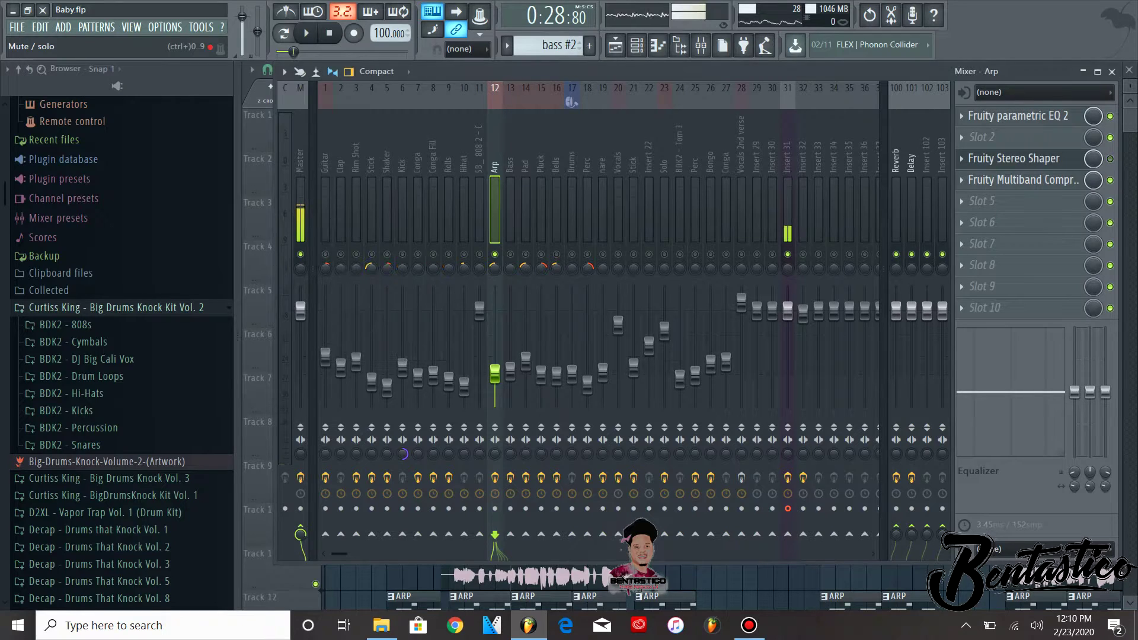
pyautogui.press('space')
# Audition the section from 0:28:80 repeatedly, starting and stopping playback each time.
pyautogui.press('space')
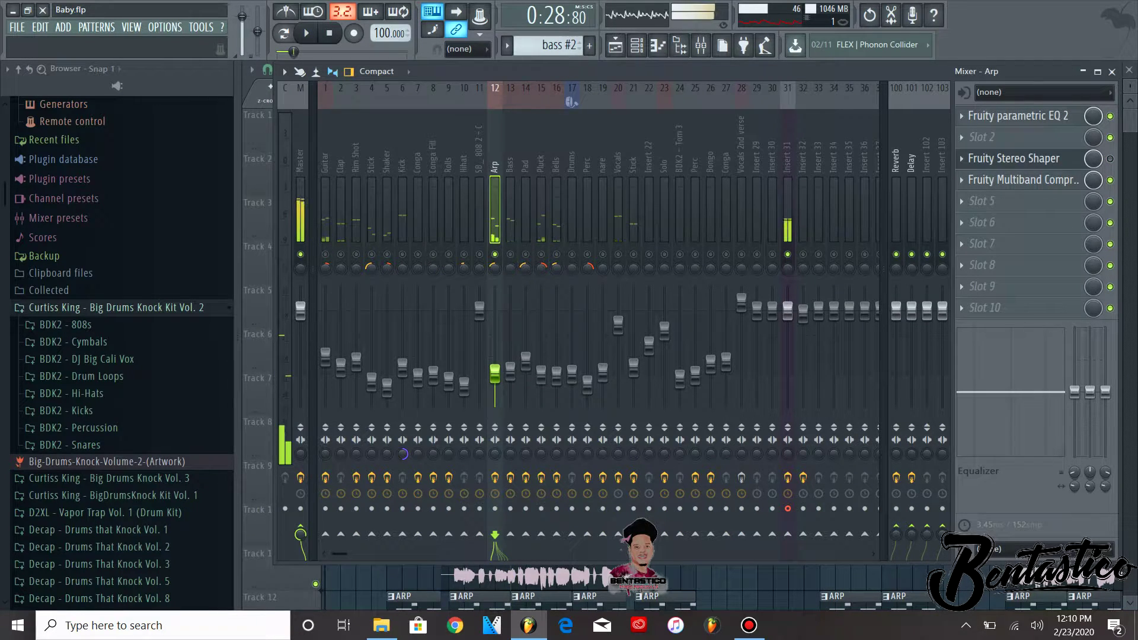
pyautogui.press('space')
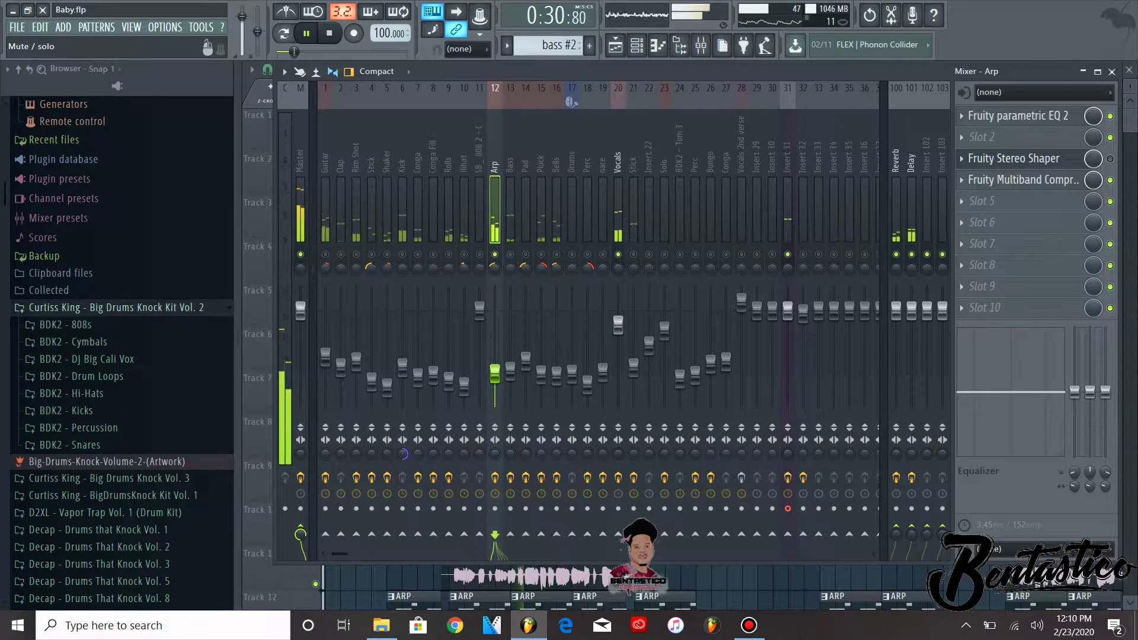
pyautogui.press('space')
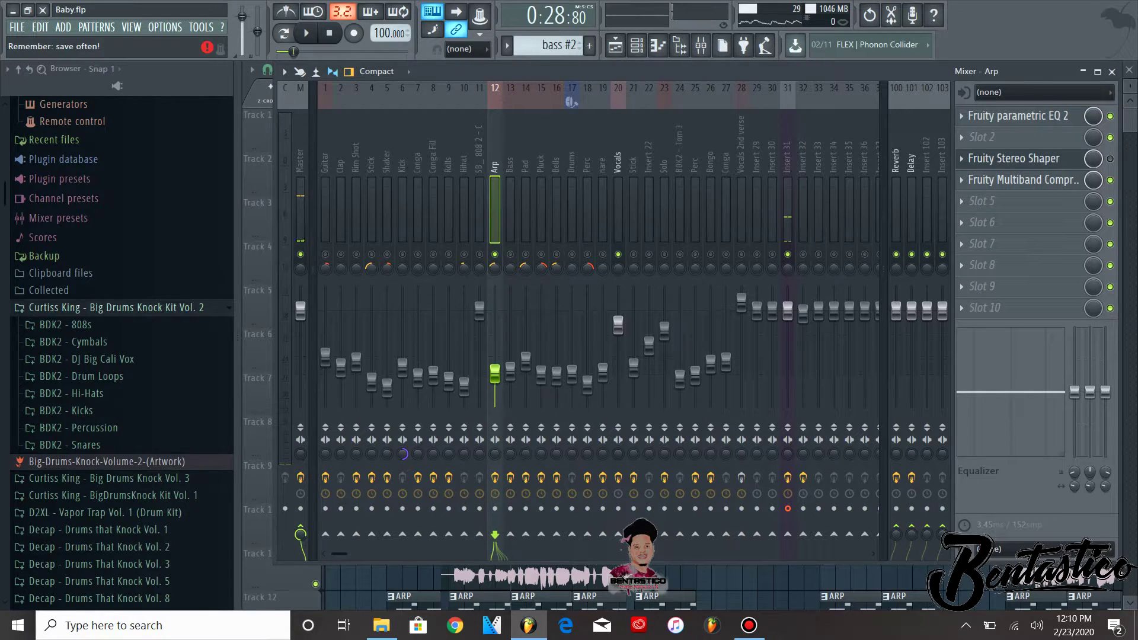
pyautogui.press('space')
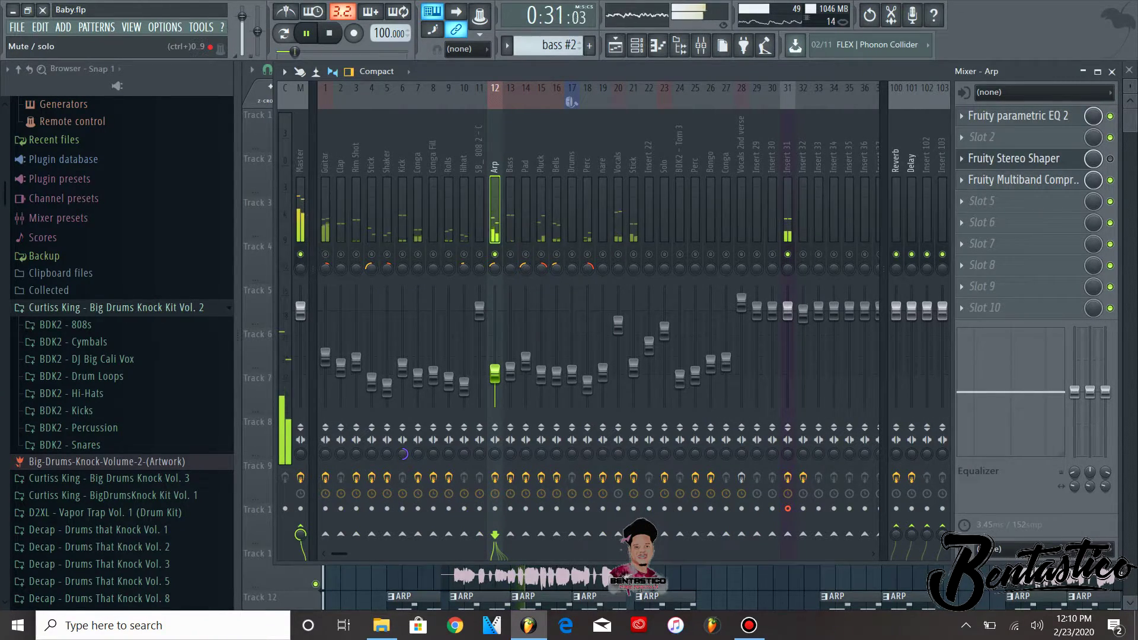
pyautogui.press('space')
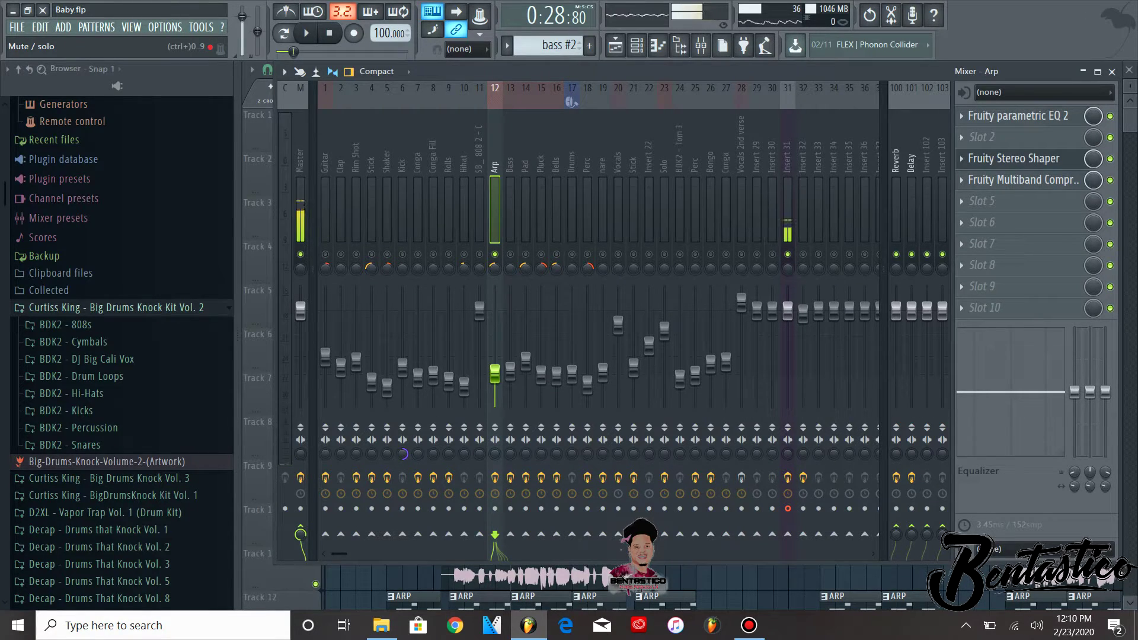
pyautogui.press('space')
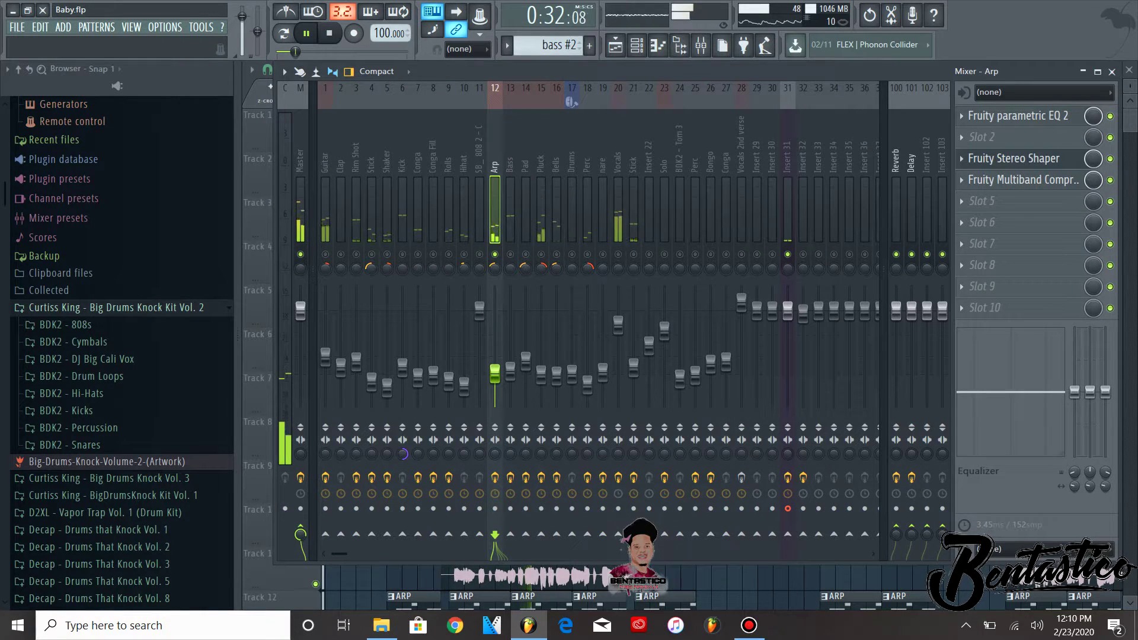
pyautogui.press('space')
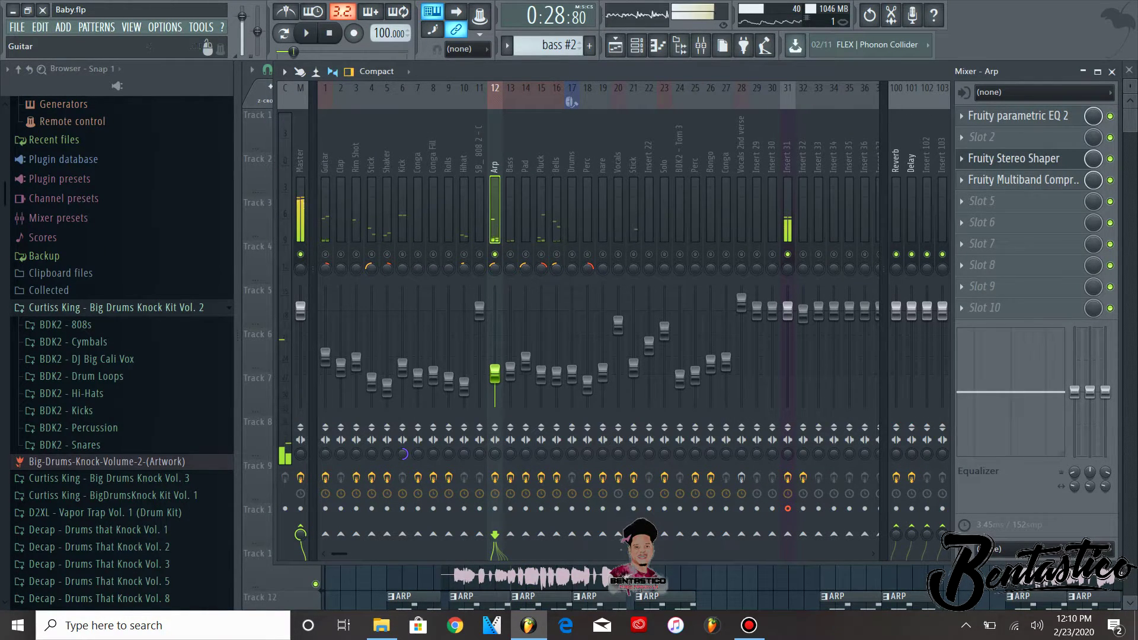
pyautogui.press('space')
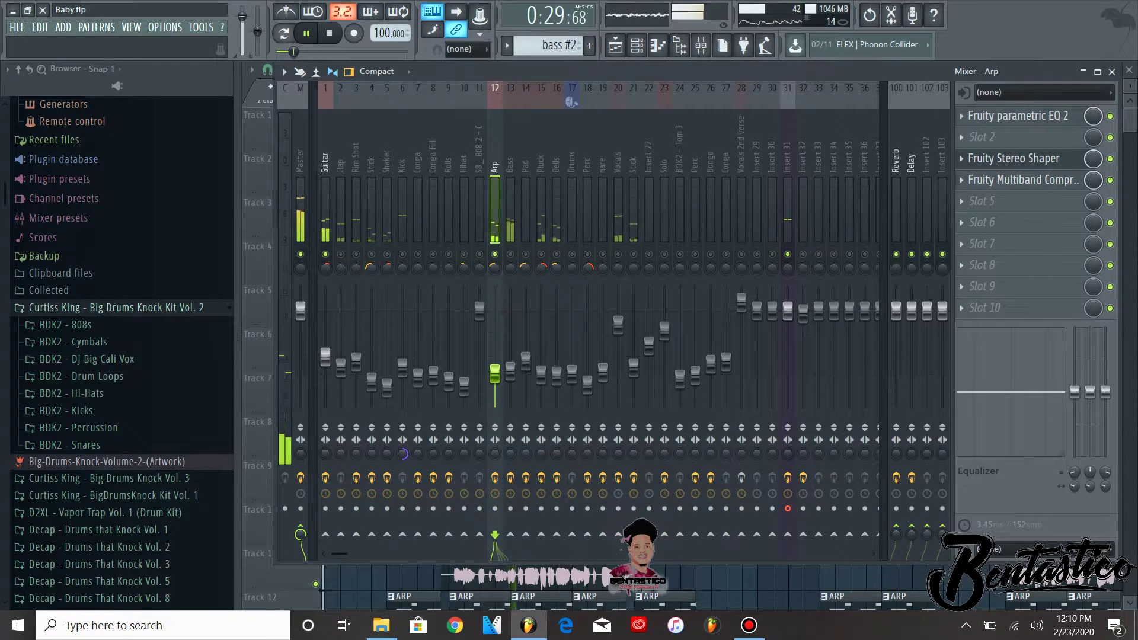
pyautogui.press('space')
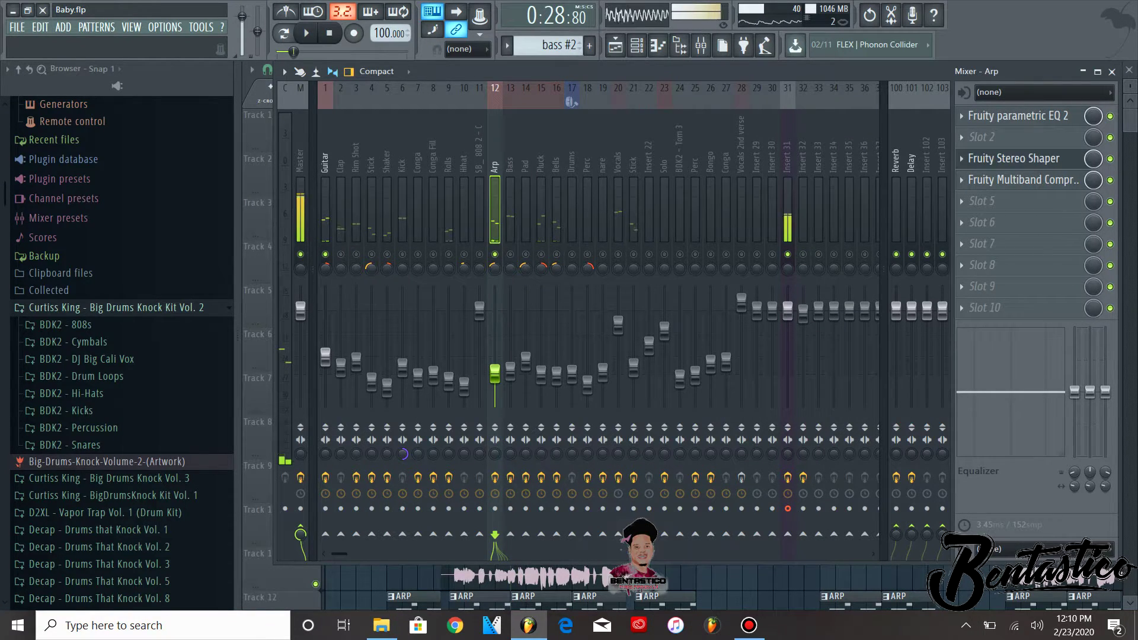
pyautogui.press('space')
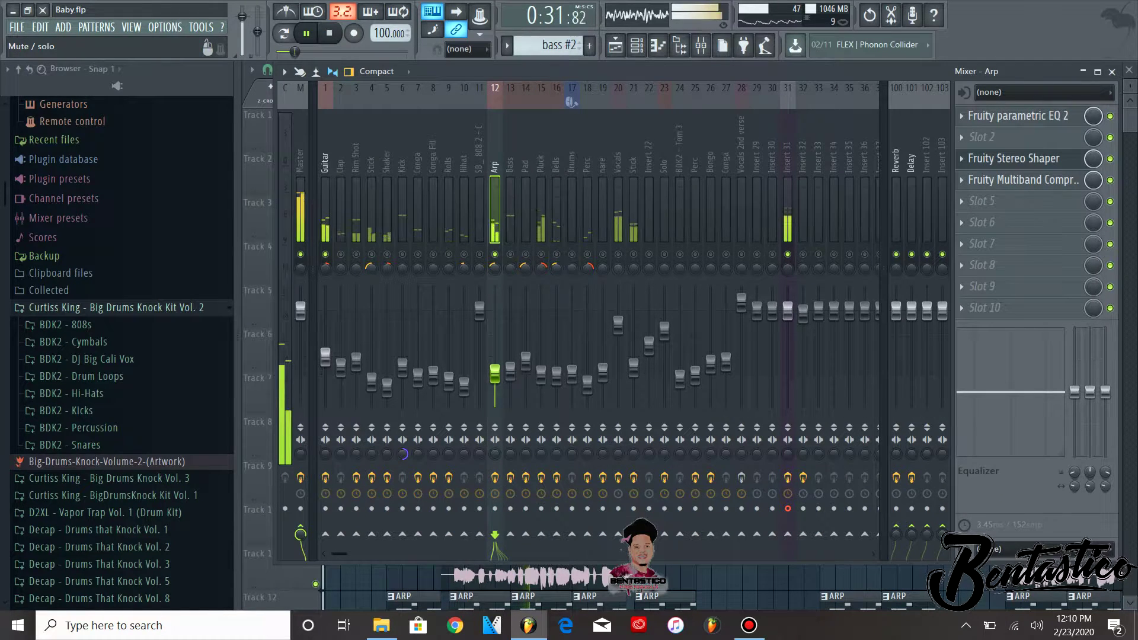
# Unmute Vocals and Pluck and mute Arp to focus on Pluck.
pyautogui.click(618, 254)
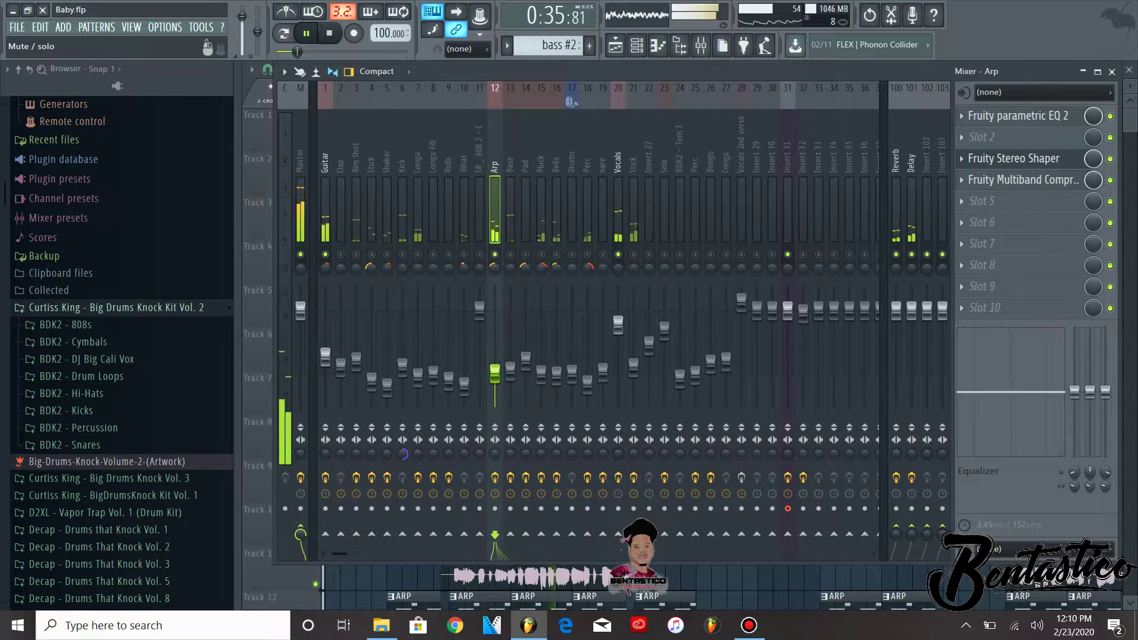
pyautogui.press('space')
pyautogui.press('space')
pyautogui.press('space')
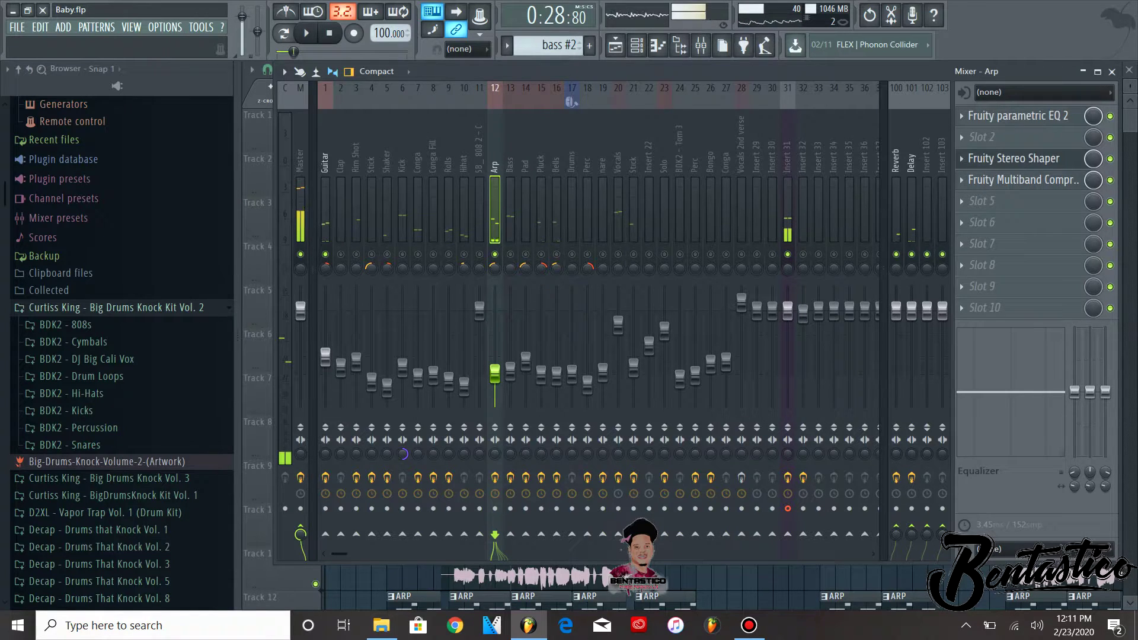
pyautogui.click(541, 254)
pyautogui.click(495, 254)
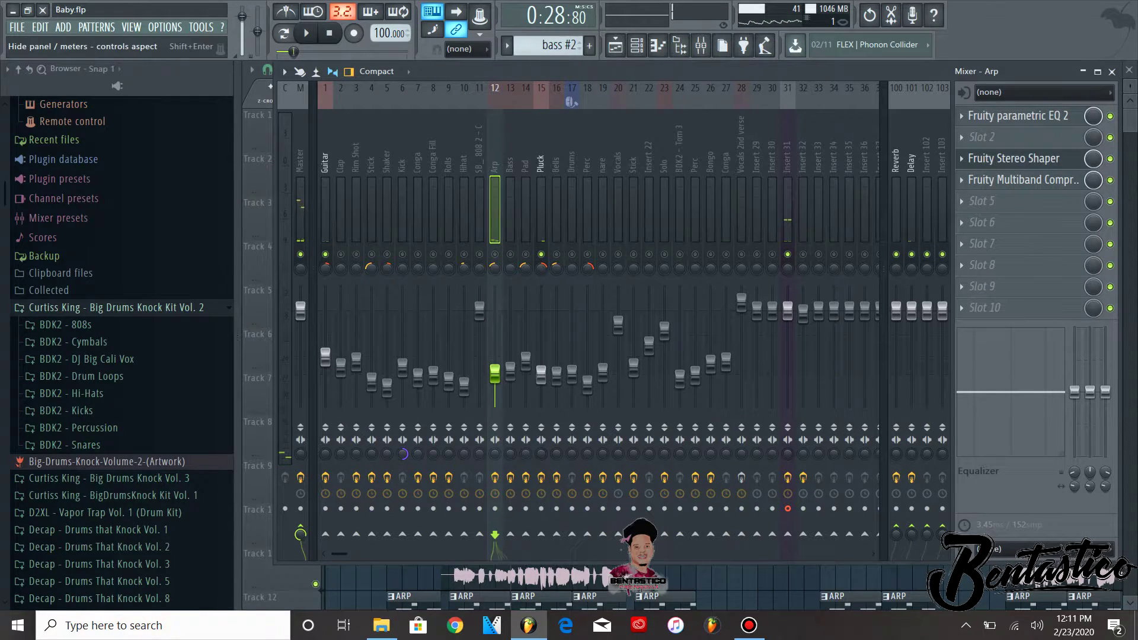
# Mute Guitar and open insert 15 Pluck's Fruity parametric EQ 2 from slot 1, moving it aside.
pyautogui.click(326, 254)
pyautogui.press('space')
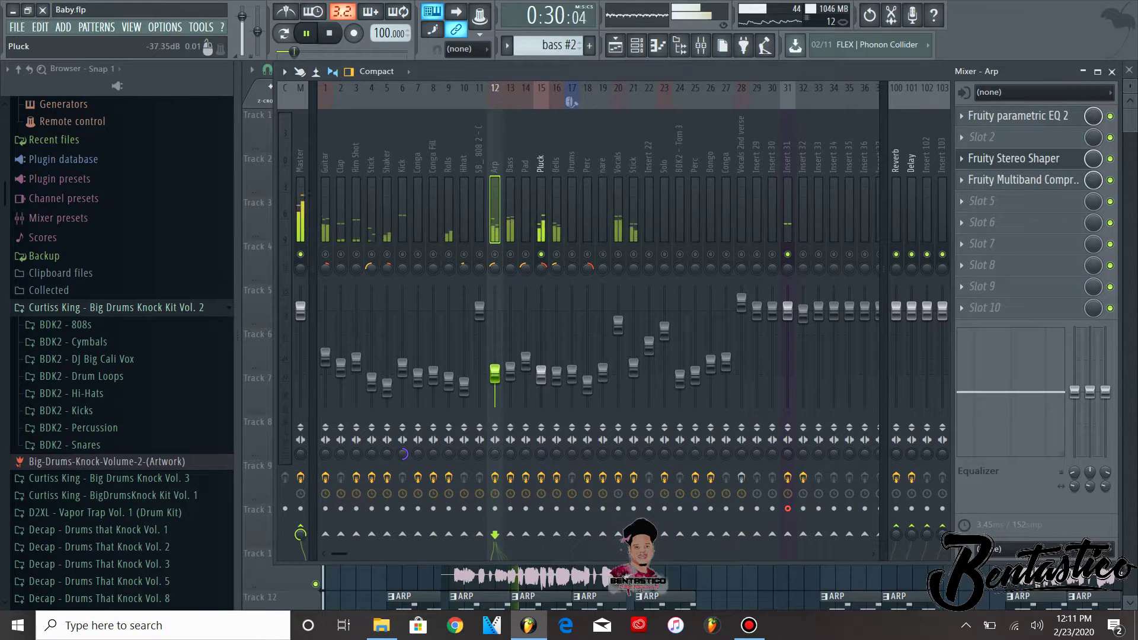
pyautogui.click(540, 172)
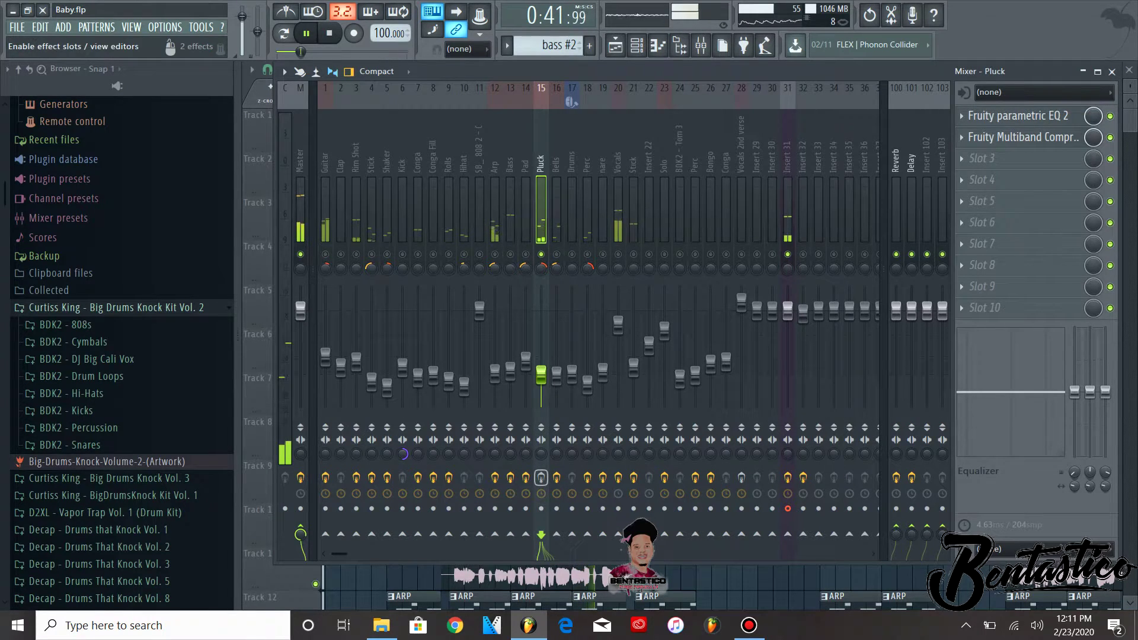
pyautogui.click(1018, 116)
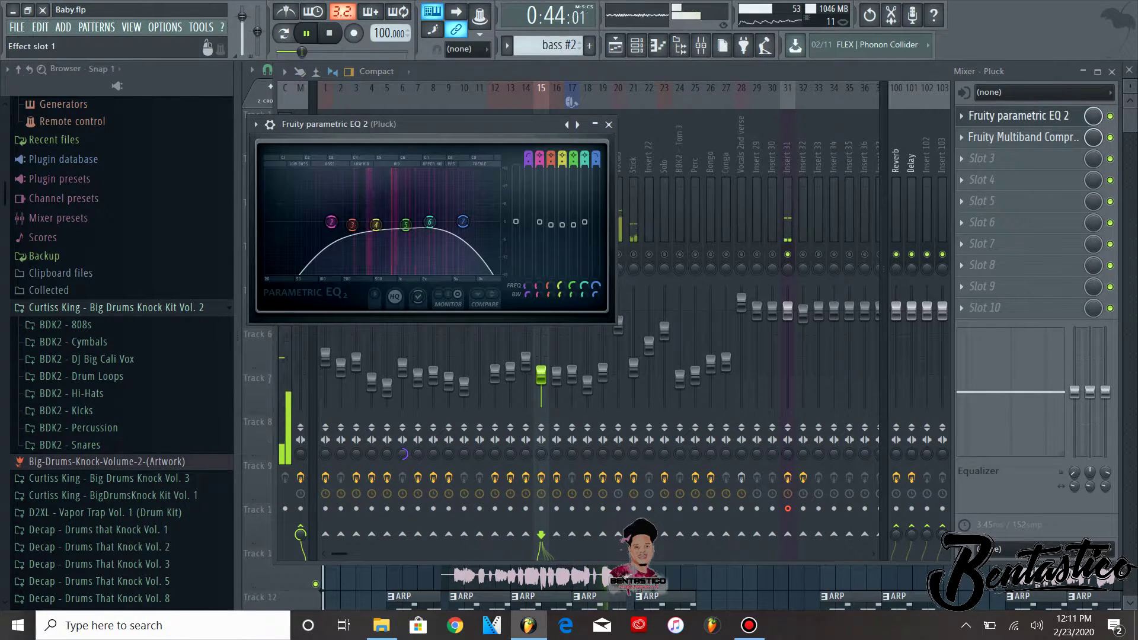
pyautogui.moveTo(326, 123); pyautogui.dragTo(510, 133)
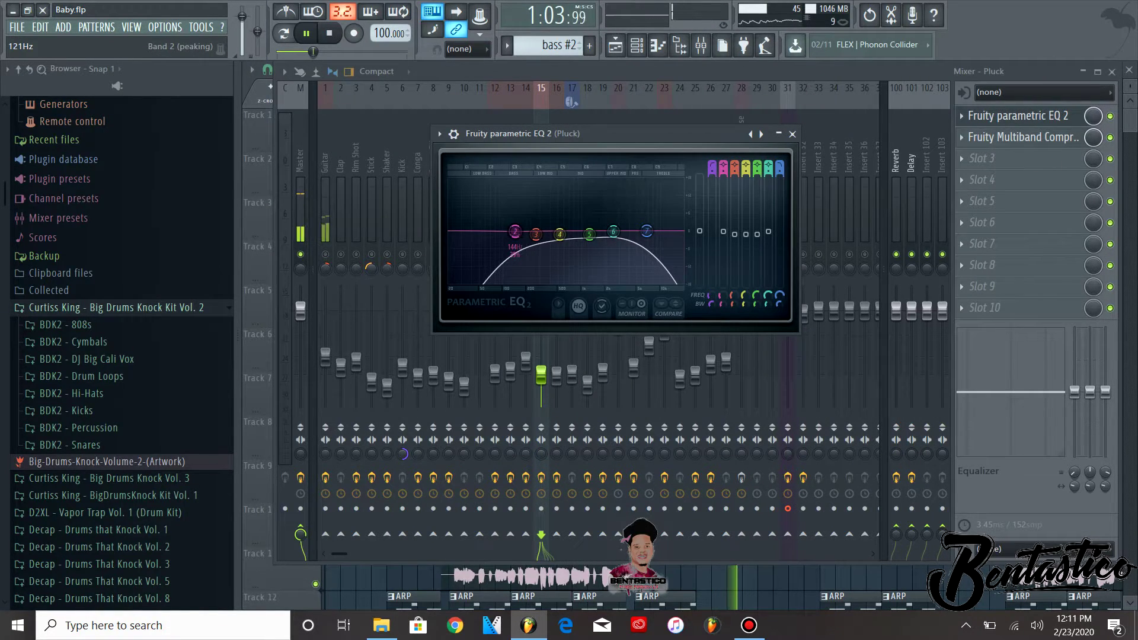
# Audition the section while watching the Pluck EQ's 7585 Hz low-pass, then unmute Guitar.
pyautogui.press('space')
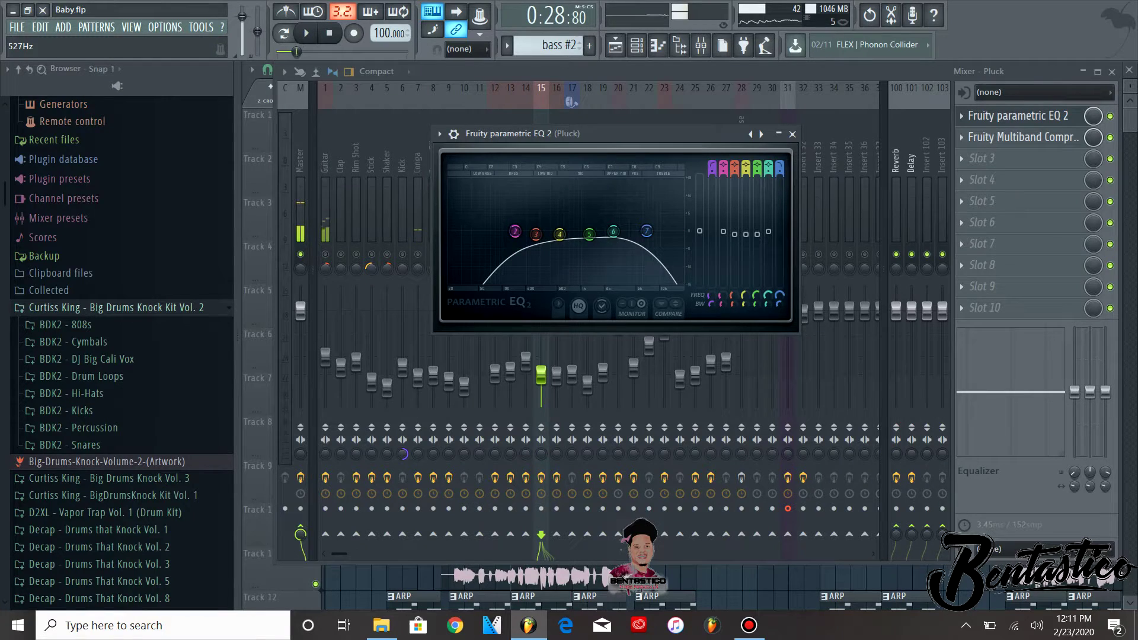
pyautogui.press('space')
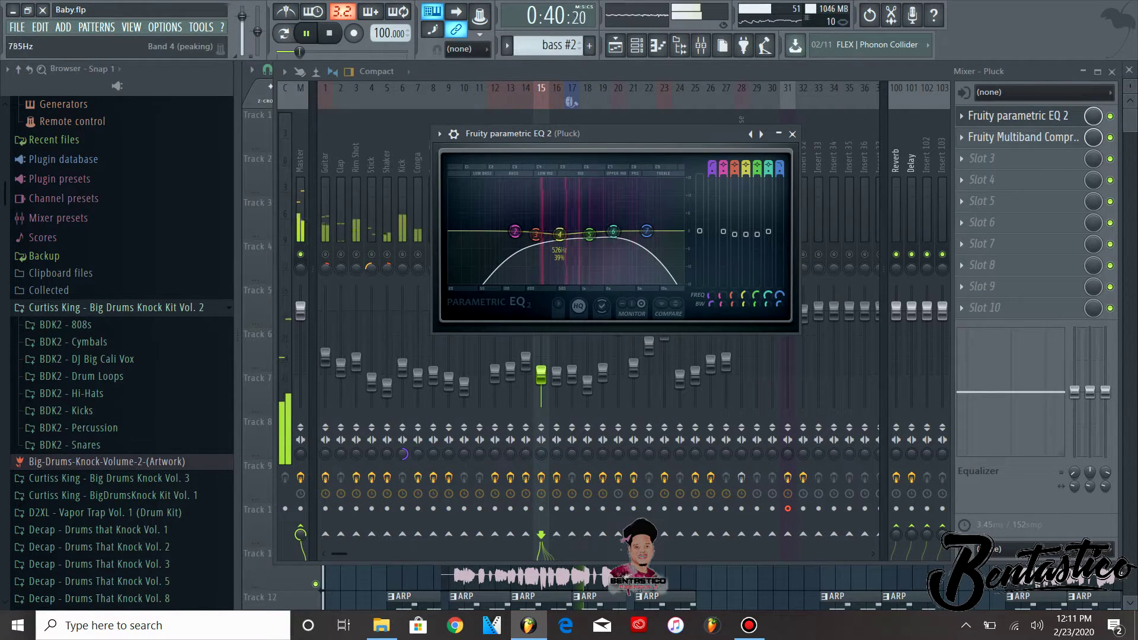
pyautogui.press('space')
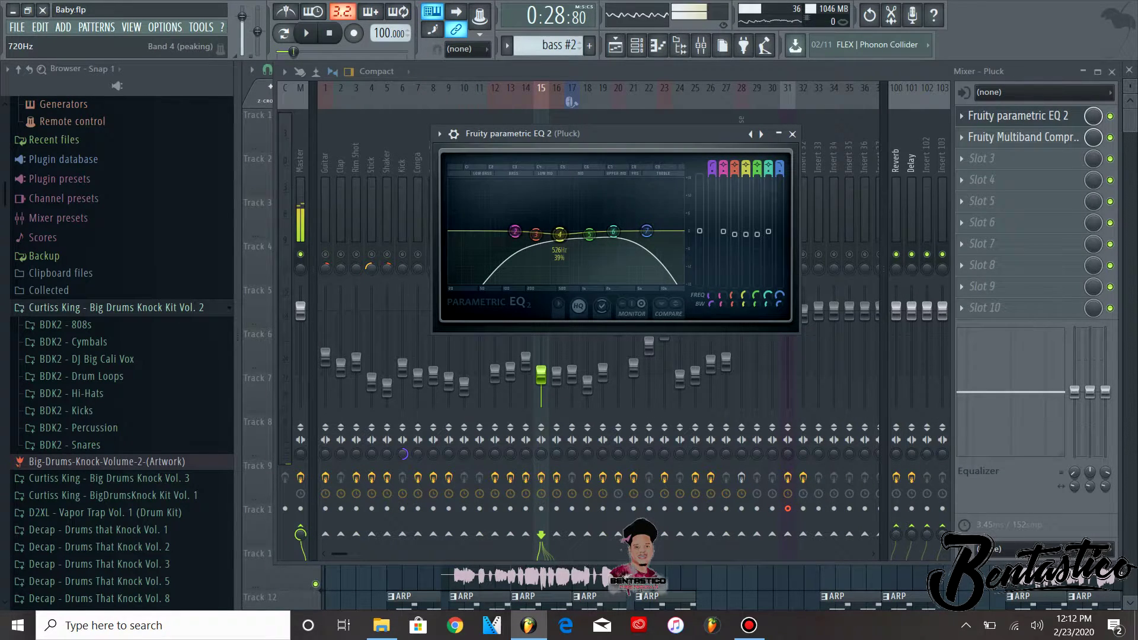
pyautogui.press('space')
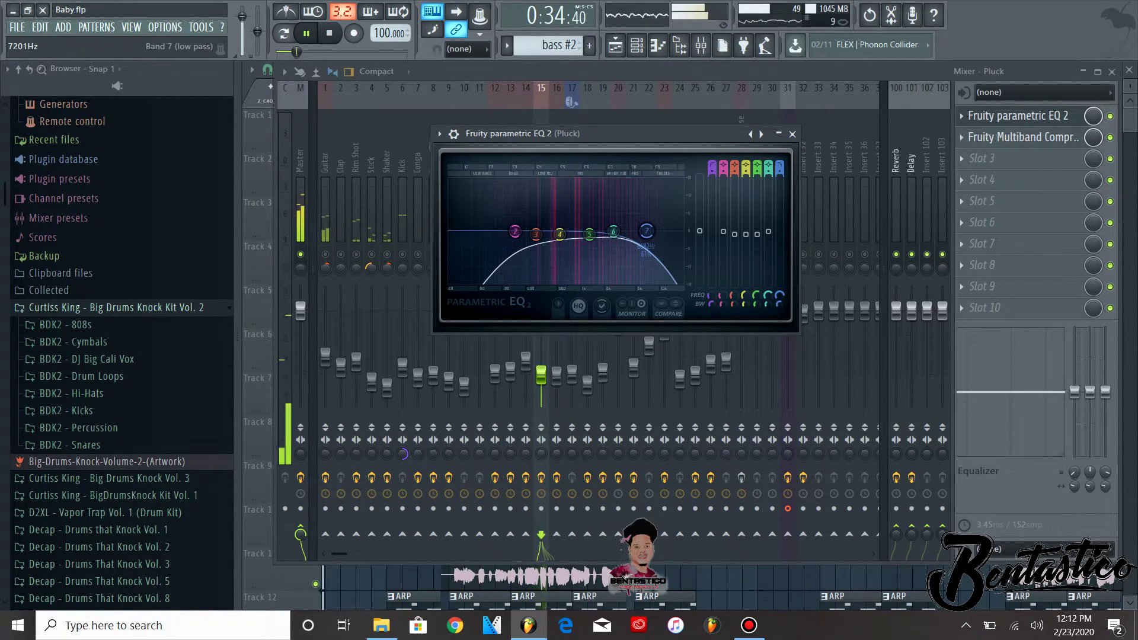
pyautogui.press('space')
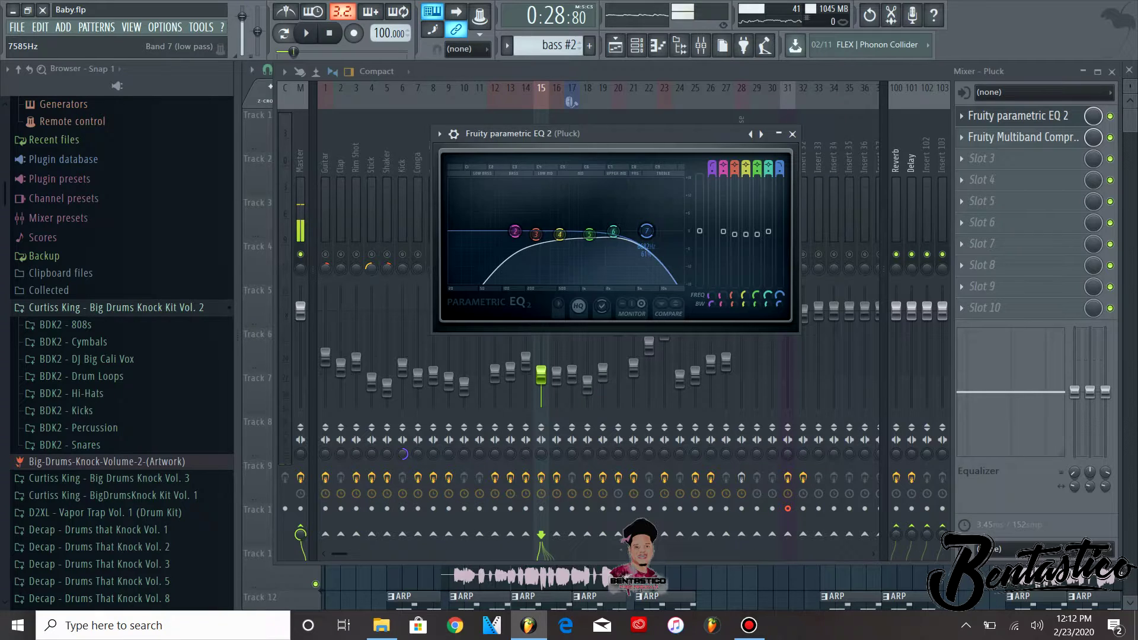
pyautogui.press('space')
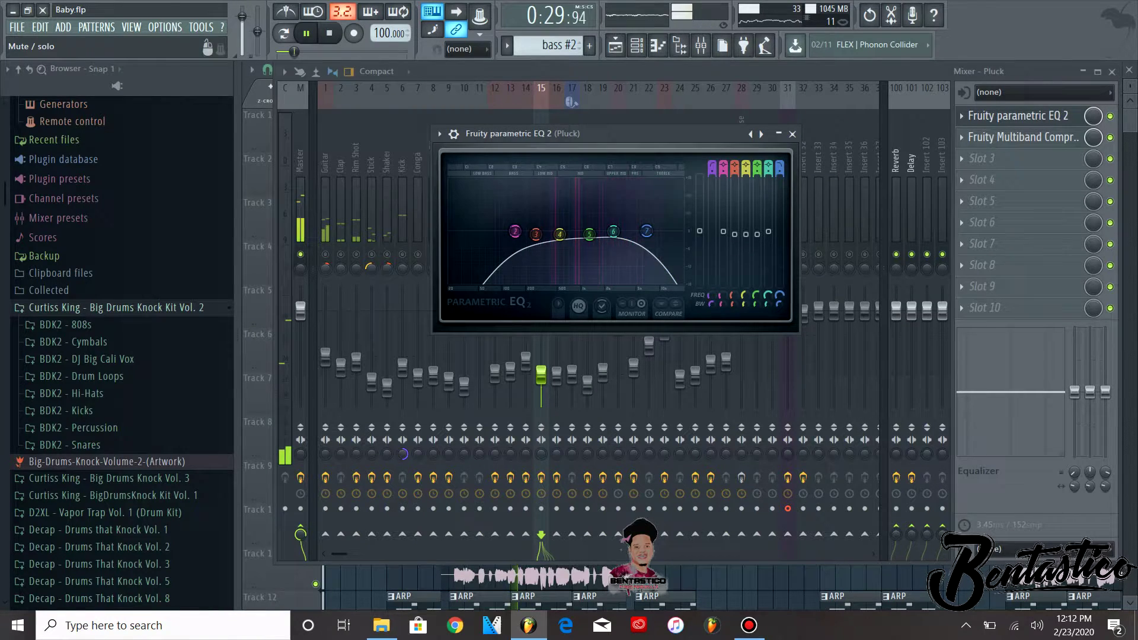
pyautogui.click(325, 254)
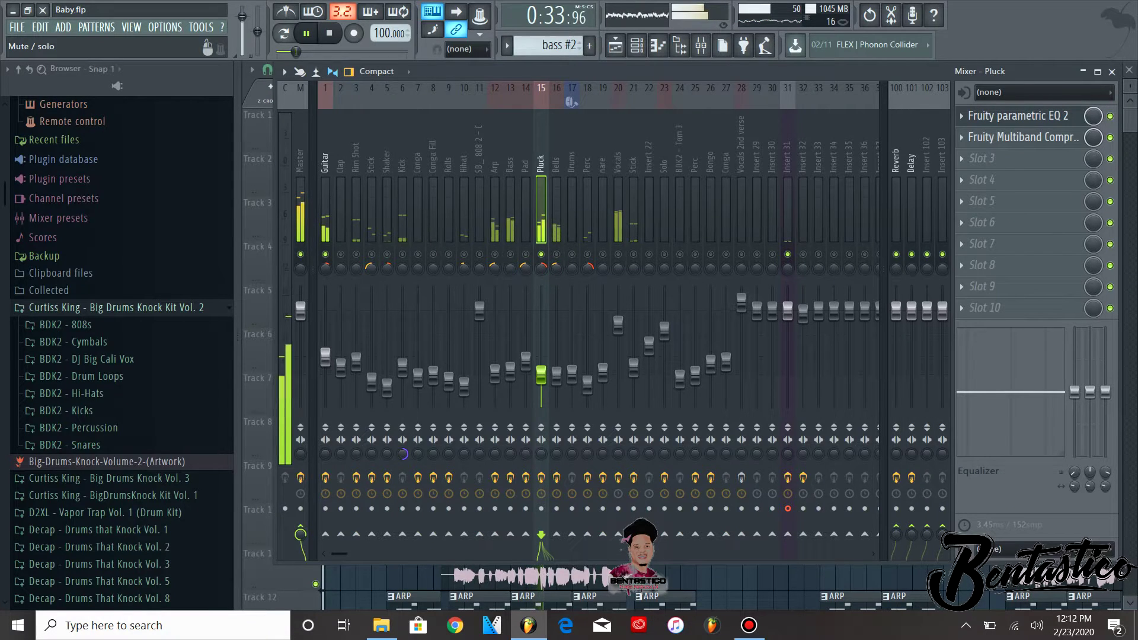
# Unmute Arp, restart playback, and select insert 16 Bells to show its two EQs and compressor.
pyautogui.click(494, 255)
pyautogui.press('space')
pyautogui.press('space')
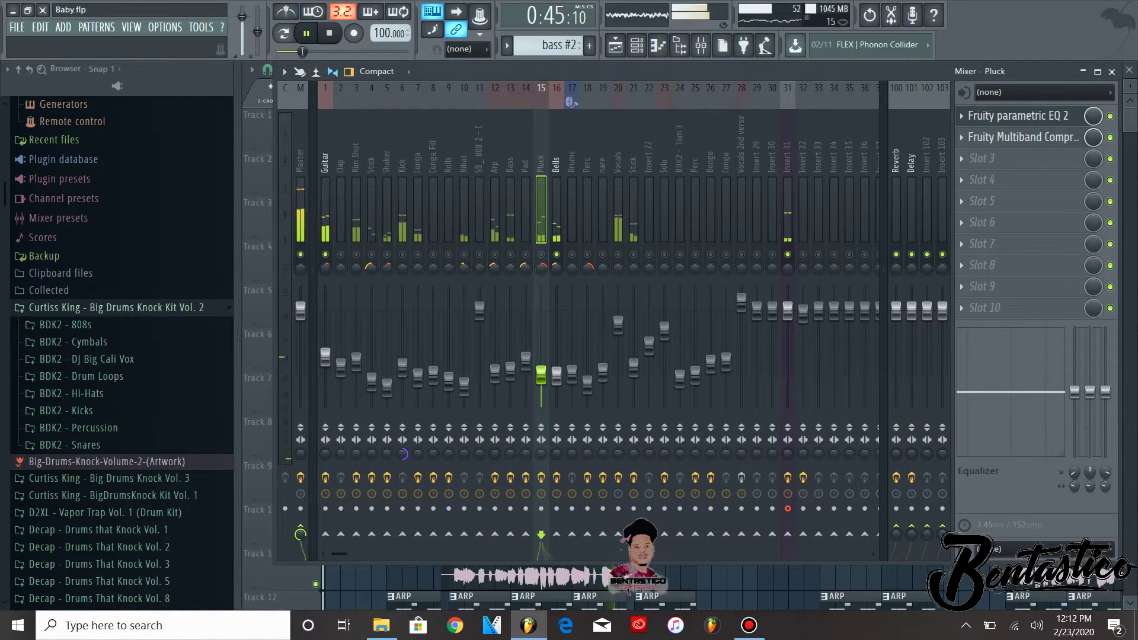
pyautogui.click(556, 208)
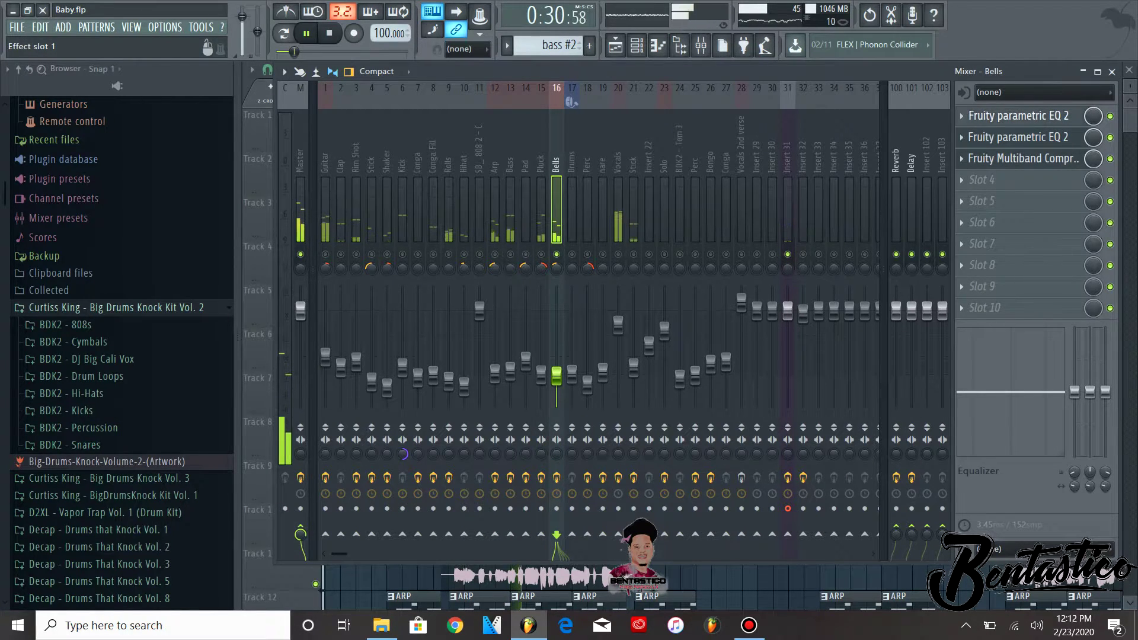
pyautogui.click(1019, 115)
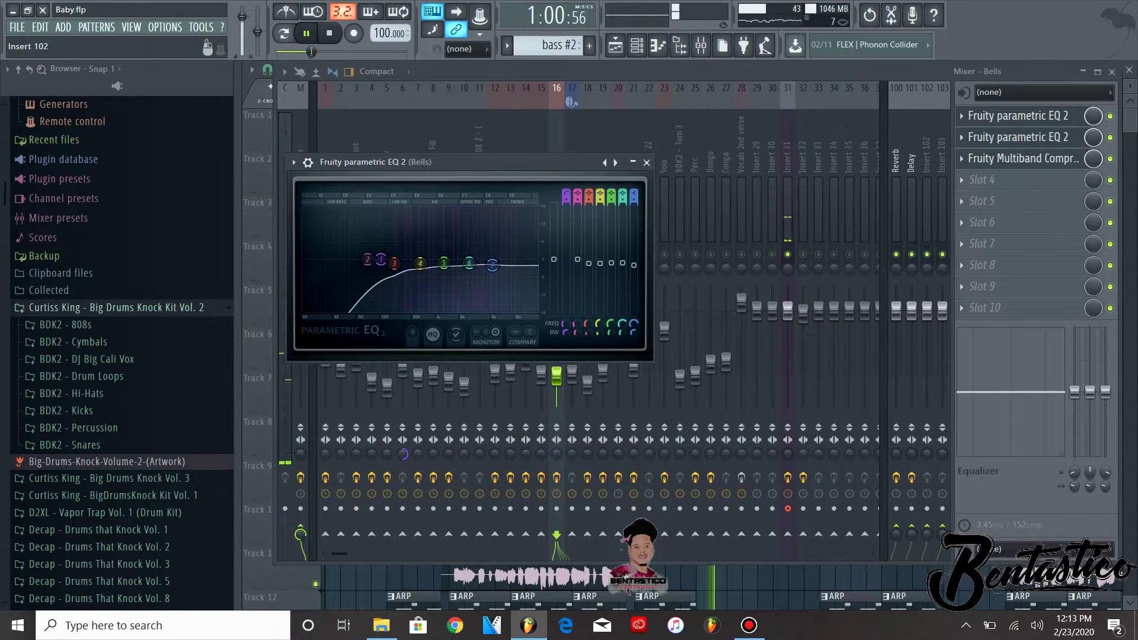
pyautogui.press('space')
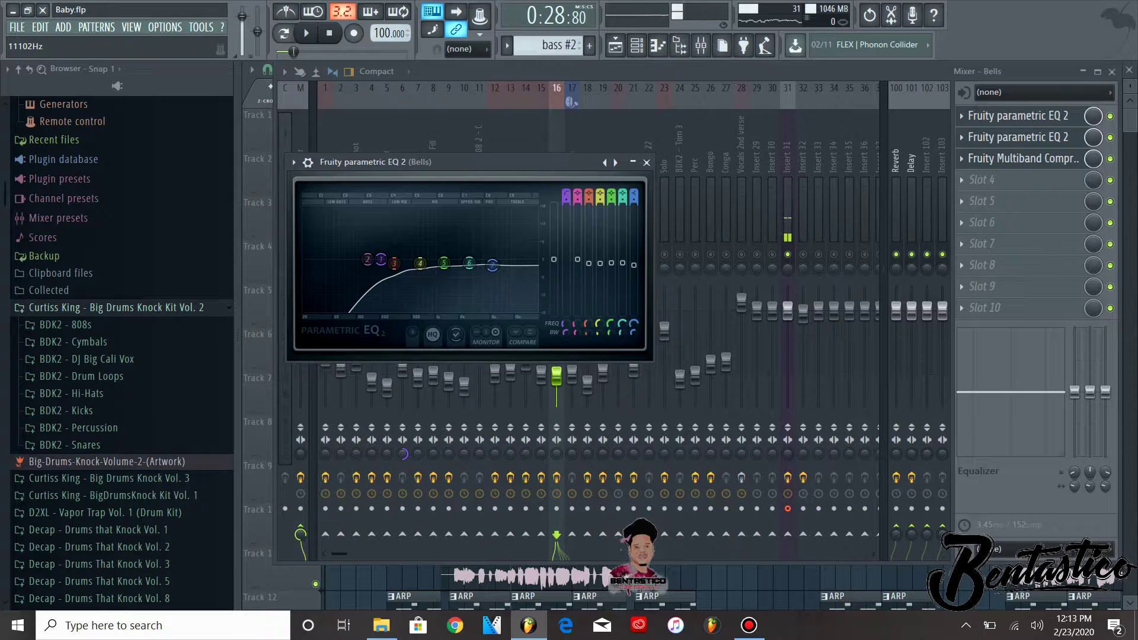
pyautogui.press('space')
pyautogui.press('space')
pyautogui.press('space')
# Open the Bells channel's second parametric EQ and wheel band 7's low-pass up toward 20000 Hz.
pyautogui.click(1019, 136)
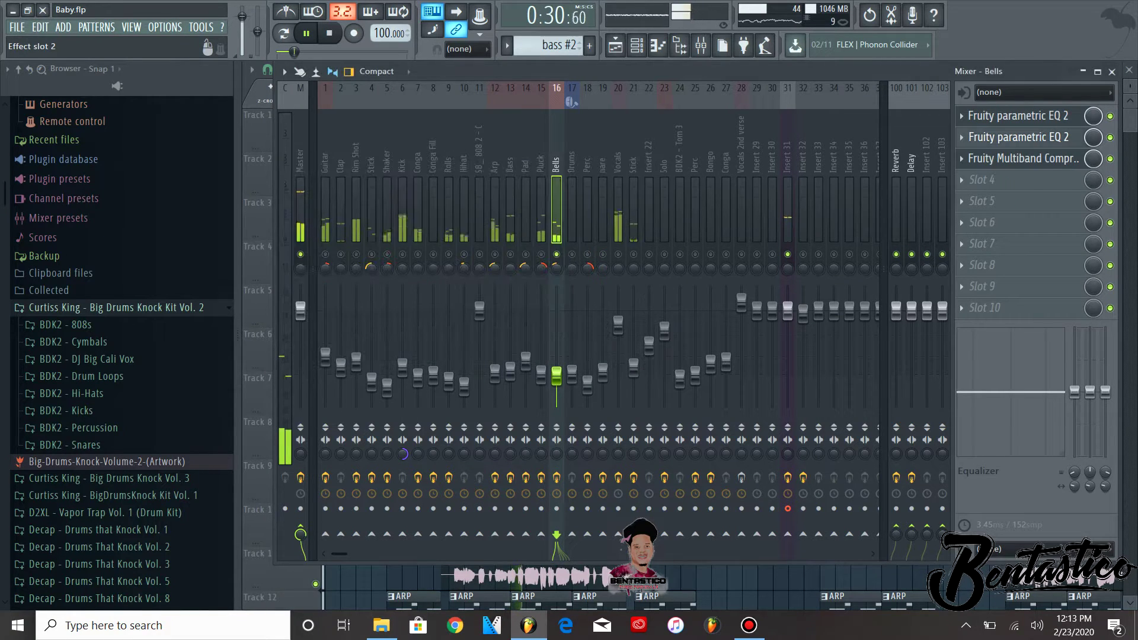
pyautogui.click(1019, 137)
pyautogui.press('space')
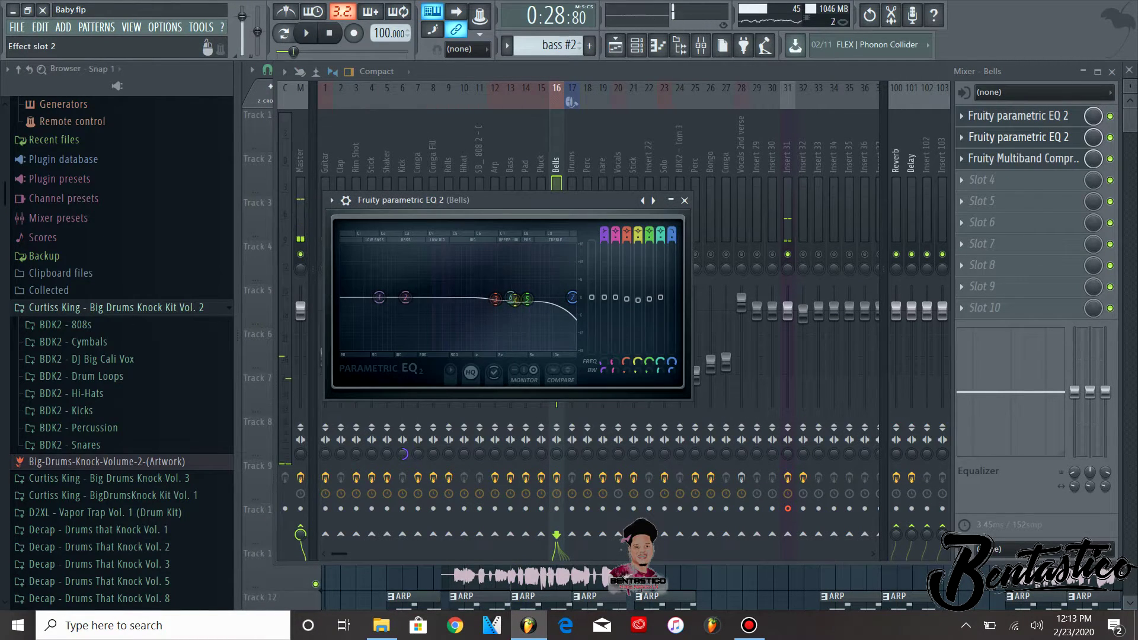
pyautogui.scroll(-2, 572, 297)
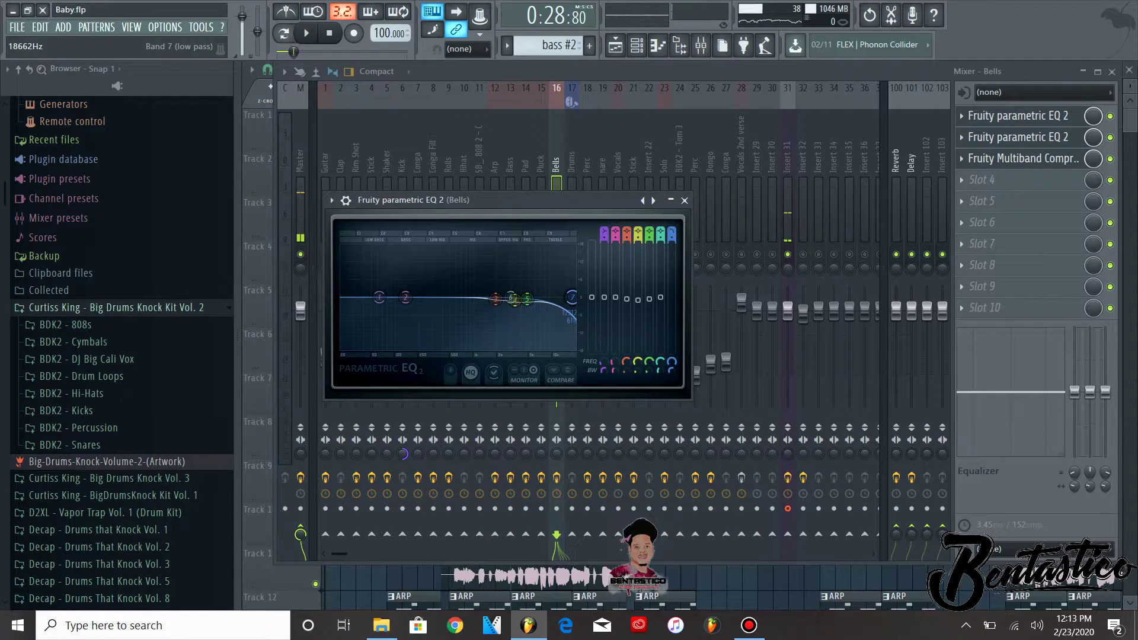
pyautogui.scroll(-1, 572, 296)
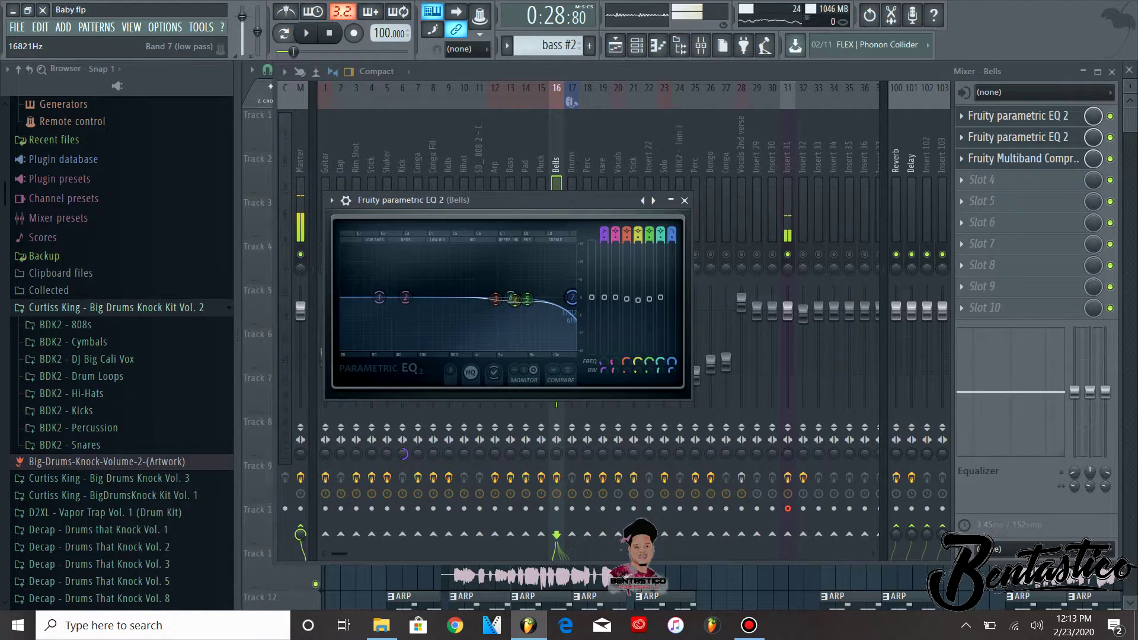
pyautogui.scroll(2, 572, 297)
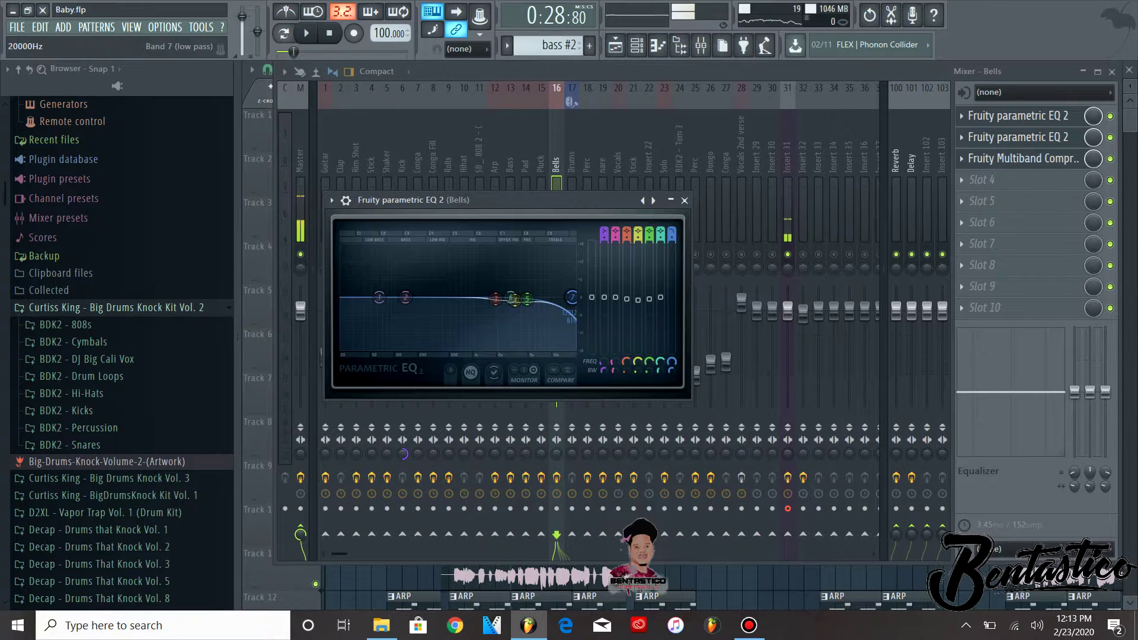
# Audition the section to compare the Bells EQ change, then close the EQ and stop playback.
pyautogui.press('space')
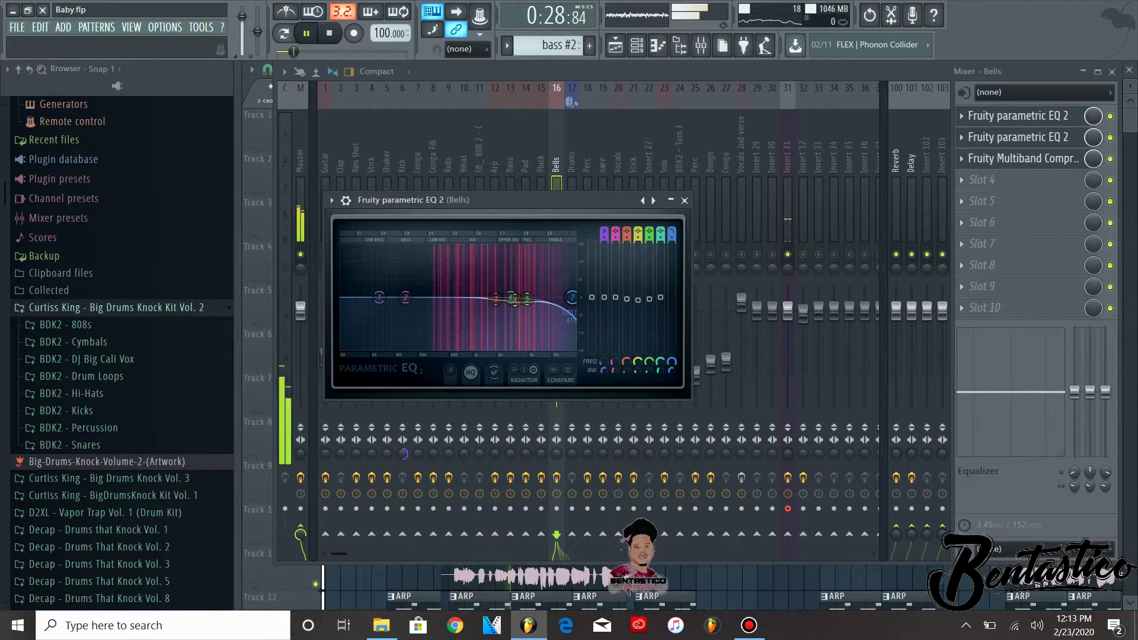
pyautogui.press('space')
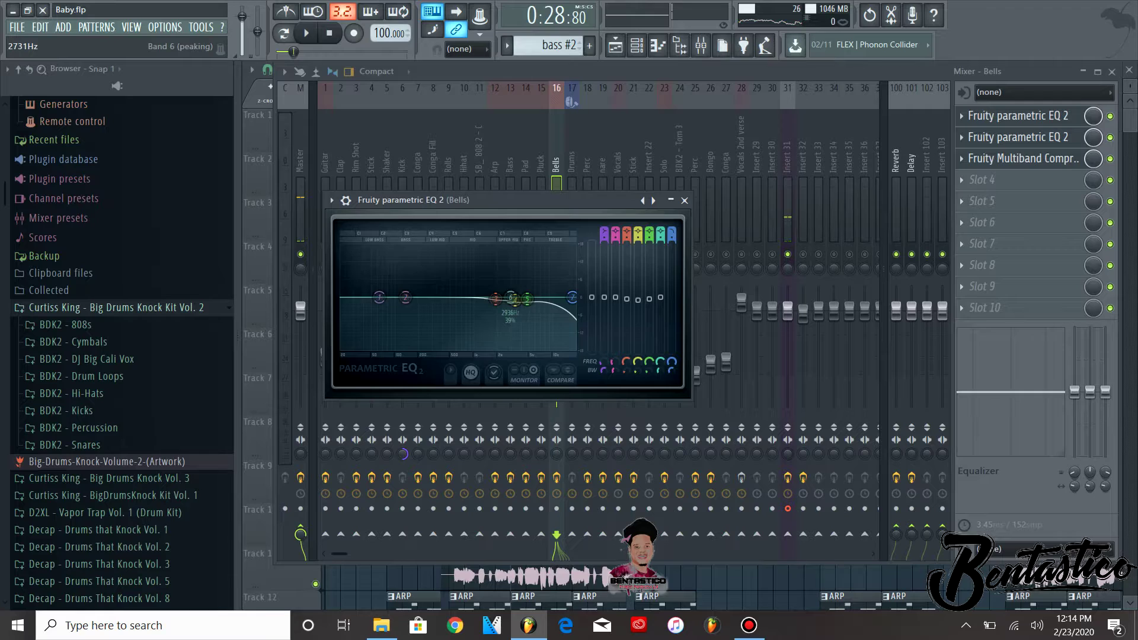
pyautogui.press('space')
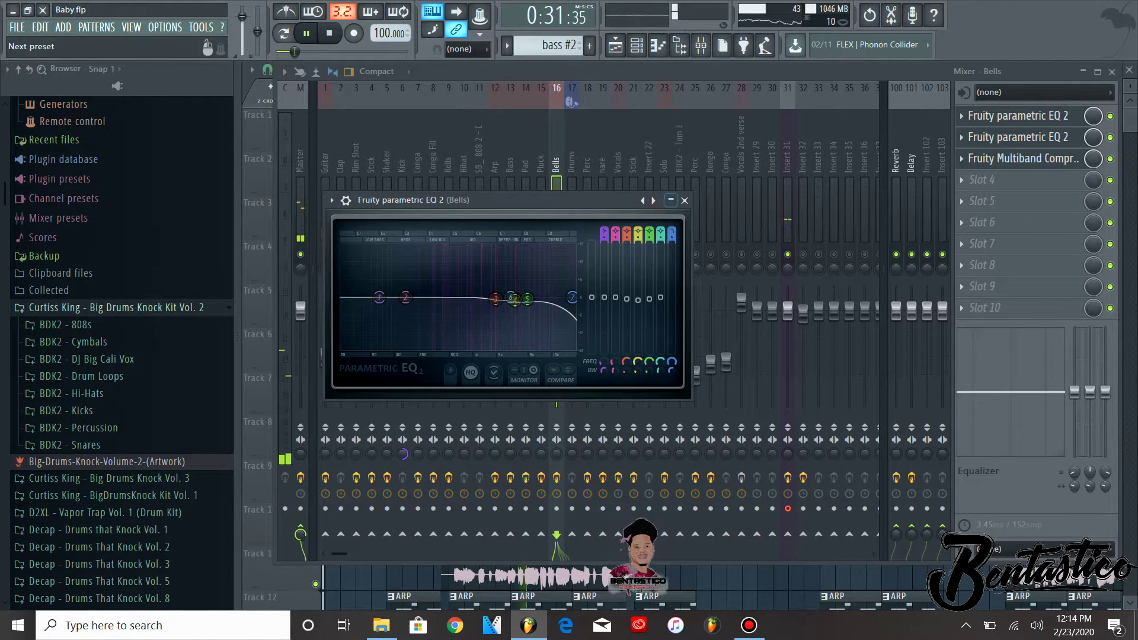
pyautogui.click(684, 200)
pyautogui.press('space')
pyautogui.press('space')
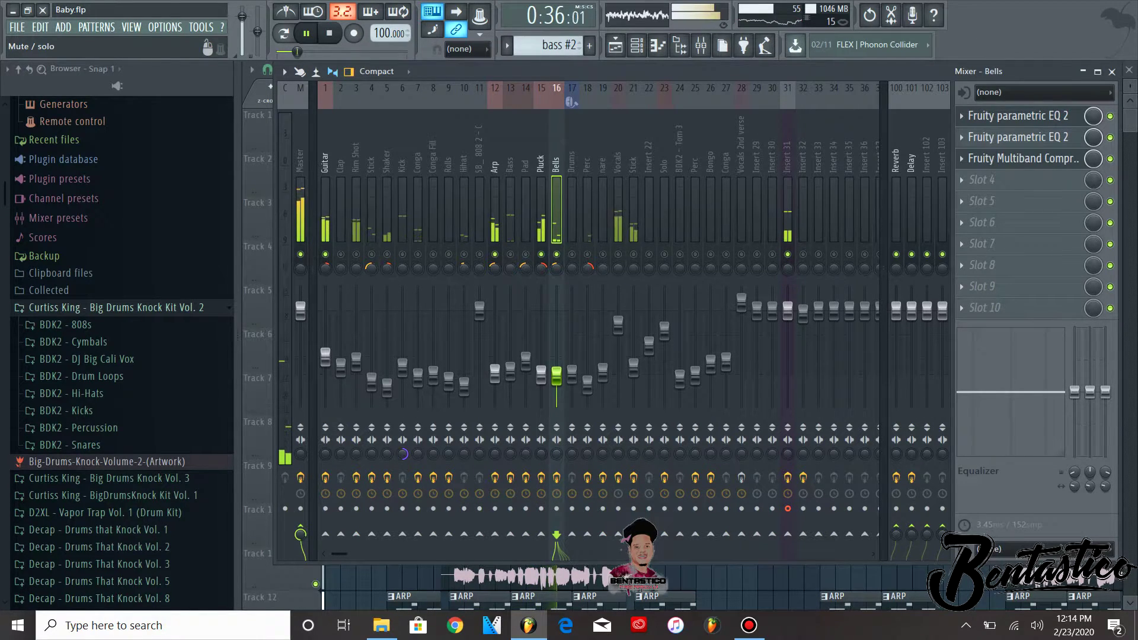
# Unmute Vocals and audition the mix, then unmute Clap and select its empty effect chain.
pyautogui.click(618, 254)
pyautogui.press('space')
pyautogui.press('space')
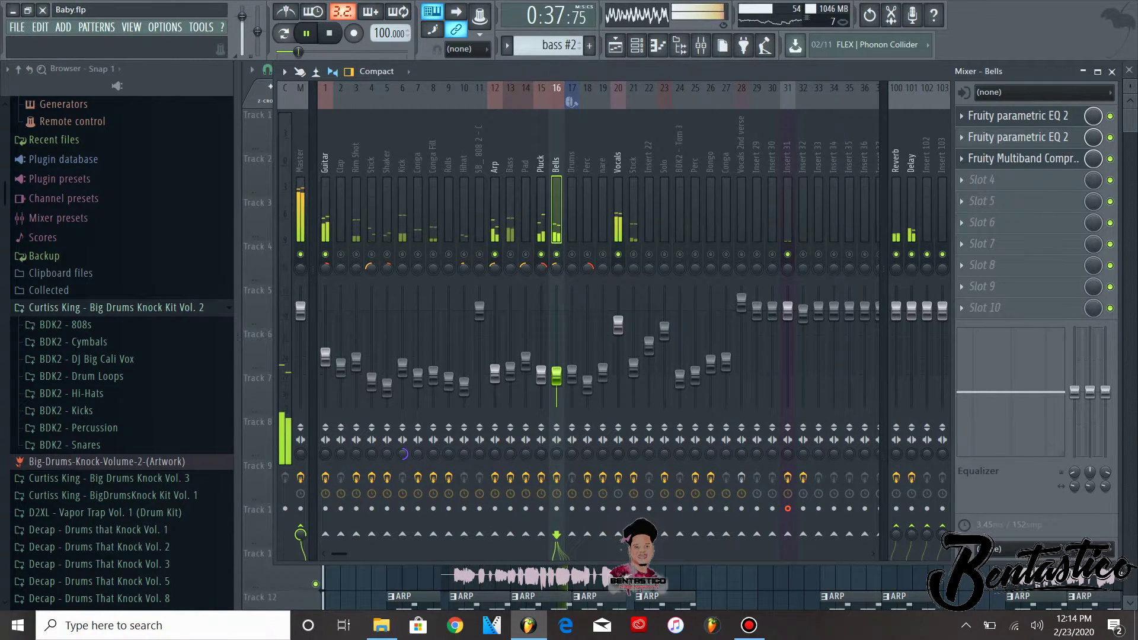
pyautogui.press('space')
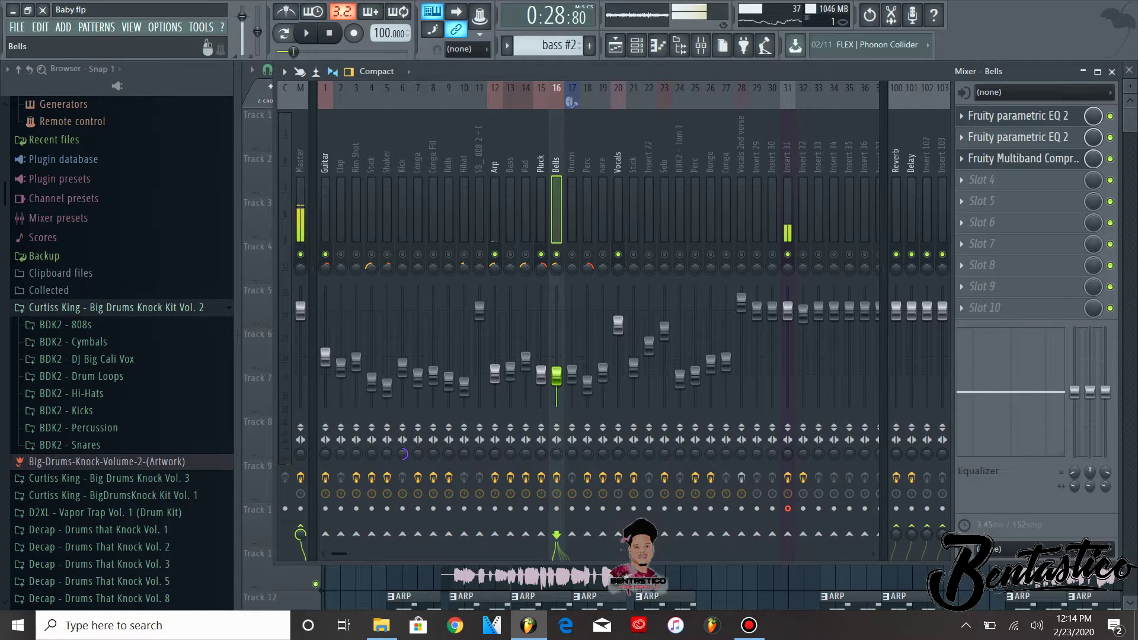
pyautogui.press('space')
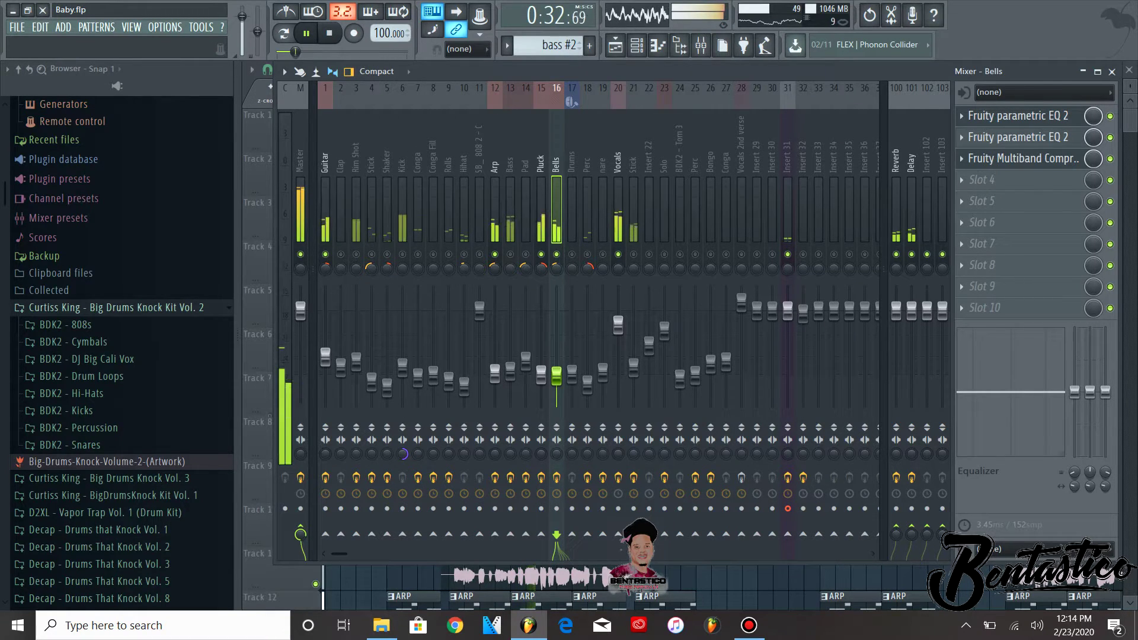
pyautogui.press('space')
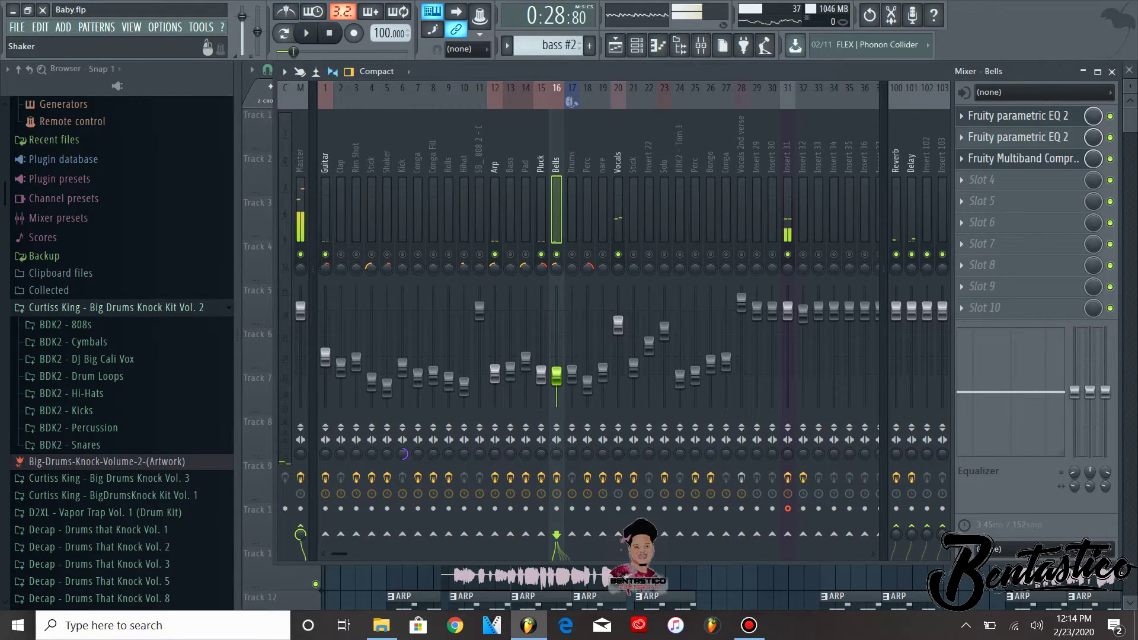
pyautogui.click(340, 254)
pyautogui.click(341, 215)
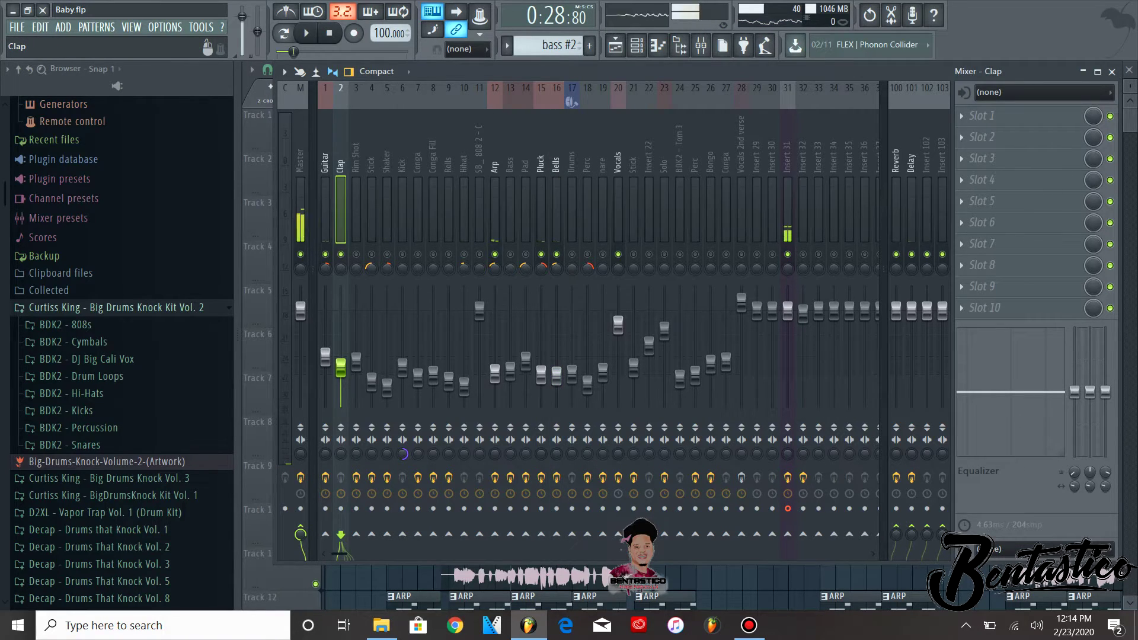
# Select the Rim Shot insert and inspect its Fruity Reeverb 2 while playing the section.
pyautogui.press('space')
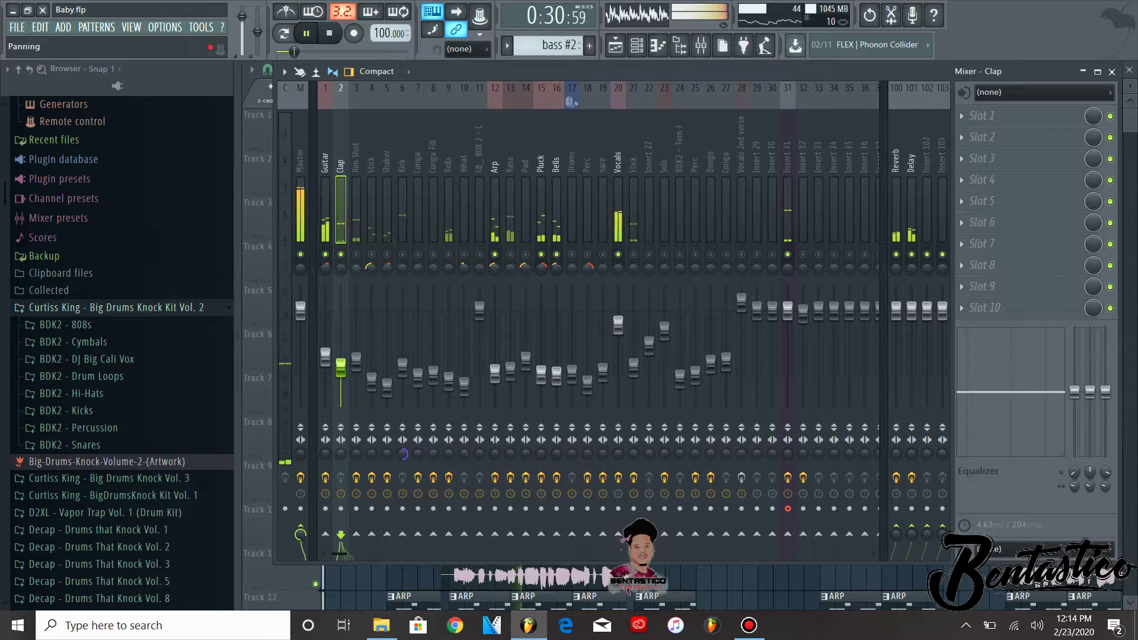
pyautogui.press('space')
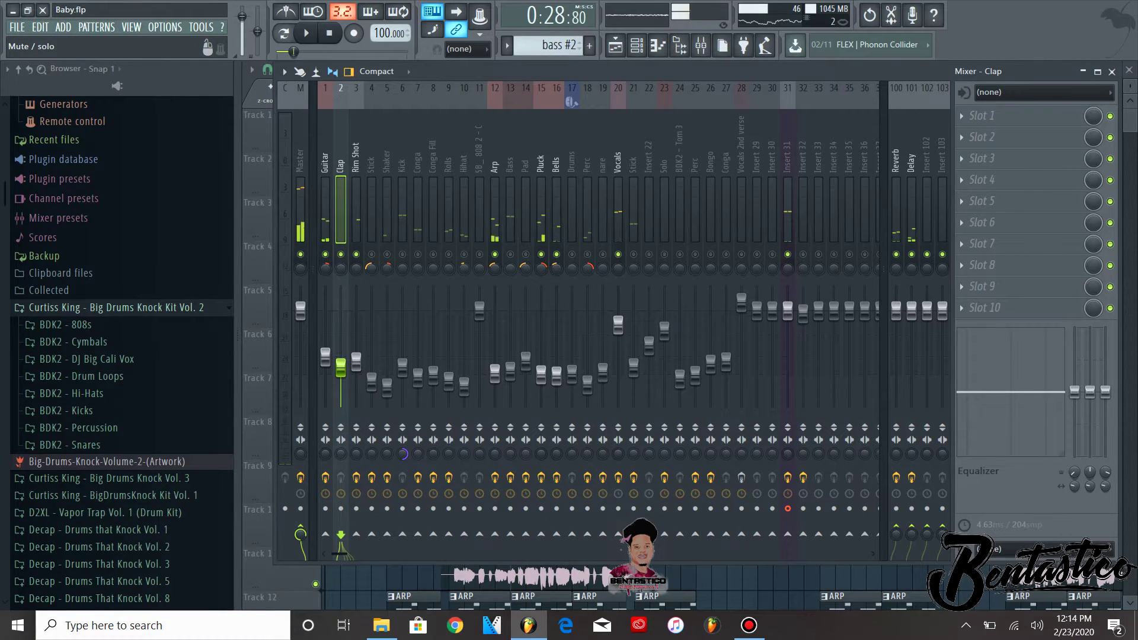
pyautogui.click(371, 214)
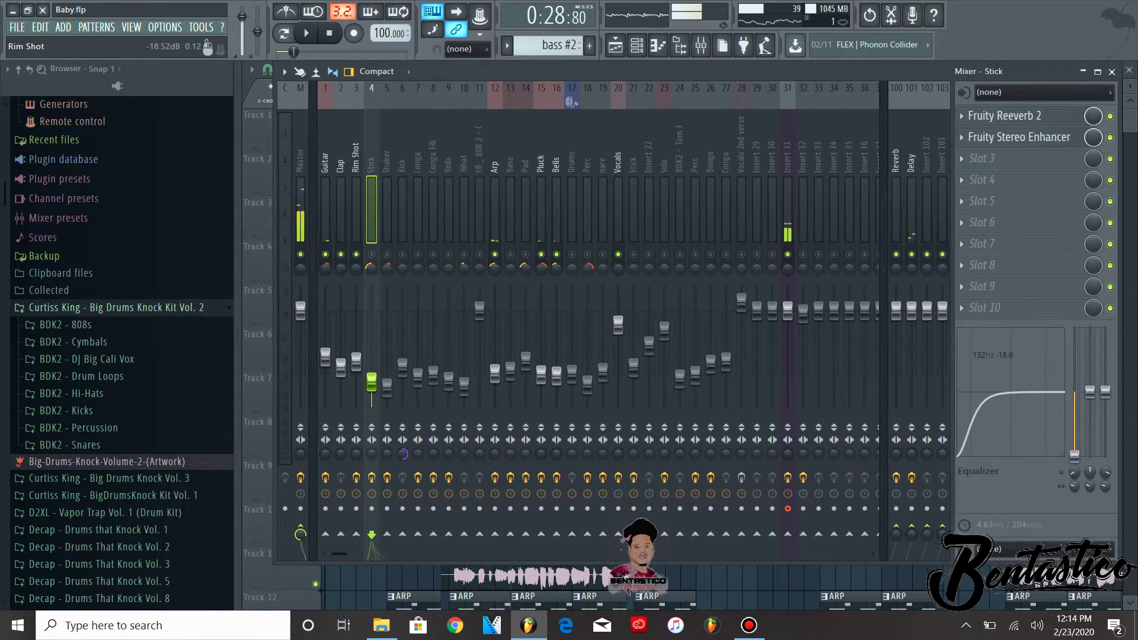
pyautogui.click(356, 215)
pyautogui.press('space')
pyautogui.press('space')
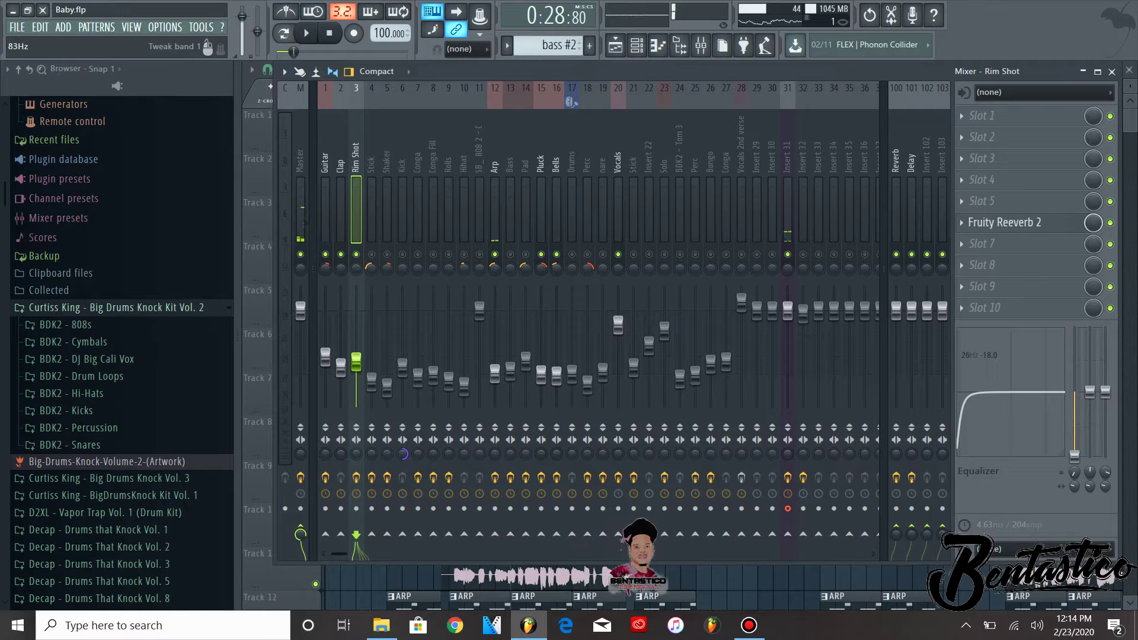
pyautogui.click(1004, 222)
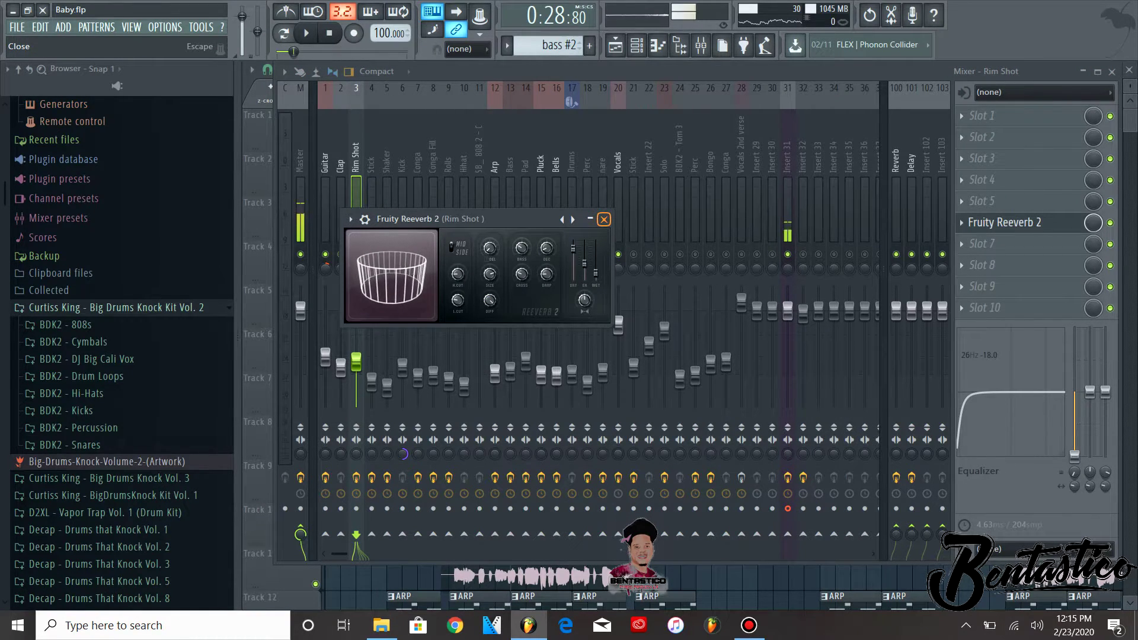
pyautogui.click(603, 219)
pyautogui.press('space')
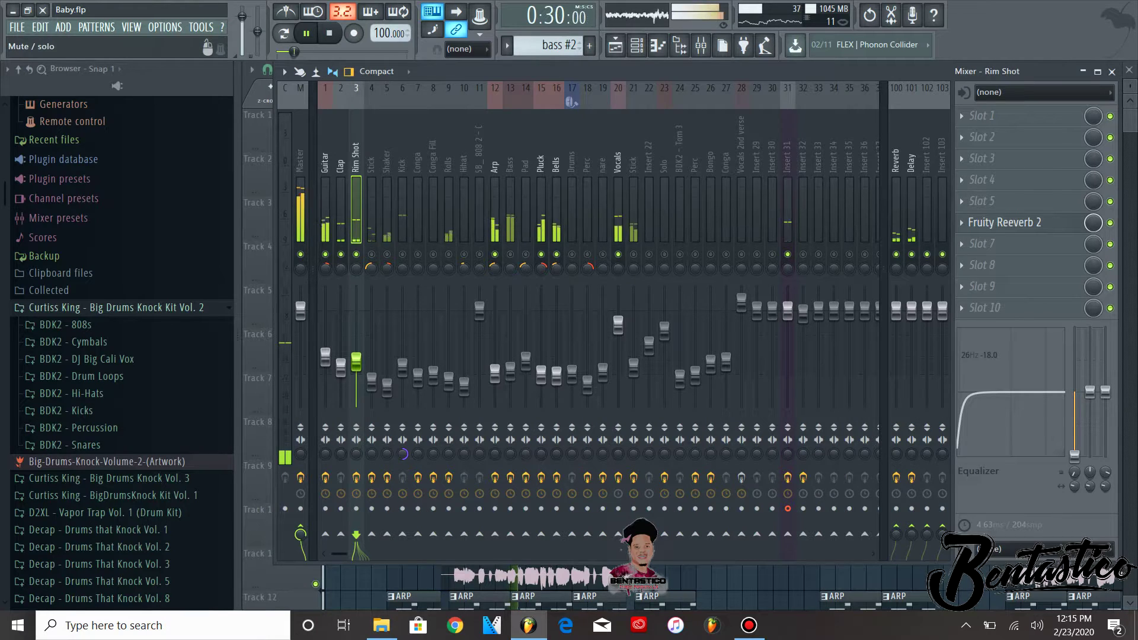
pyautogui.press('space')
# Select the Stick insert and check its Fruity Stereo Enhancer and Fruity Reeverb 2.
pyautogui.click(371, 210)
pyautogui.press('space')
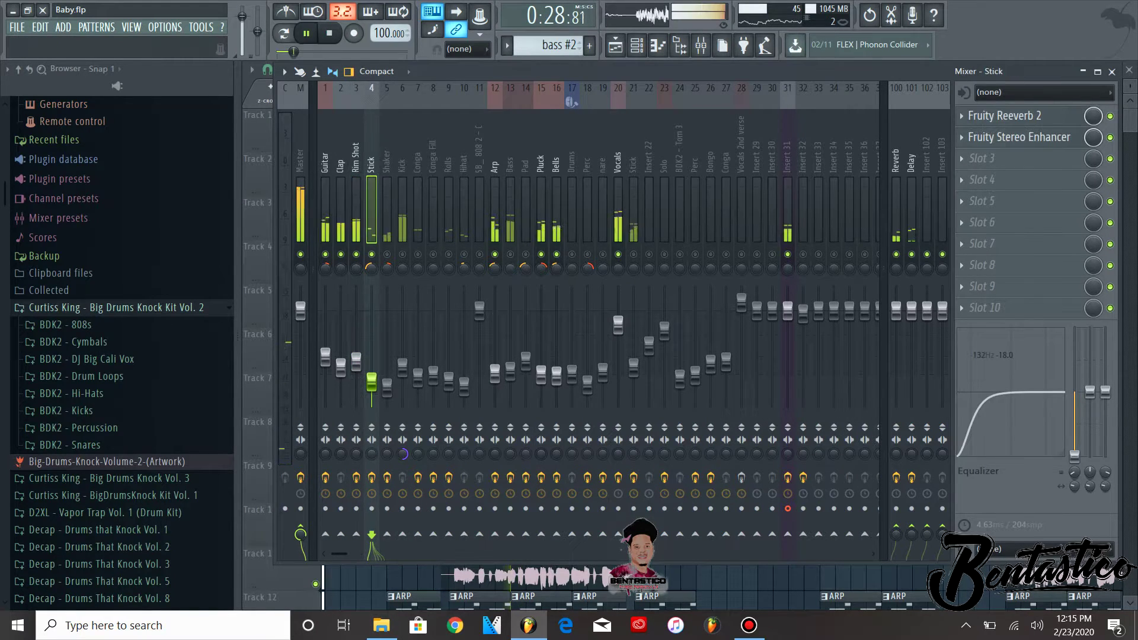
pyautogui.press('space')
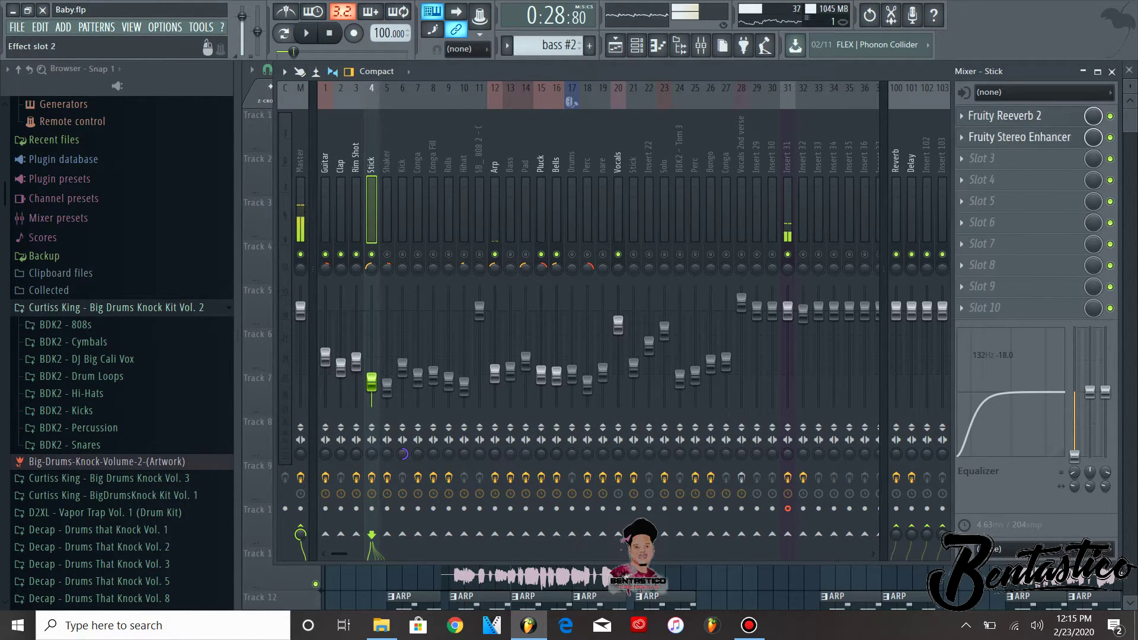
pyautogui.click(1019, 136)
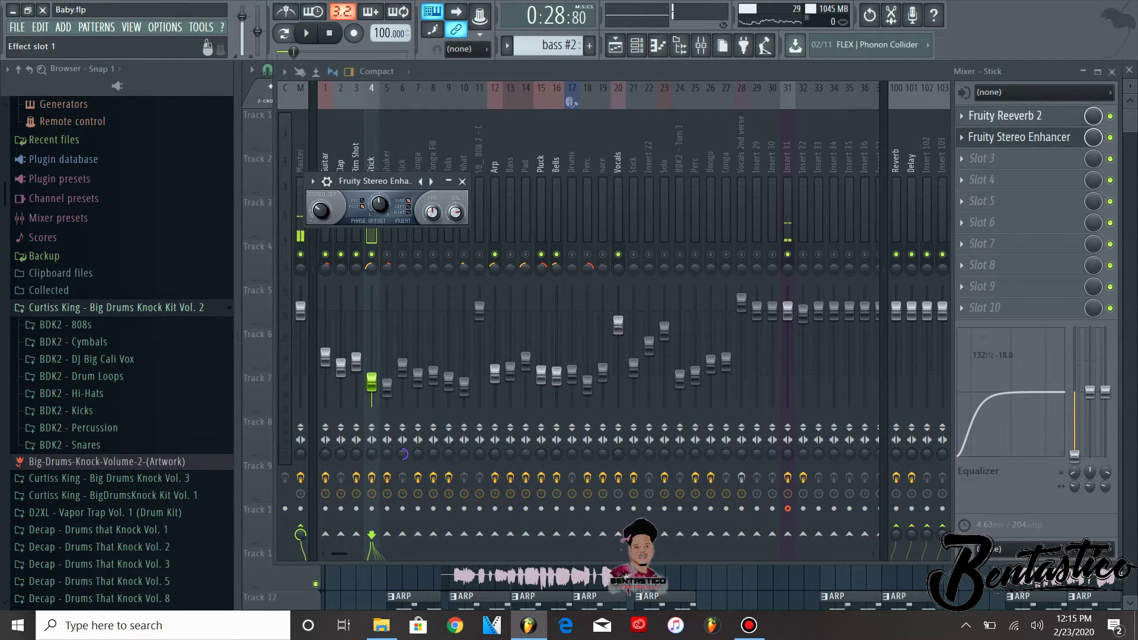
pyautogui.click(1005, 115)
pyautogui.press('Escape')
pyautogui.press('space')
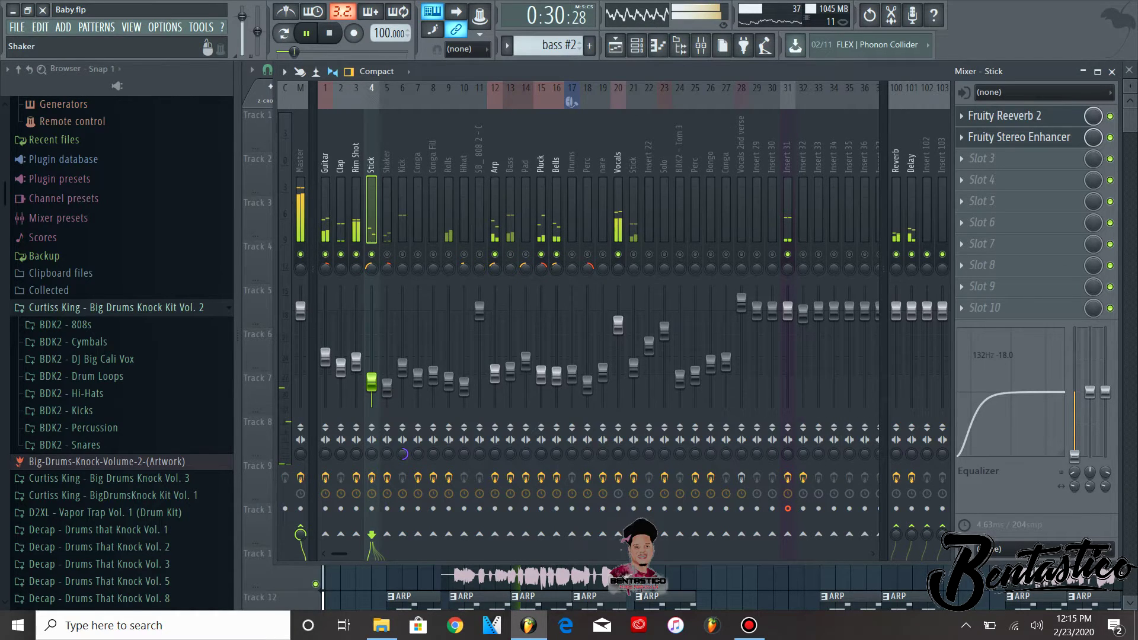
# Unmute Shaker and check its reverb, then unmute Kick and select the Conga track.
pyautogui.click(387, 254)
pyautogui.click(387, 213)
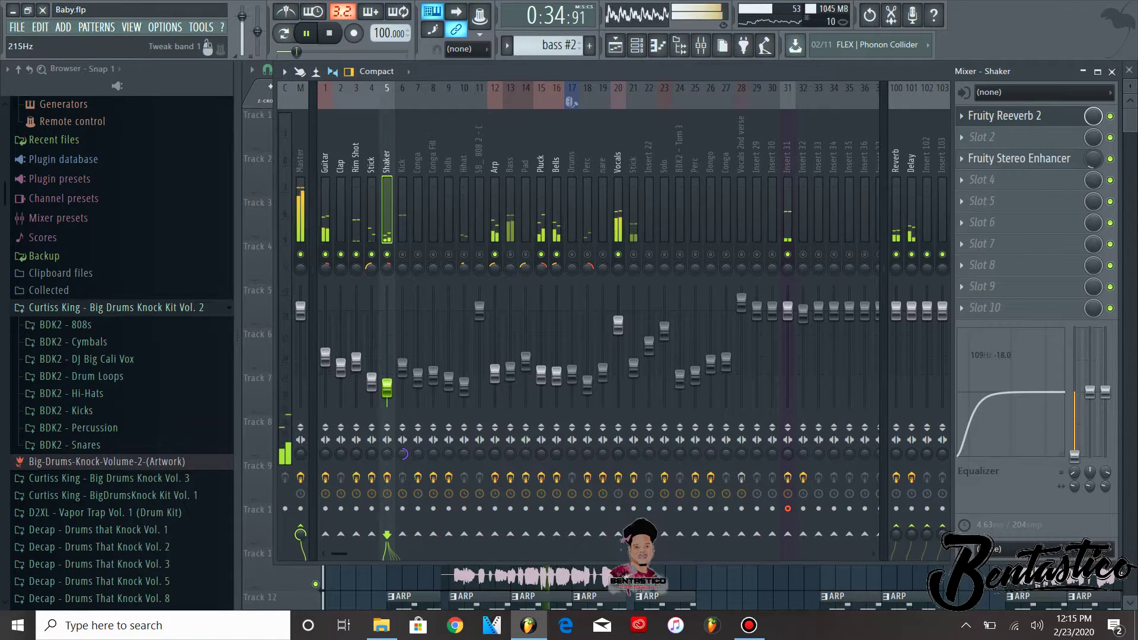
pyautogui.click(1004, 116)
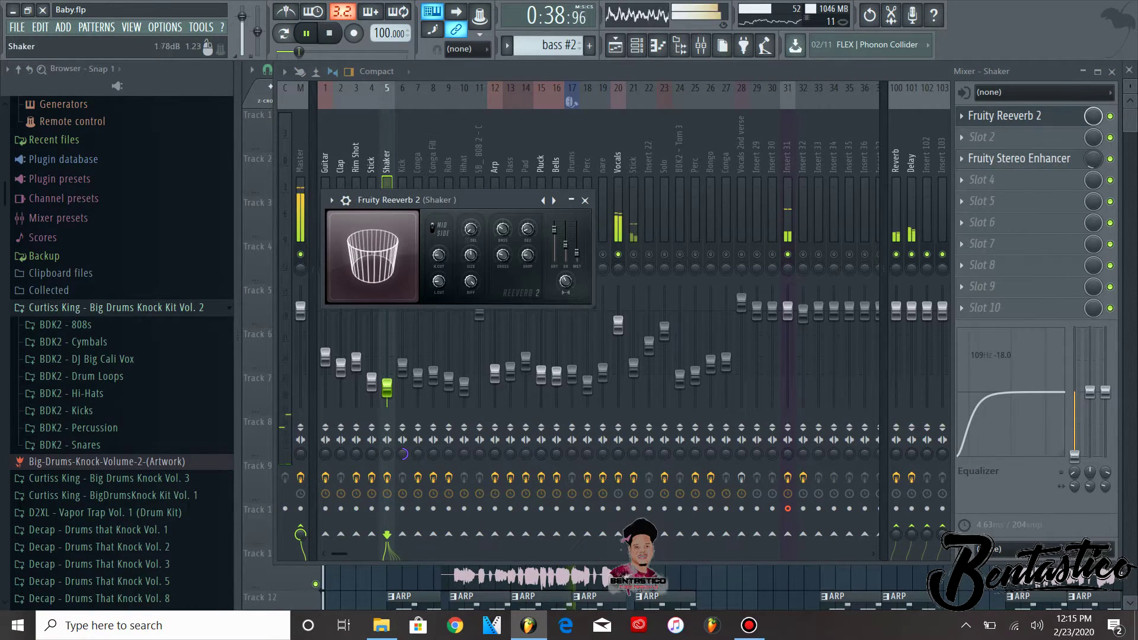
pyautogui.press('Escape')
pyautogui.click(402, 254)
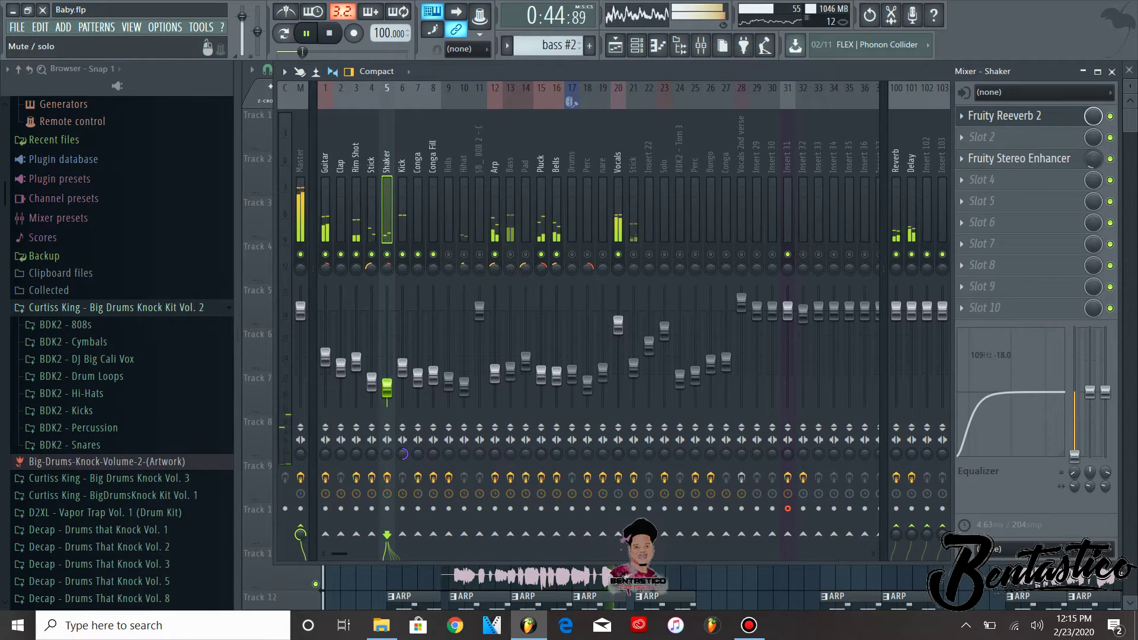
pyautogui.click(418, 209)
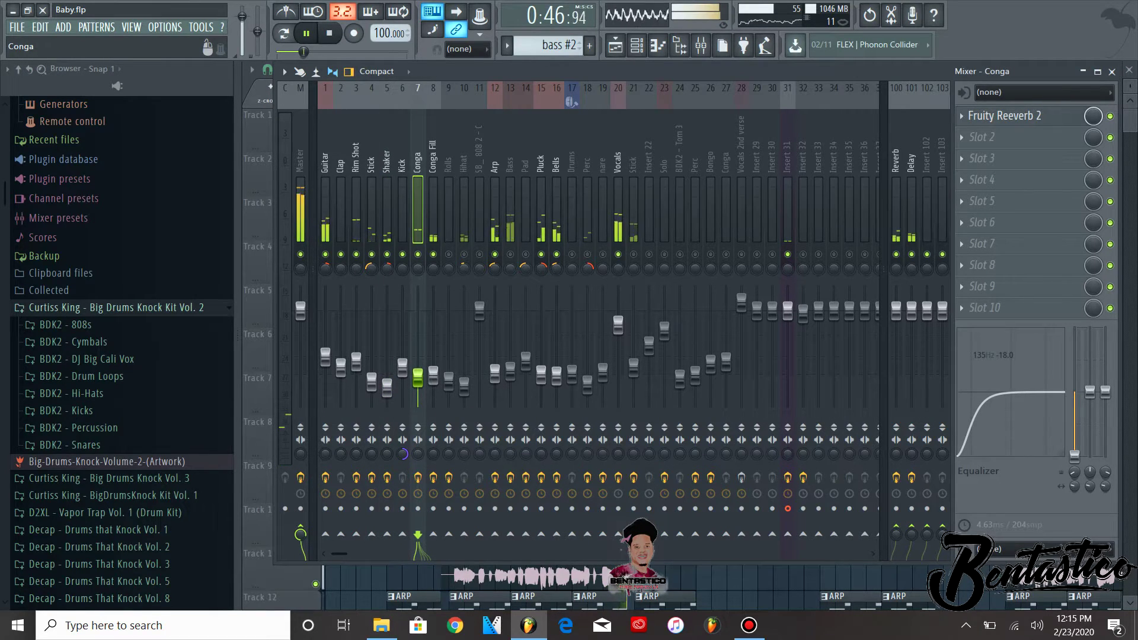
# Play and stop the song to audition the Conga.
pyautogui.press('space')
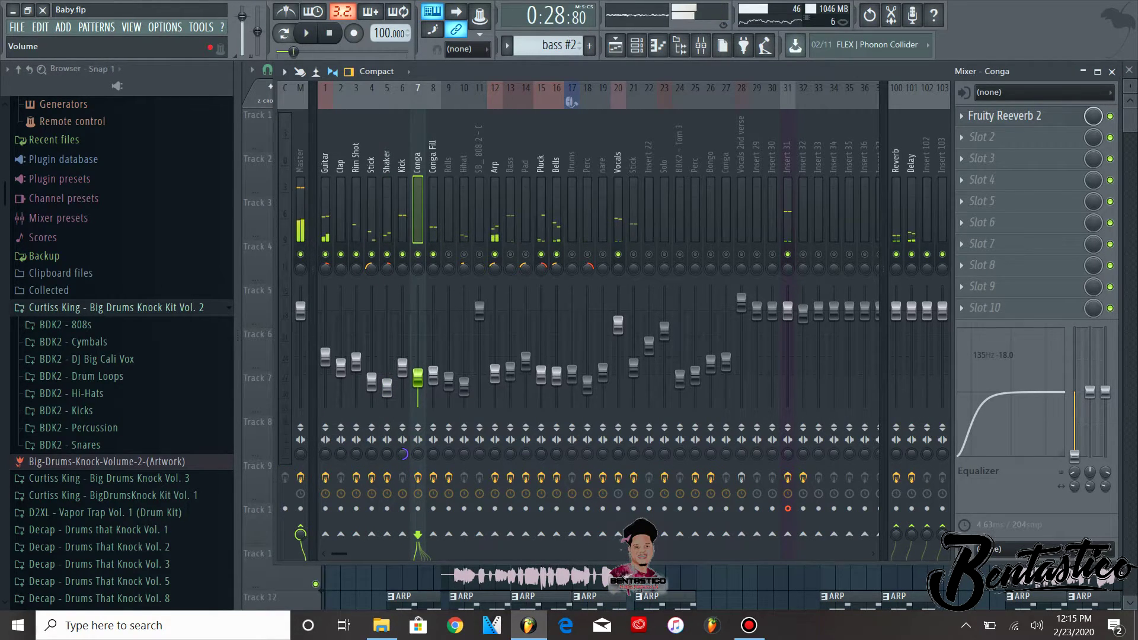
pyautogui.press('space')
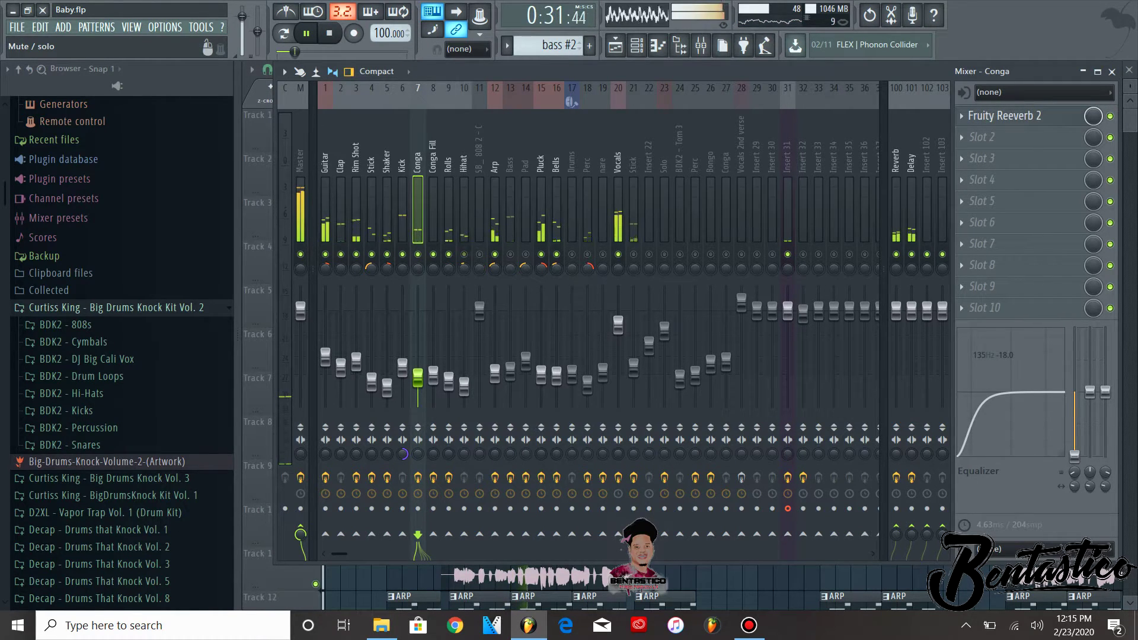
pyautogui.press('space')
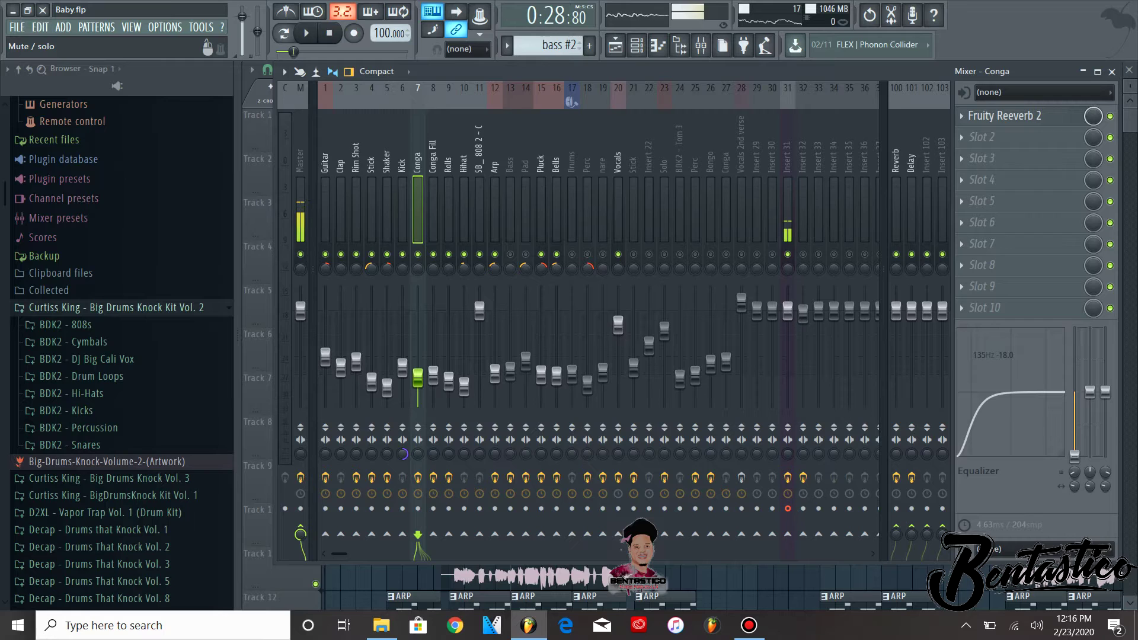
# Unmute Bass track 13 and select it to show its parametric EQ and multiband compressor.
pyautogui.press('space')
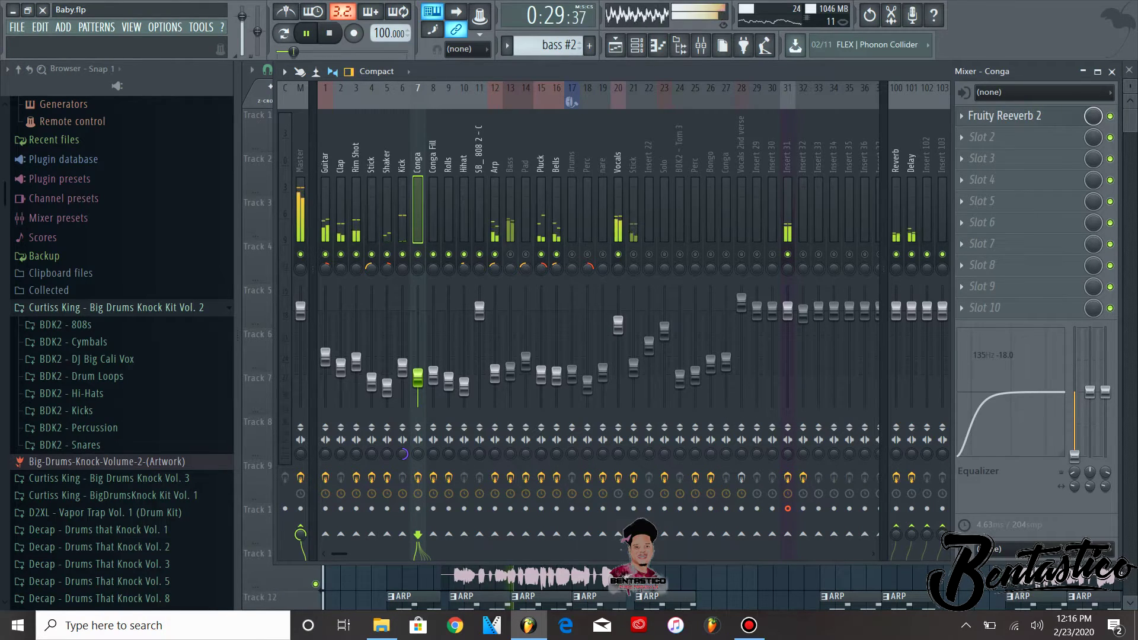
pyautogui.click(510, 254)
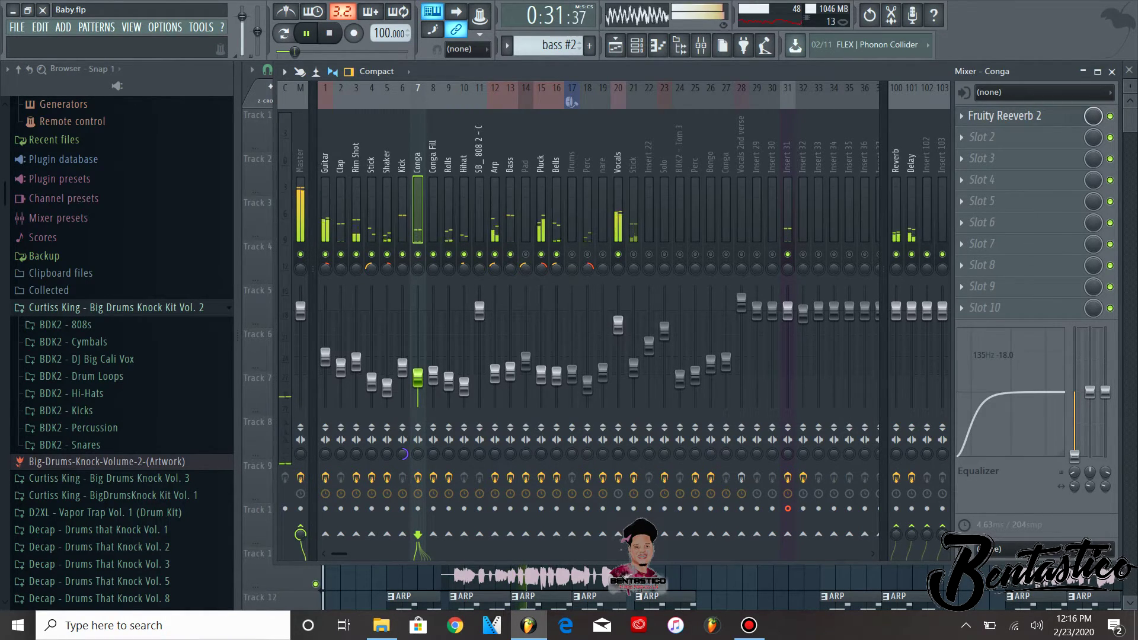
pyautogui.click(510, 371)
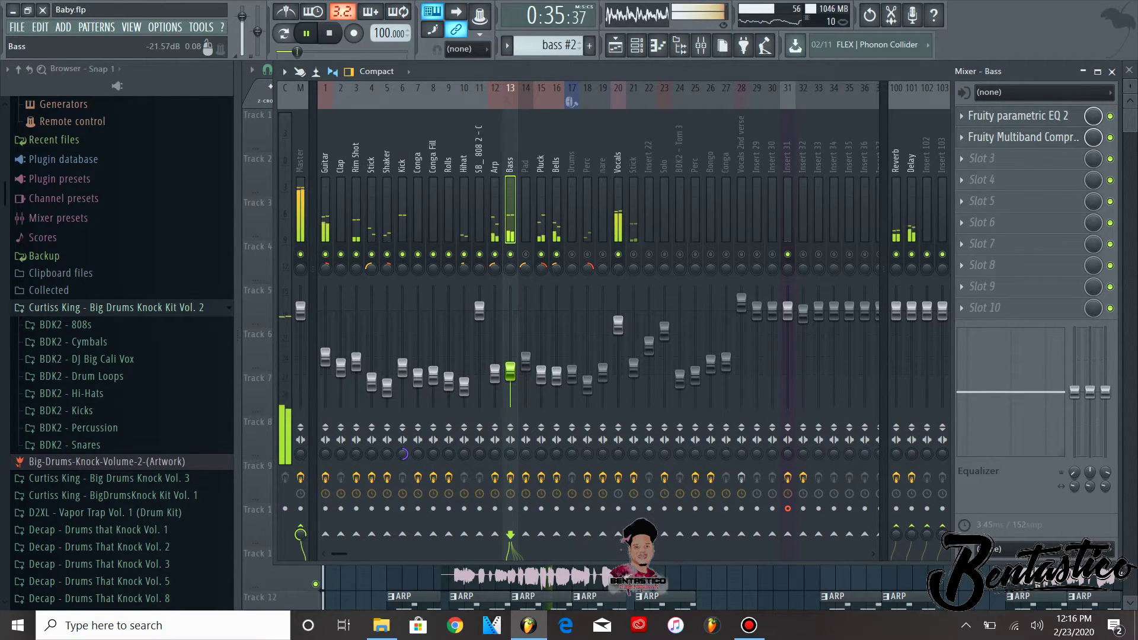
# Open the Bass insert's Fruity parametric EQ 2 and browse its presets without picking one.
pyautogui.press('space')
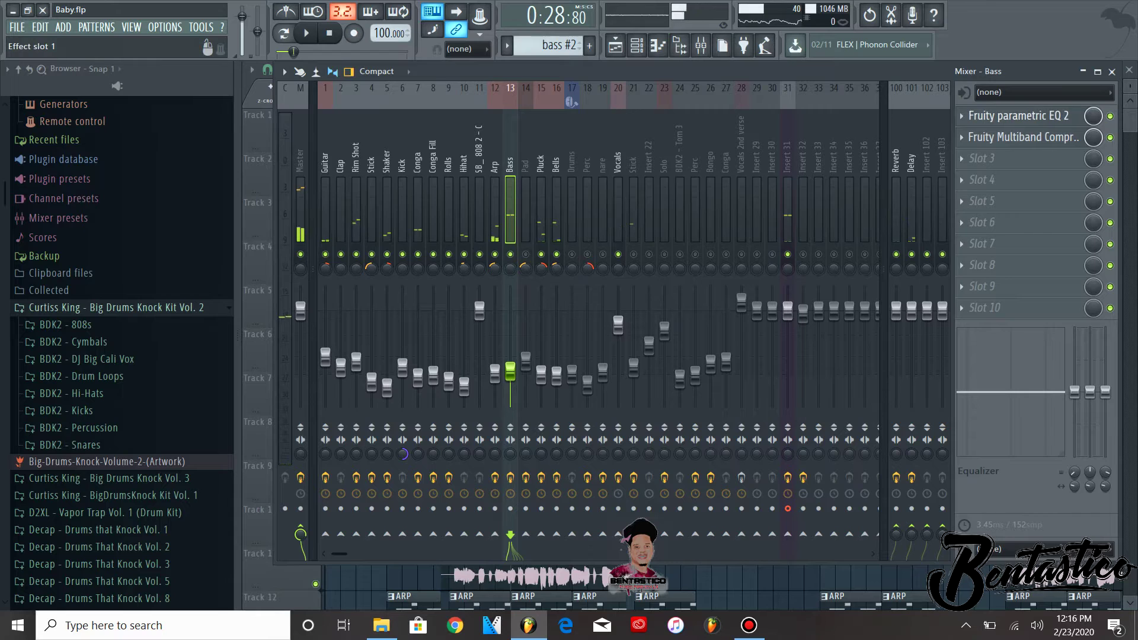
pyautogui.click(1019, 115)
pyautogui.press('space')
pyautogui.press('space')
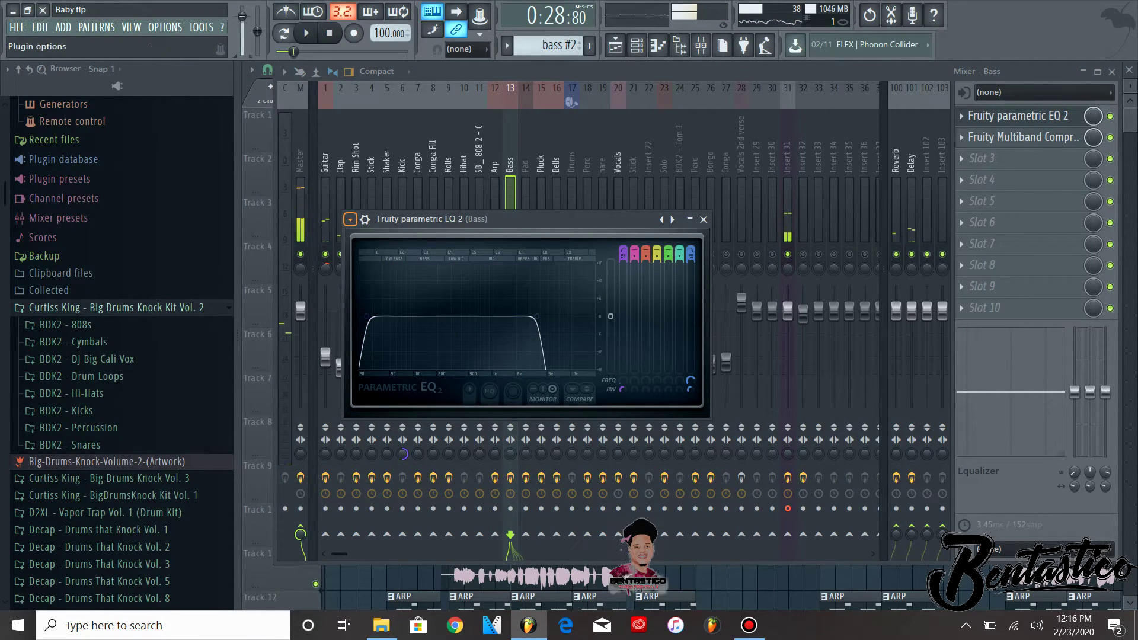
pyautogui.click(351, 219)
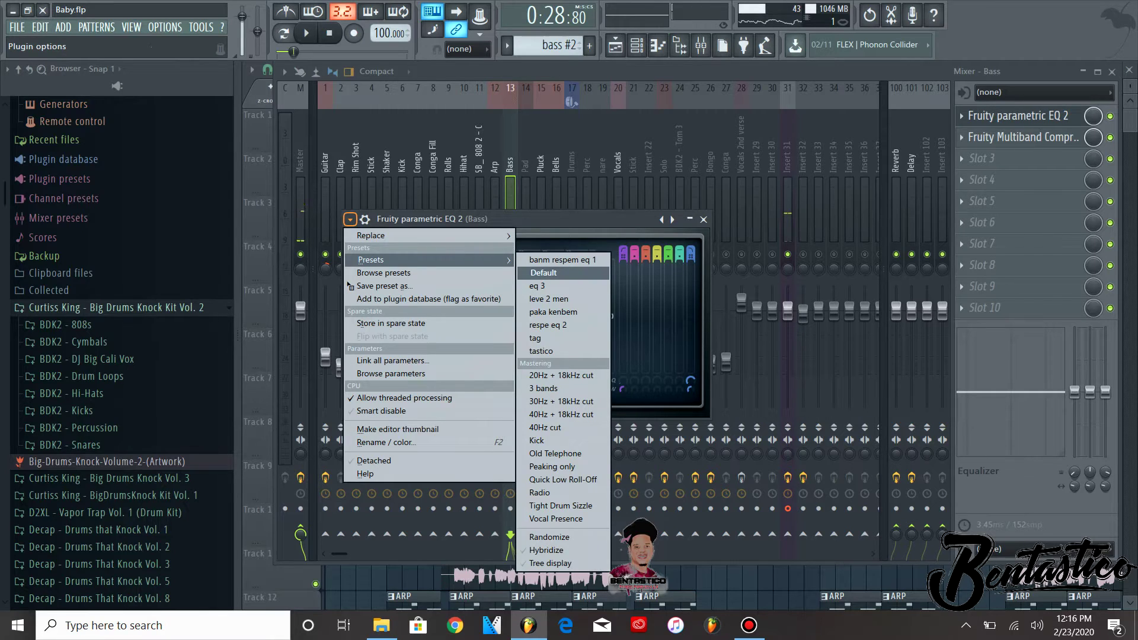
pyautogui.press('Down')
pyautogui.press('Down')
pyautogui.press('Down')
pyautogui.press('Down')
pyautogui.press('Down')
pyautogui.press('Down')
pyautogui.press('Down')
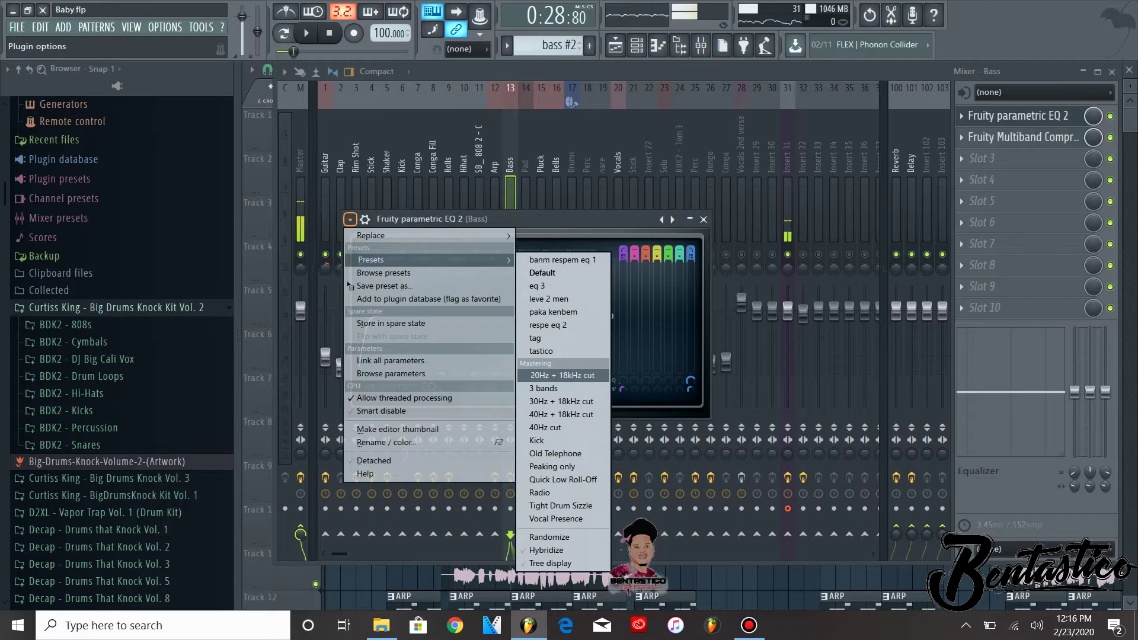
pyautogui.press('Escape')
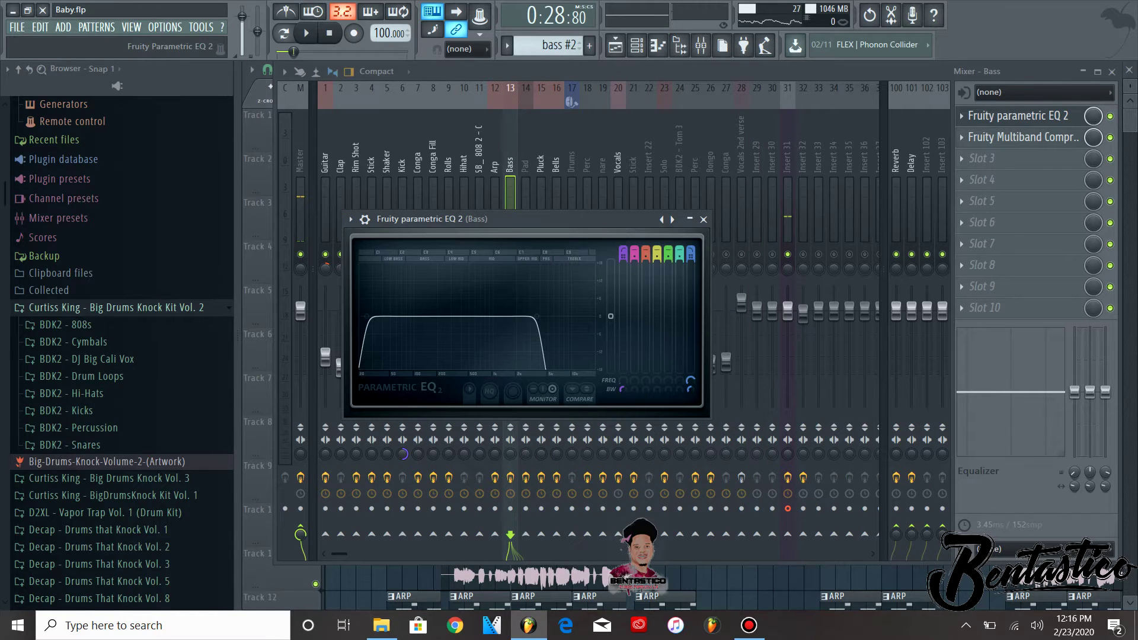
# Nudge the Band 7 low-pass cutoff slightly lower, listen back, and close the EQ.
pyautogui.press('space')
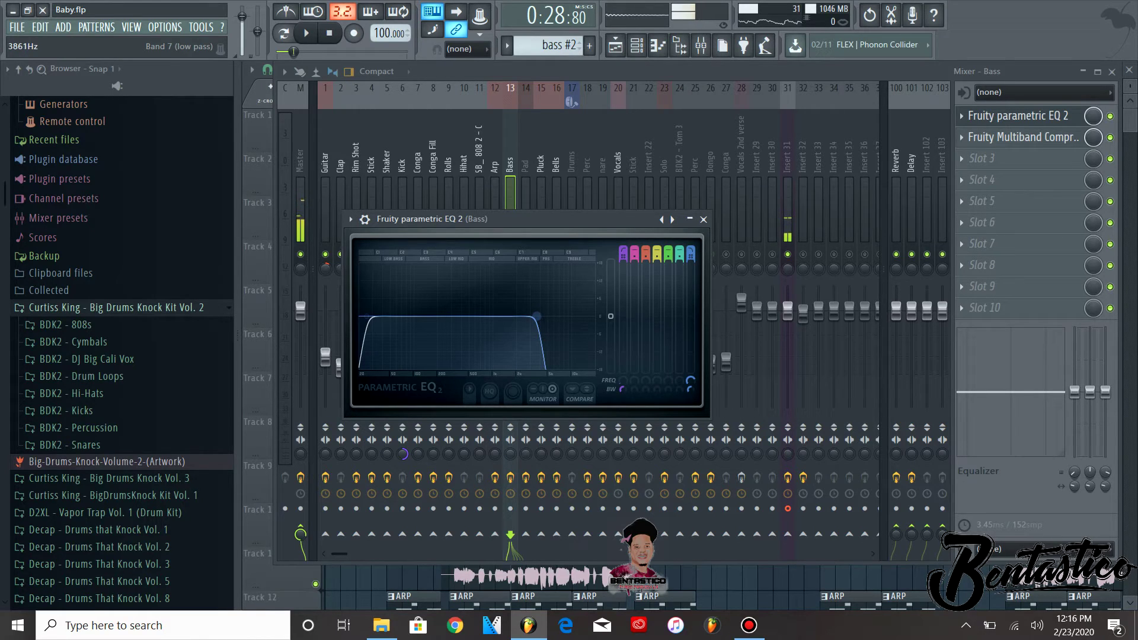
pyautogui.moveTo(536, 316); pyautogui.dragTo(535, 316)
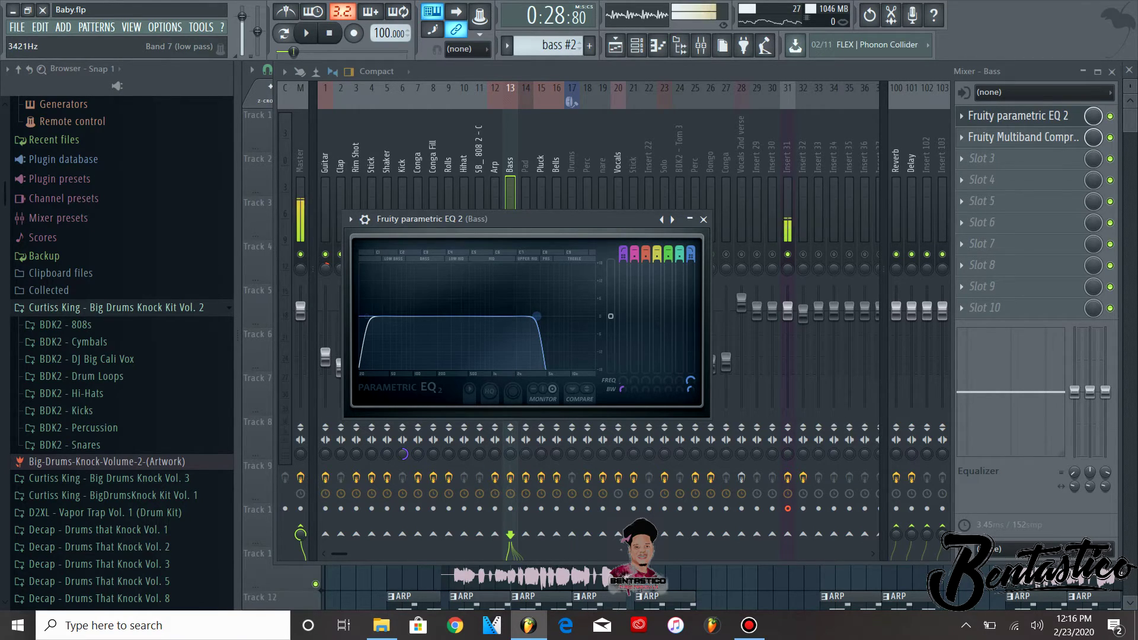
pyautogui.press('space')
pyautogui.press('space')
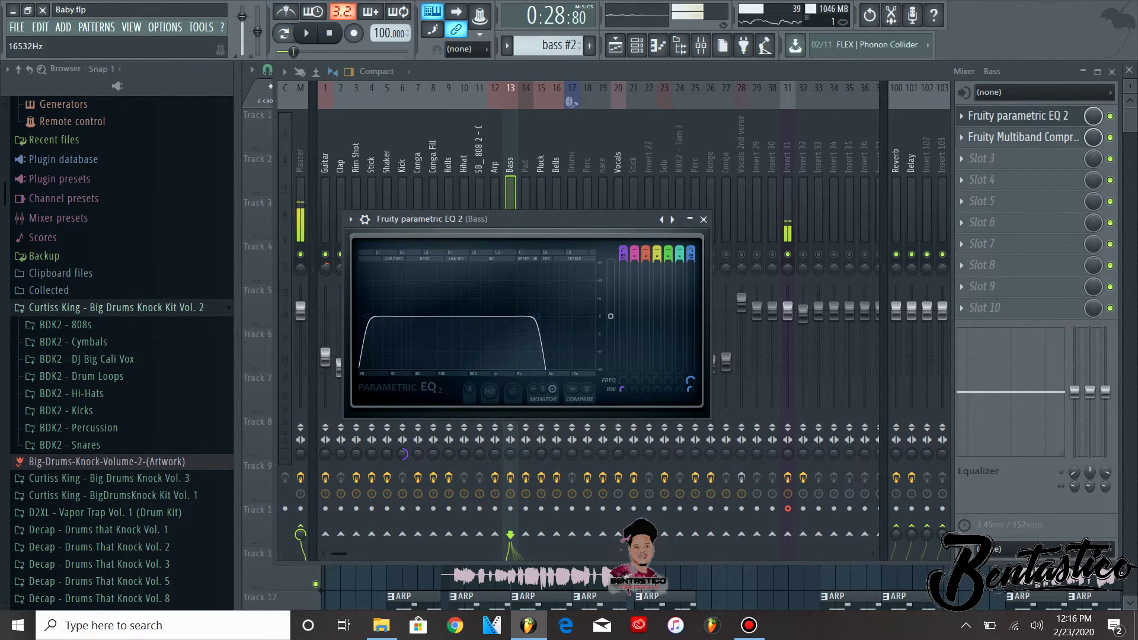
pyautogui.press('space')
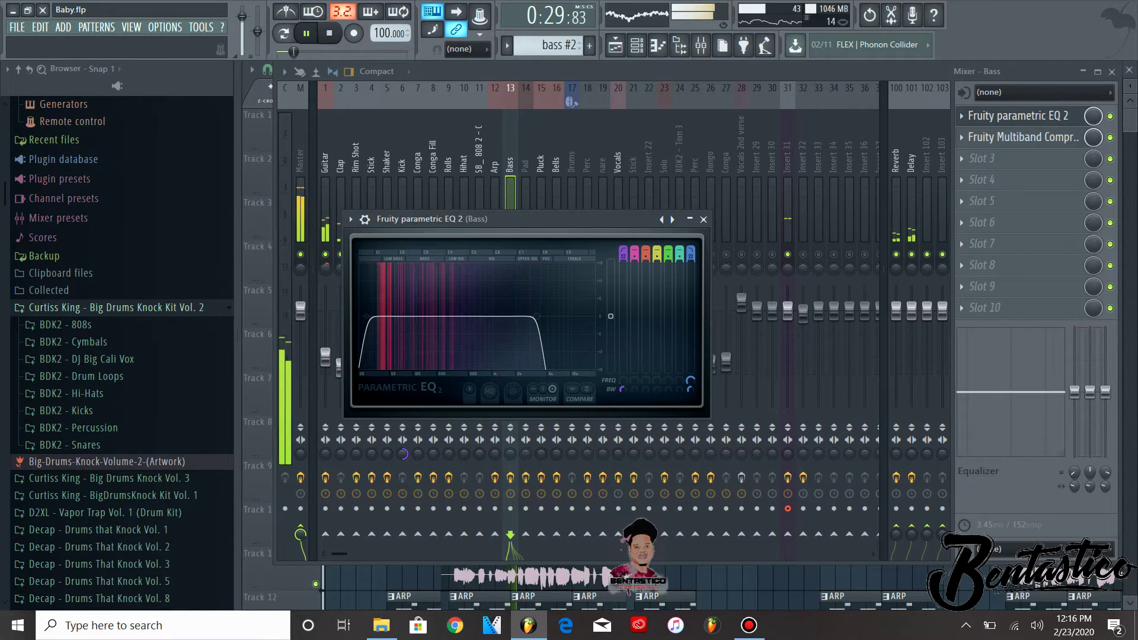
pyautogui.press('Escape')
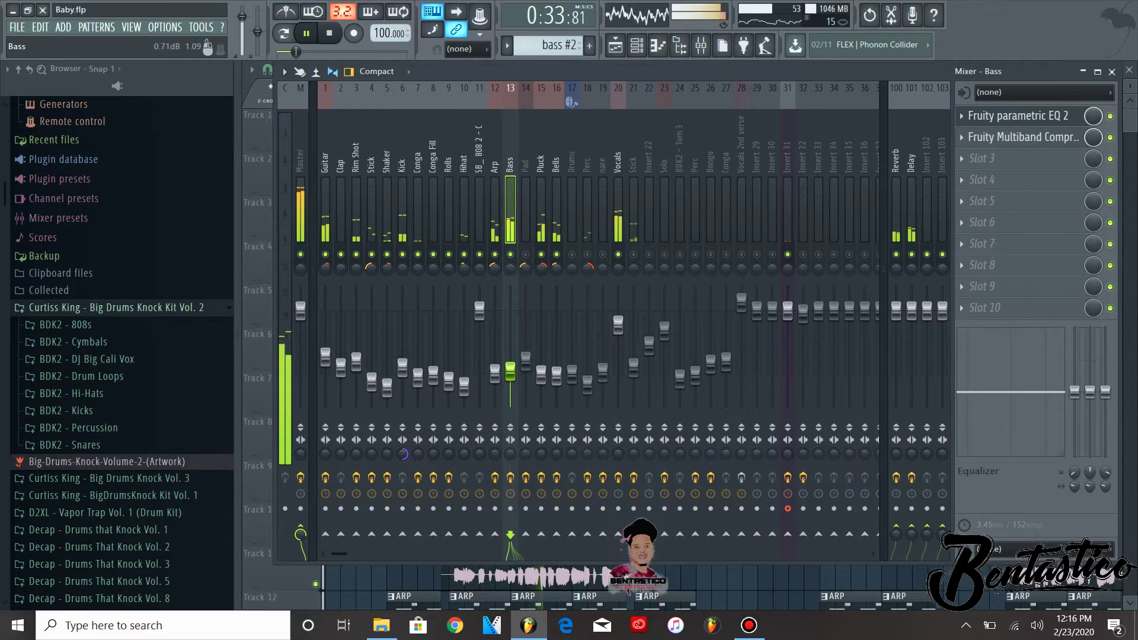
# Unmute the Stick (21) and Perc (18) inserts, listening to Stick during playback.
pyautogui.click(633, 255)
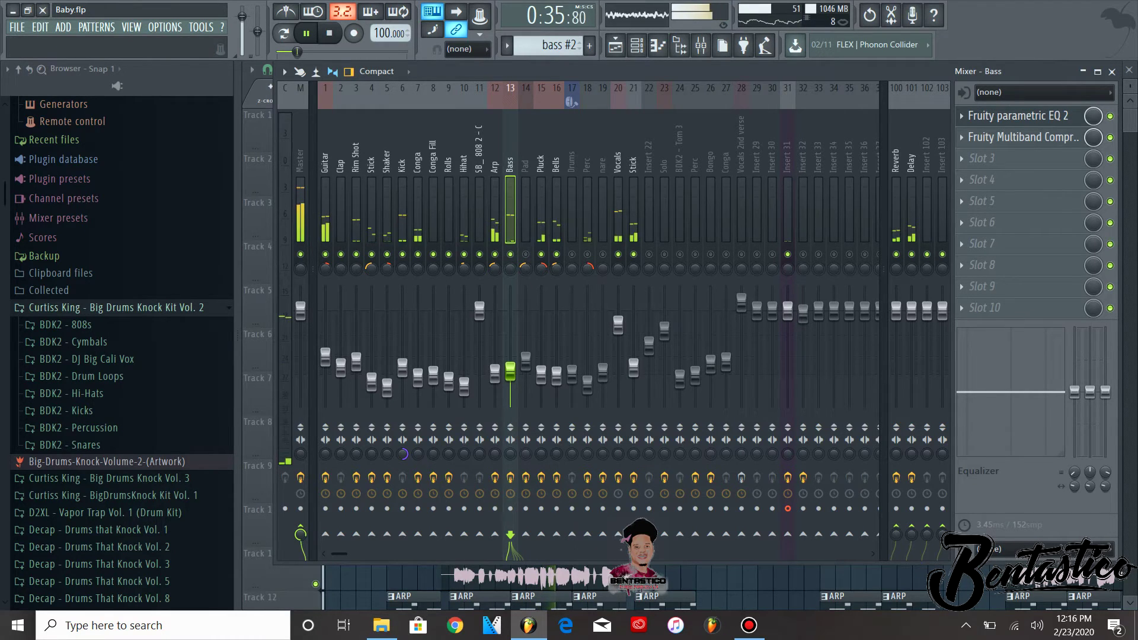
pyautogui.click(634, 211)
pyautogui.press('space')
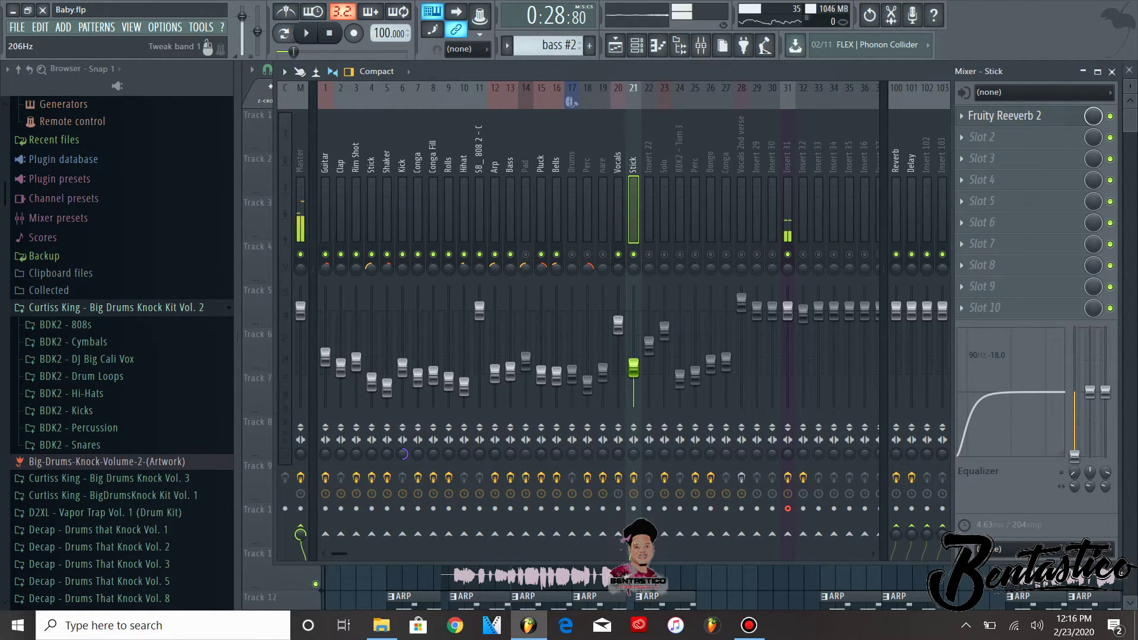
pyautogui.press('space')
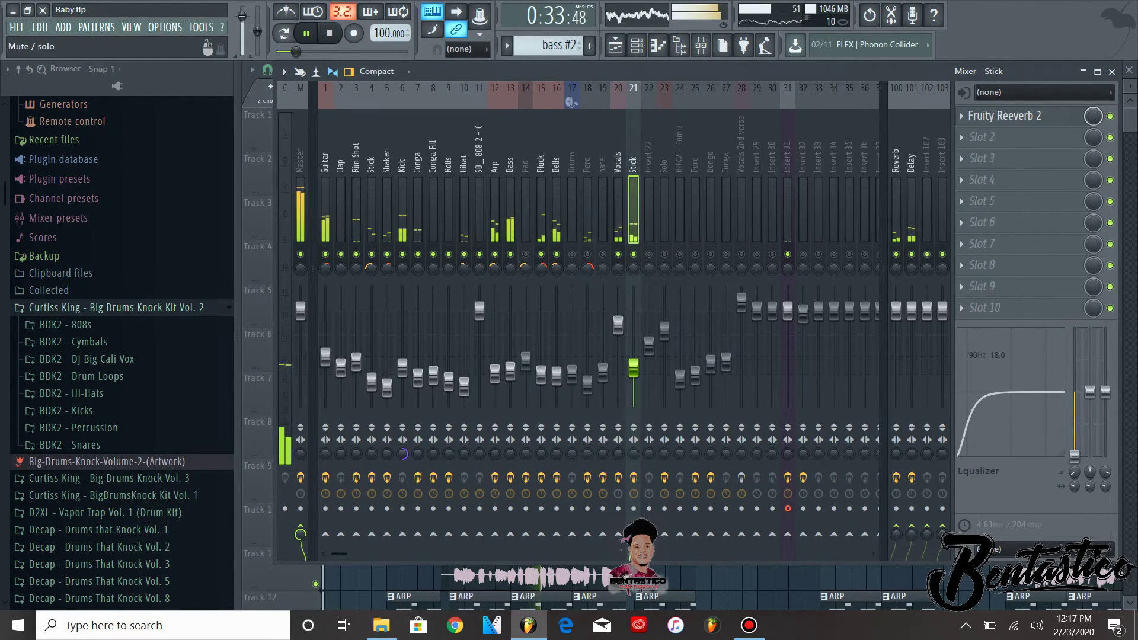
pyautogui.click(587, 254)
pyautogui.click(587, 211)
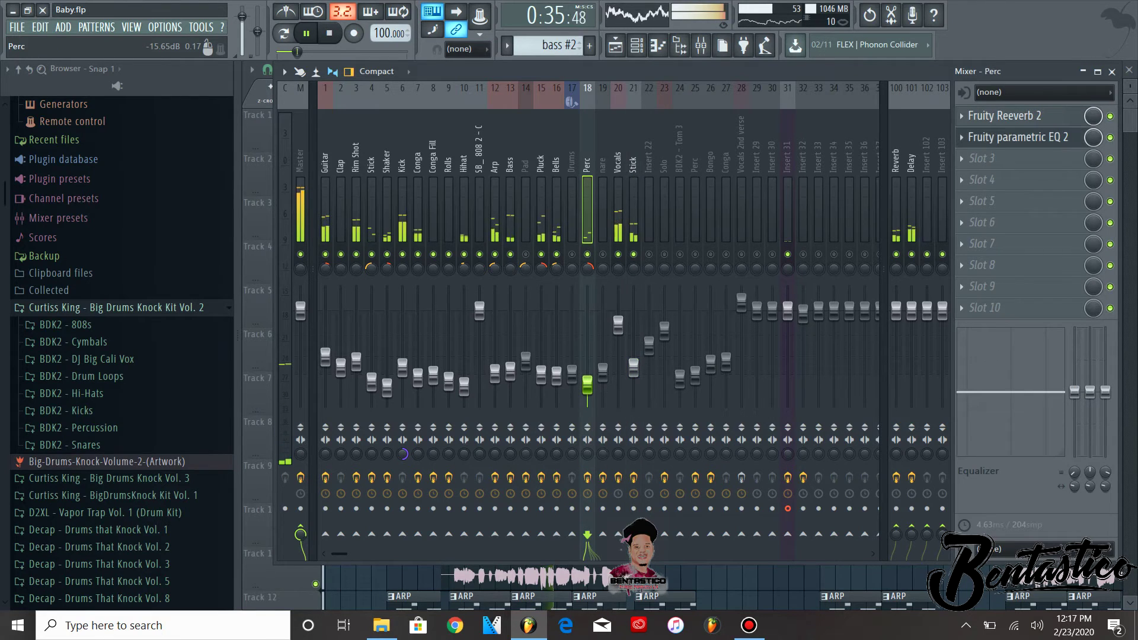
pyautogui.press('space')
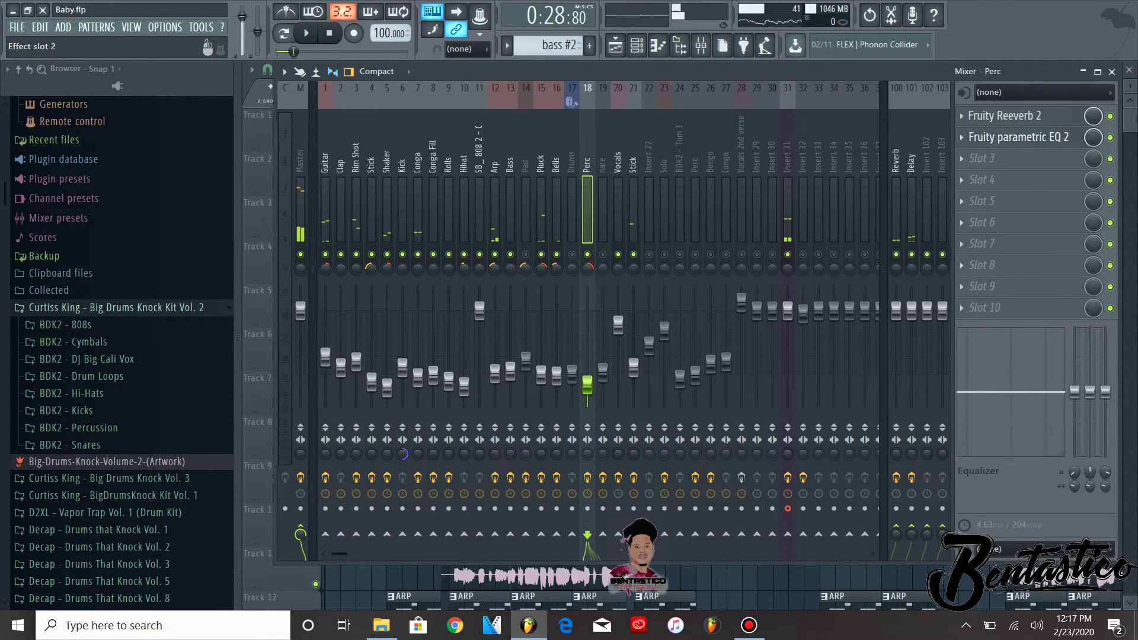
pyautogui.click(1020, 137)
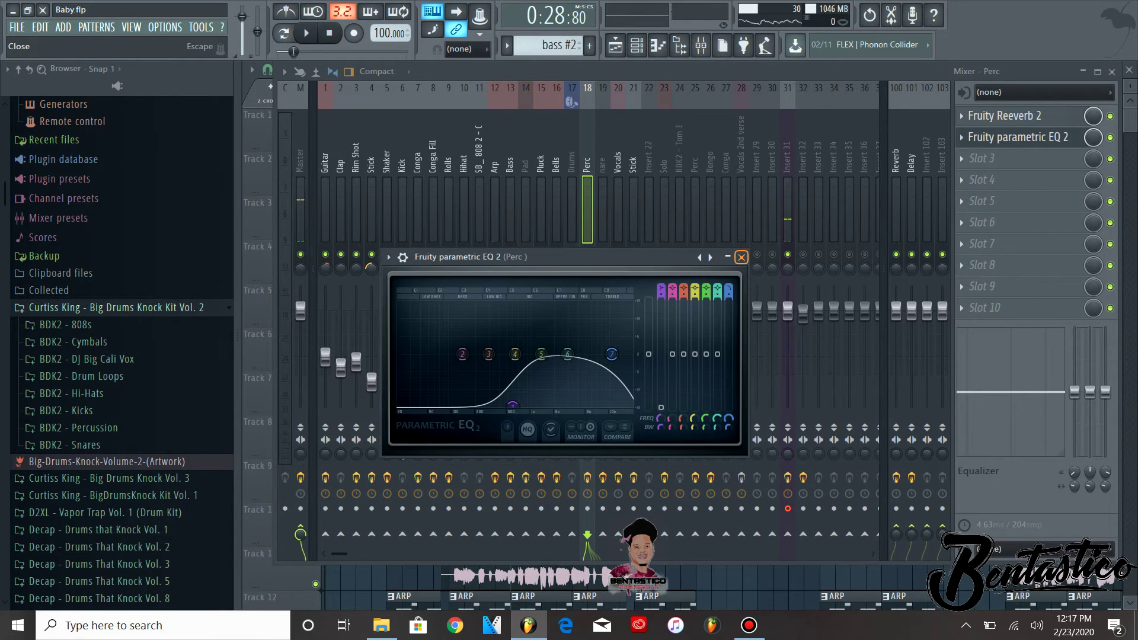
pyautogui.click(741, 257)
pyautogui.click(1018, 137)
pyautogui.press('space')
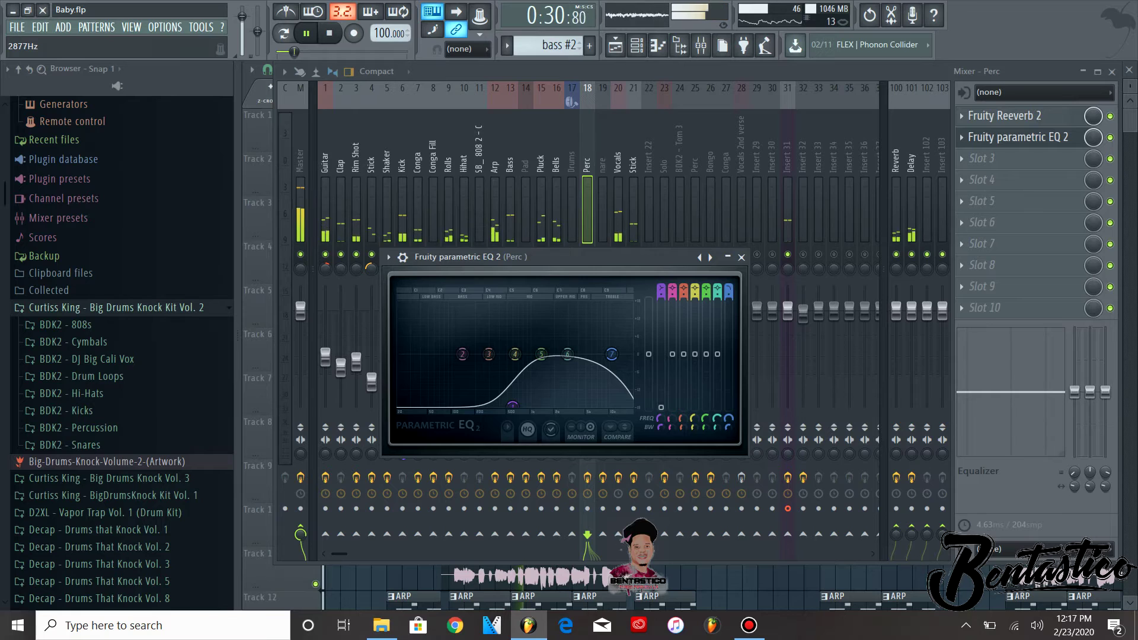
pyautogui.press('space')
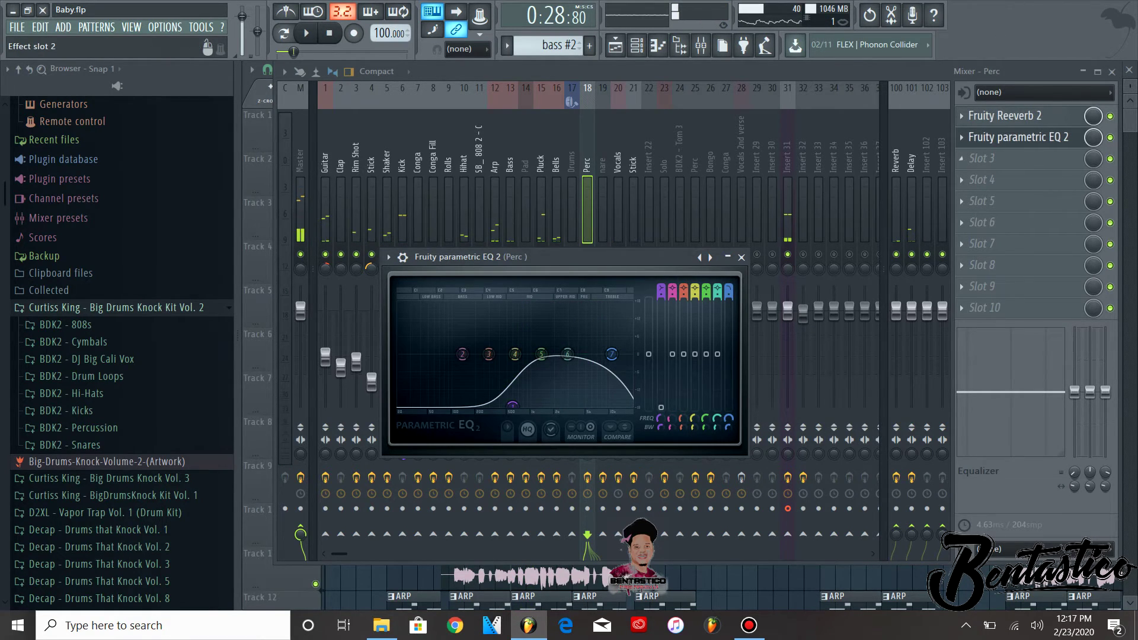
pyautogui.click(1004, 116)
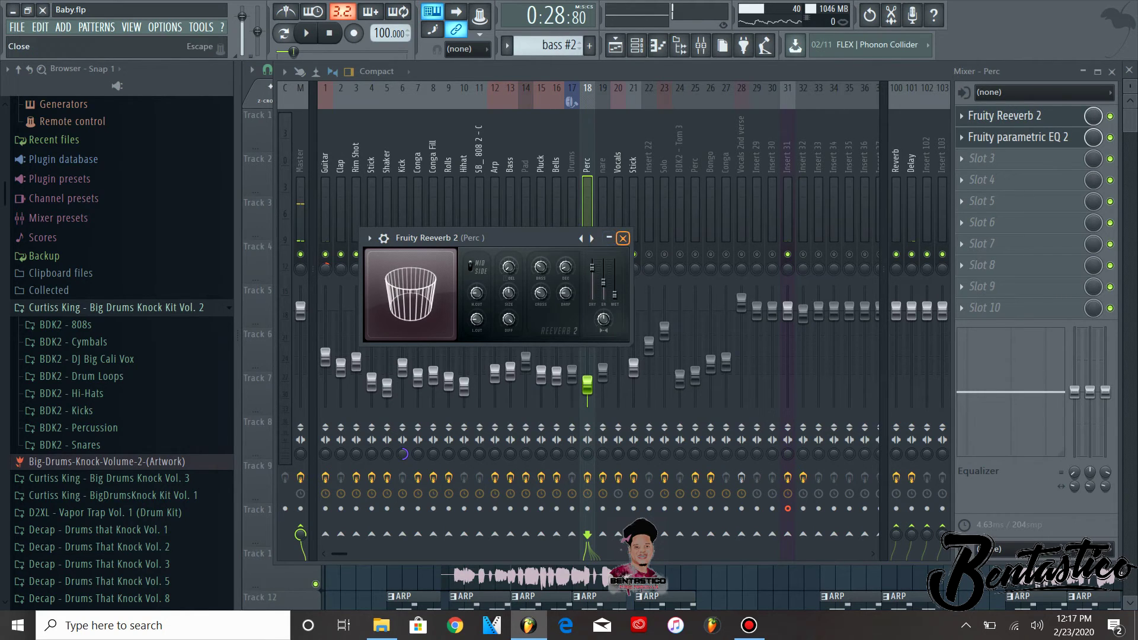
pyautogui.click(622, 238)
pyautogui.press('space')
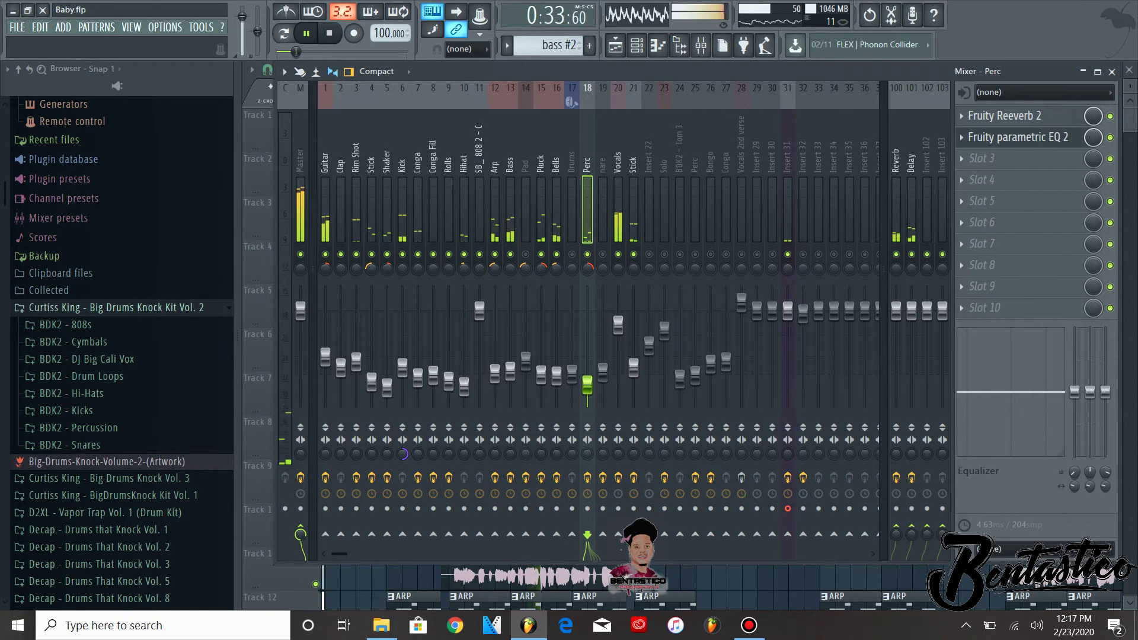
pyautogui.press('space')
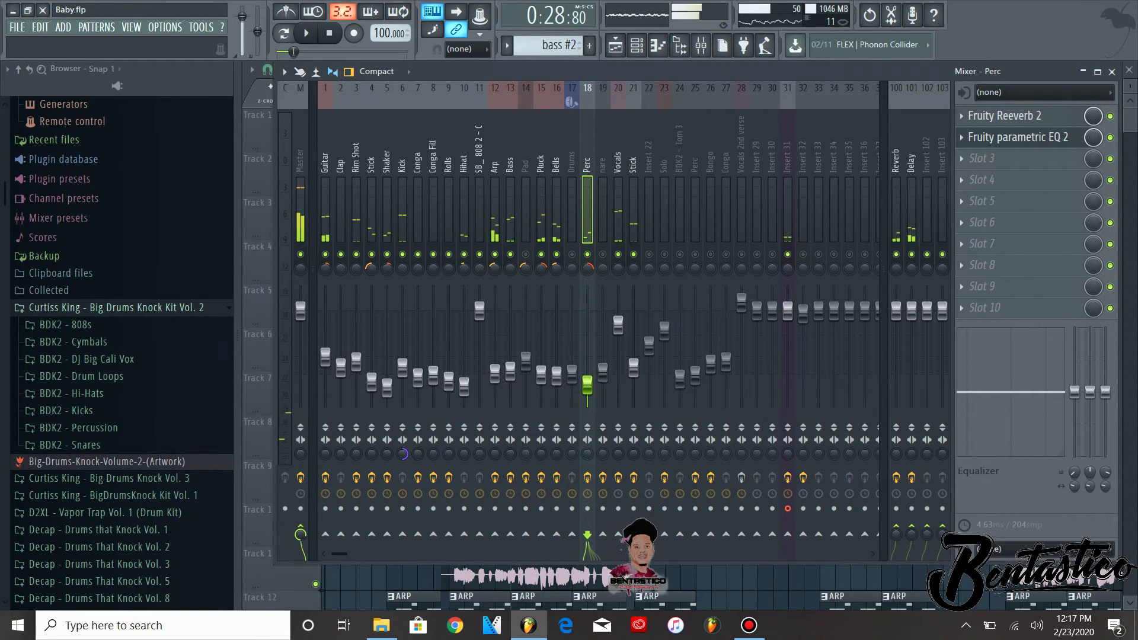